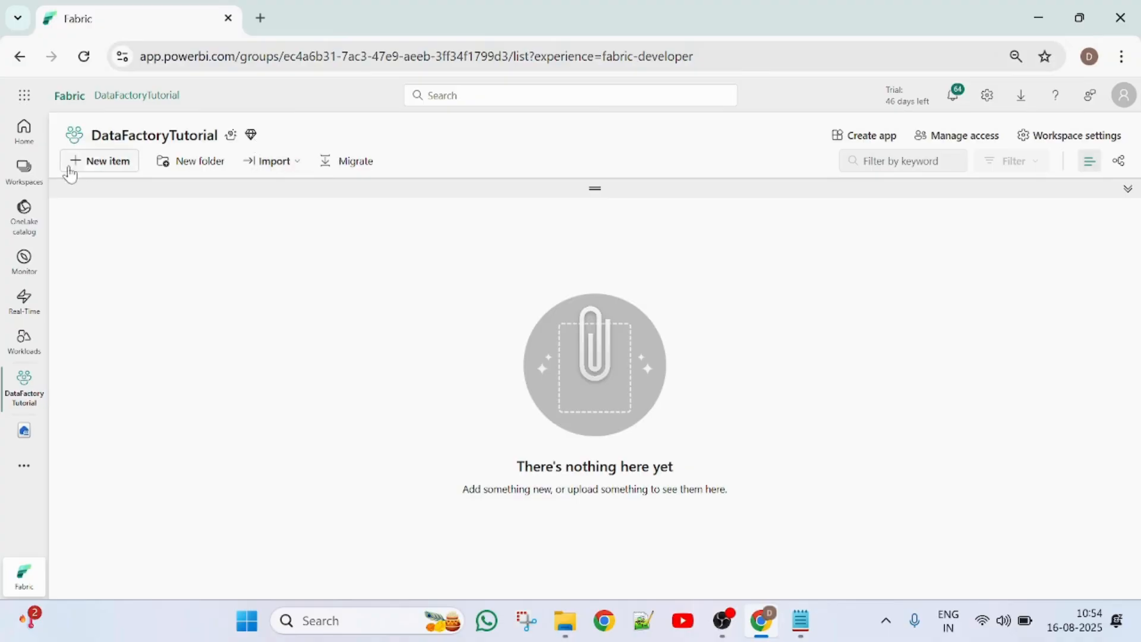
pyautogui.click(25, 179)
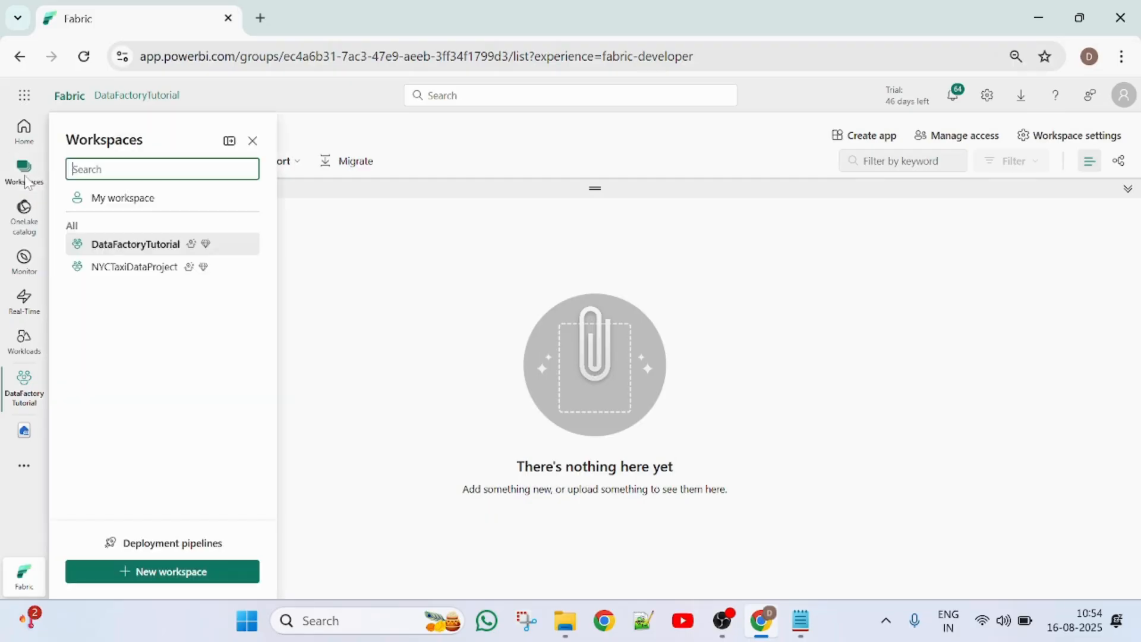
pyautogui.click(352, 398)
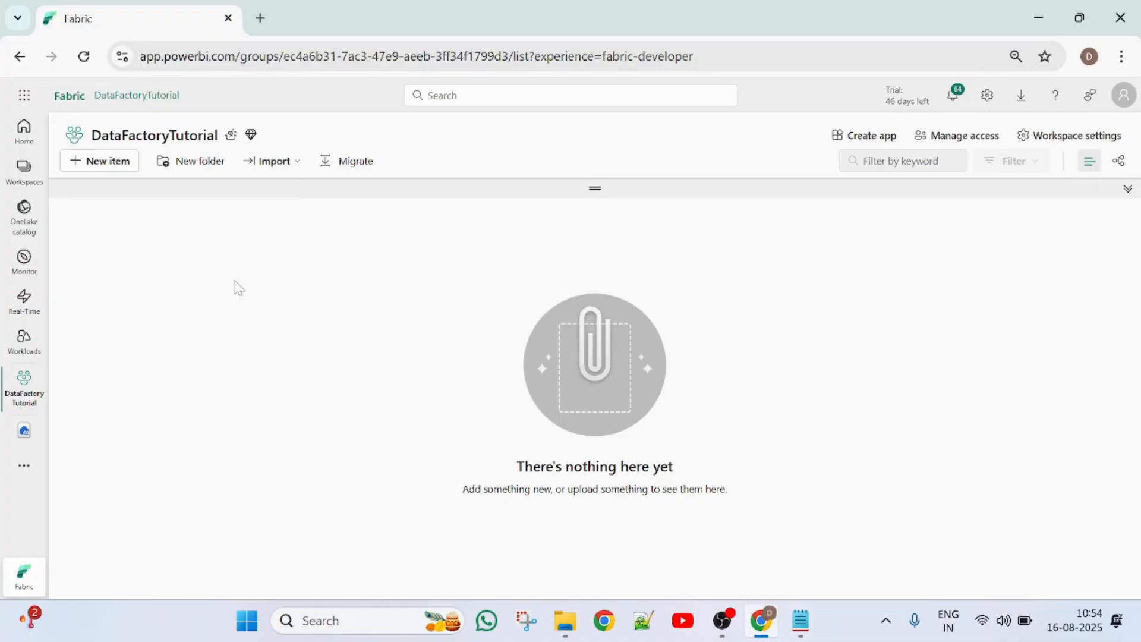
# Create a new lakehouse named lake01 in the DataFactoryTutorial workspace
pyautogui.click(93, 160)
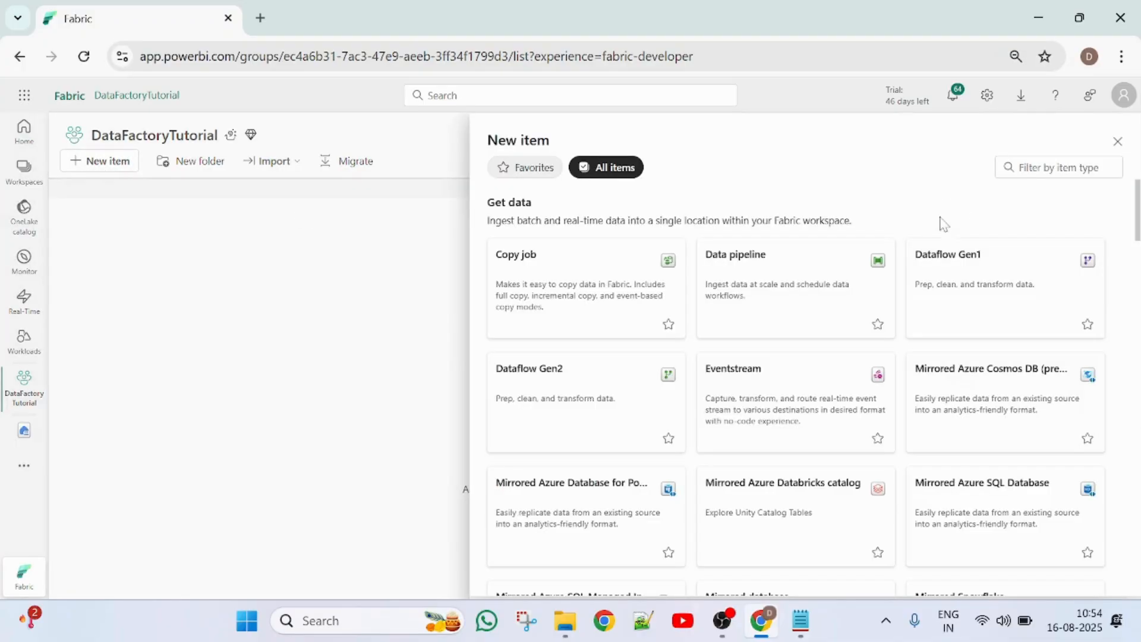
pyautogui.click(1052, 168)
pyautogui.write('lake')
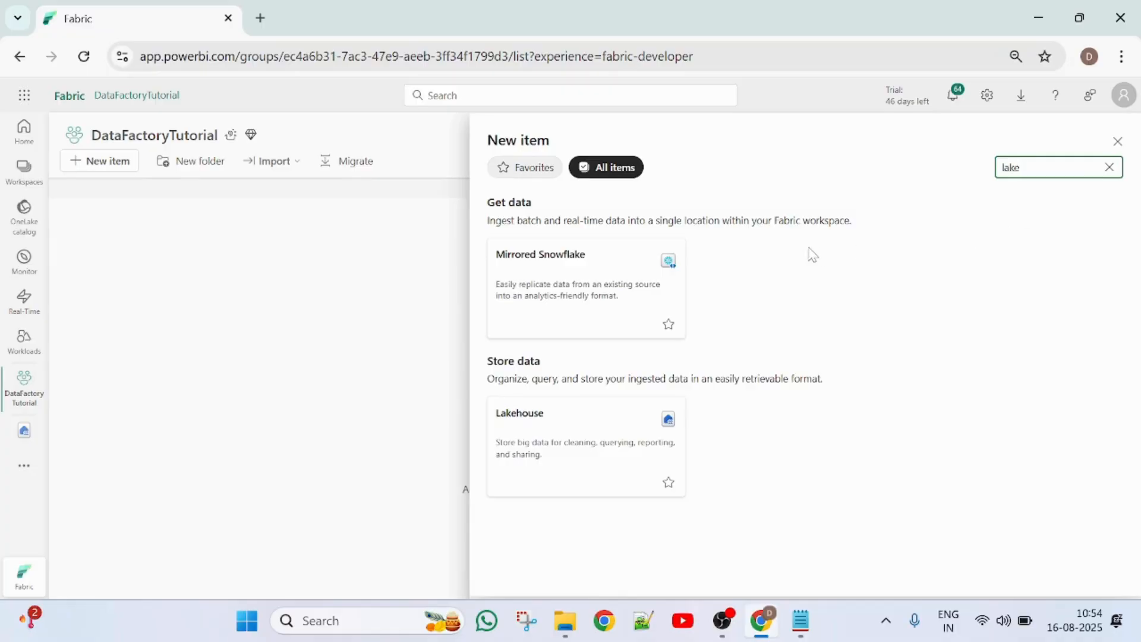
pyautogui.click(536, 423)
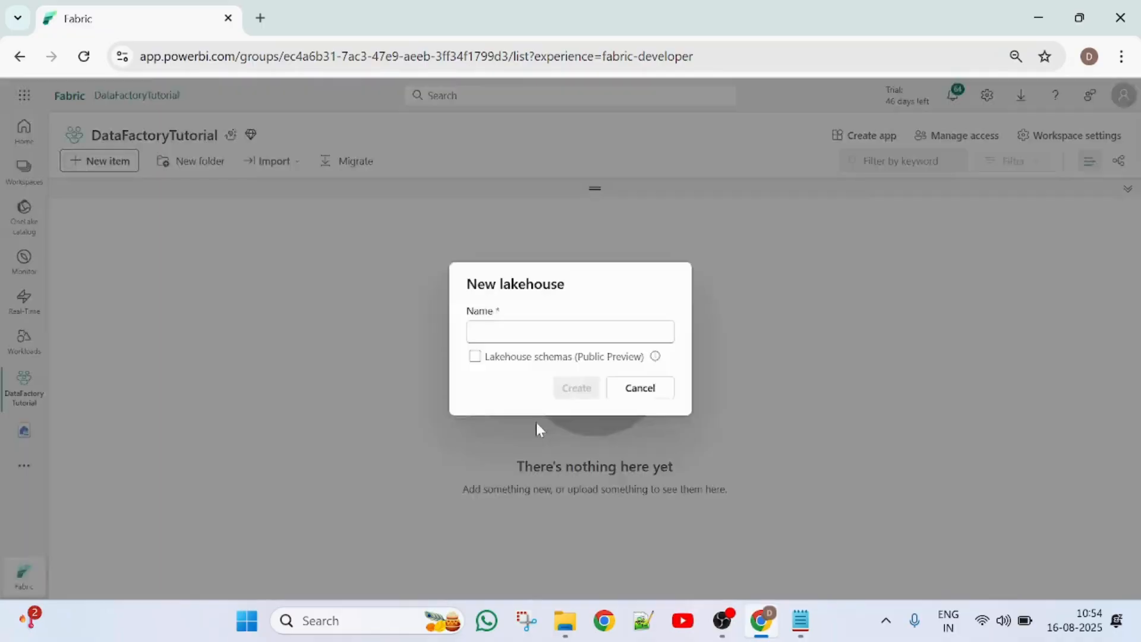
pyautogui.write('lake01')
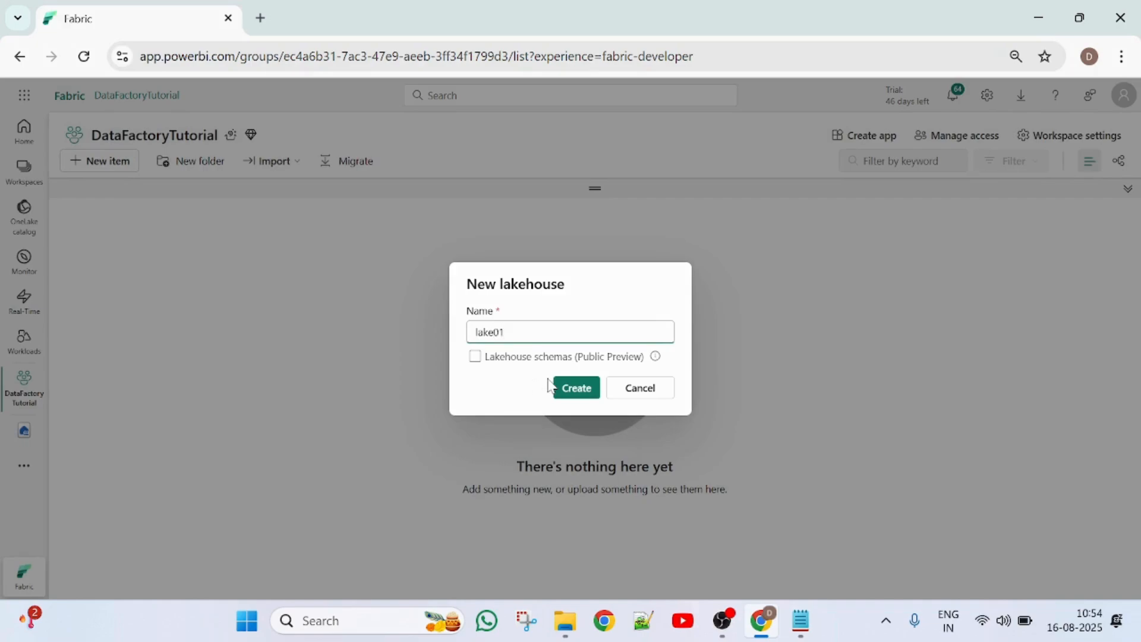
pyautogui.click(566, 387)
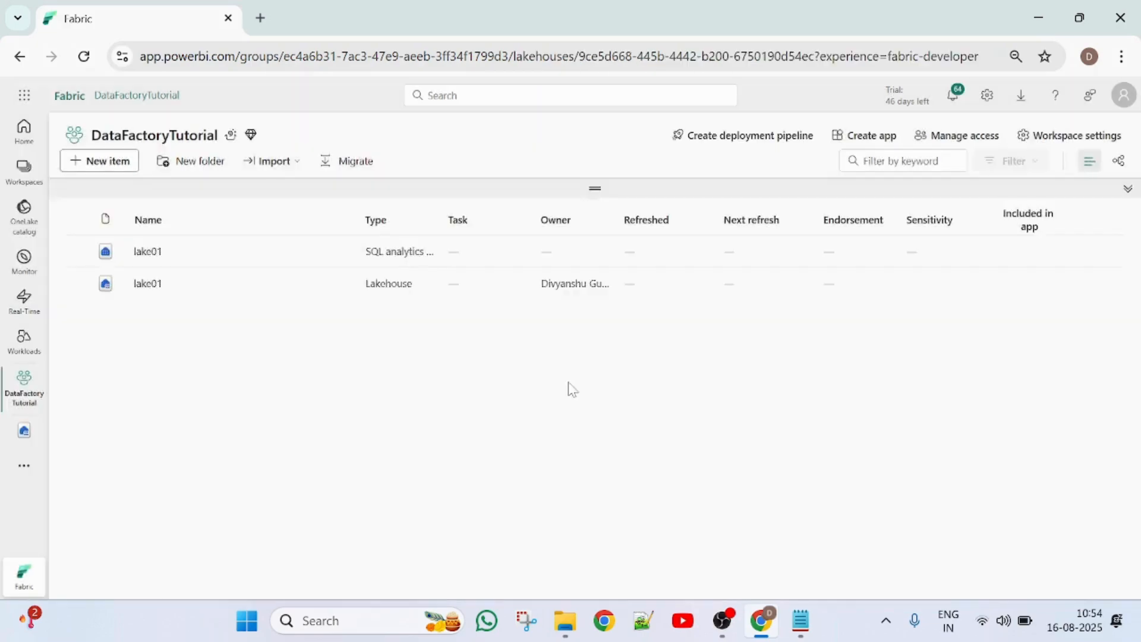
# Return to the DataFactoryTutorial workspace and create a new warehouse named ware01 in it
pyautogui.click(27, 386)
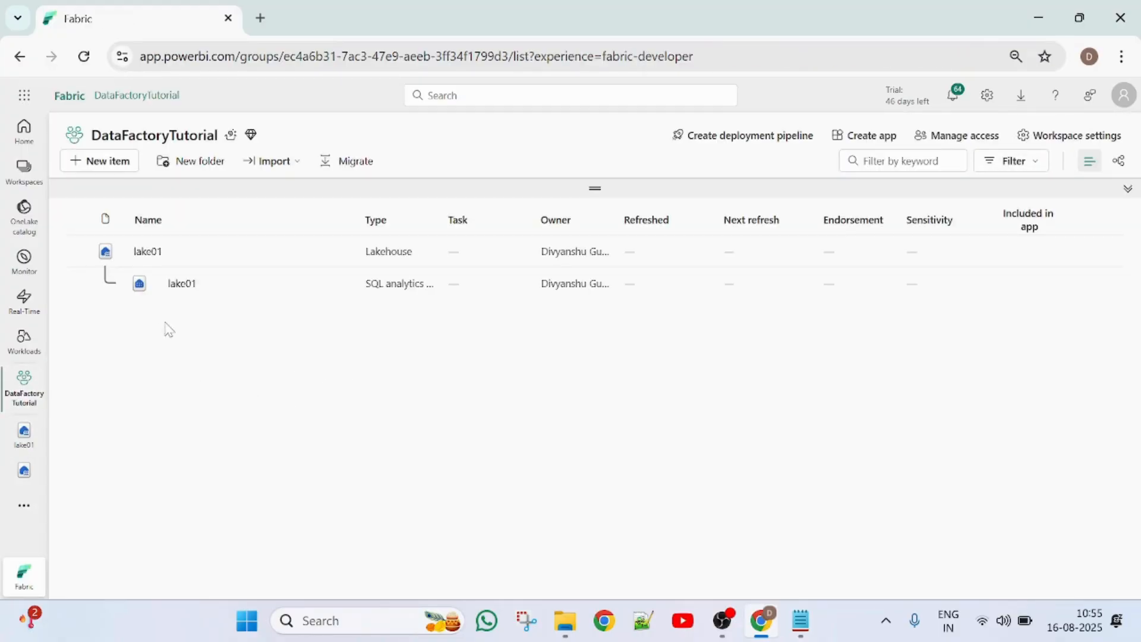
pyautogui.click(107, 172)
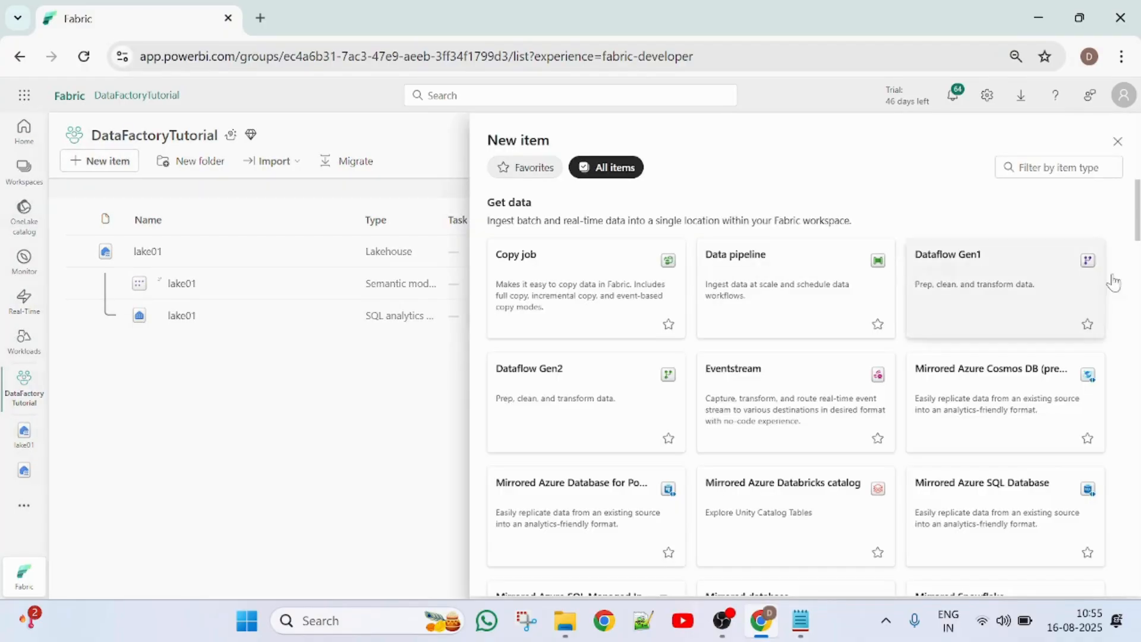
pyautogui.click(1046, 167)
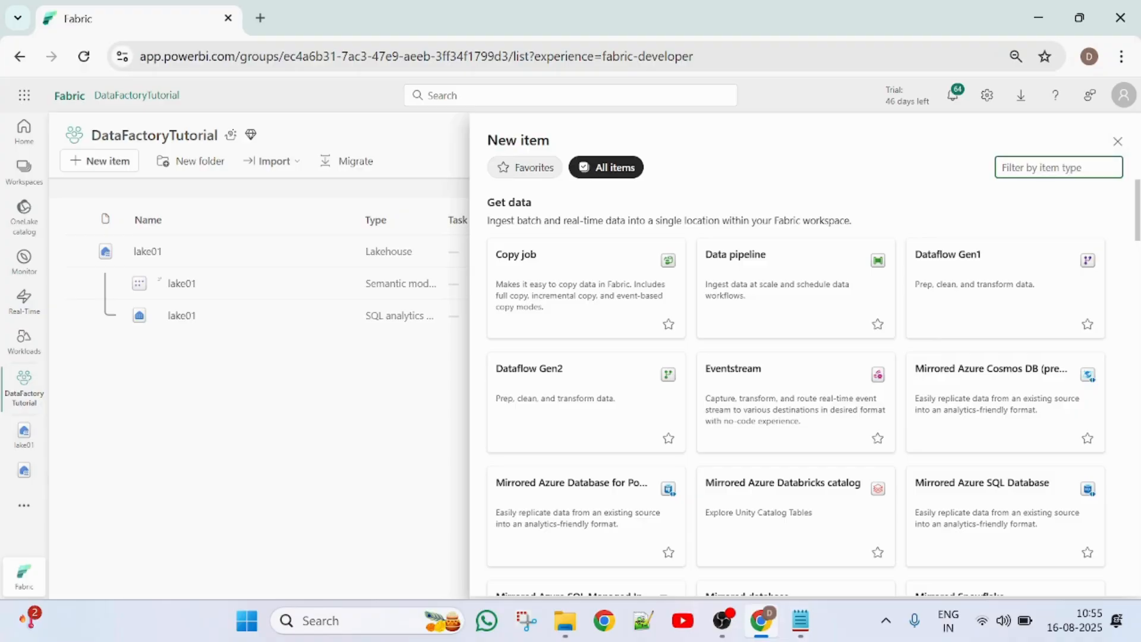
pyautogui.write('ware')
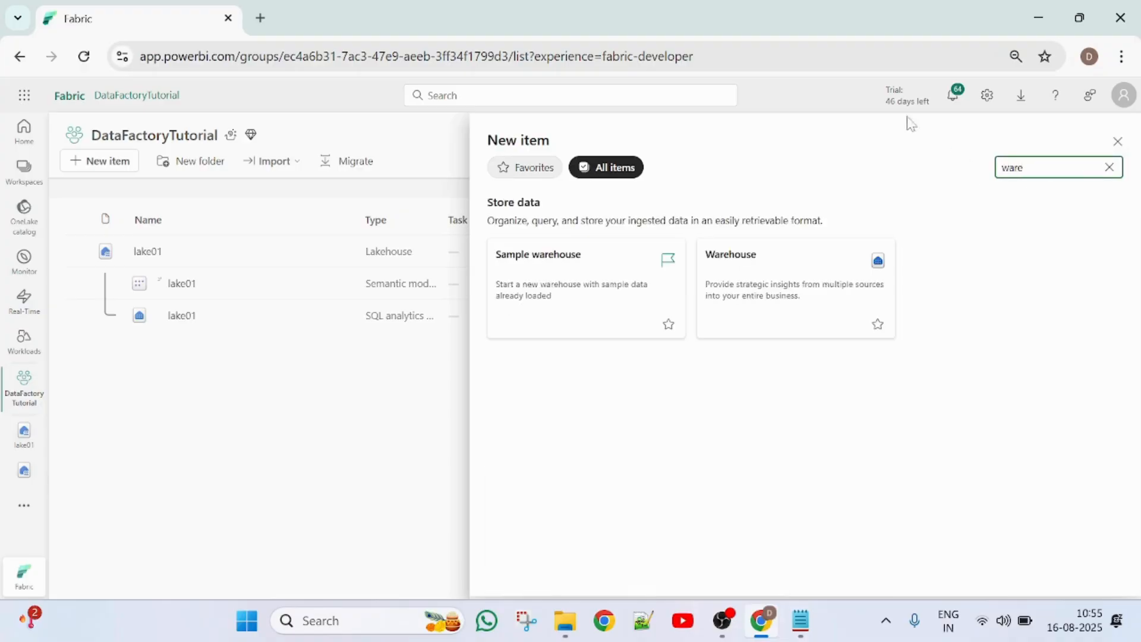
pyautogui.click(731, 291)
pyautogui.write('war')
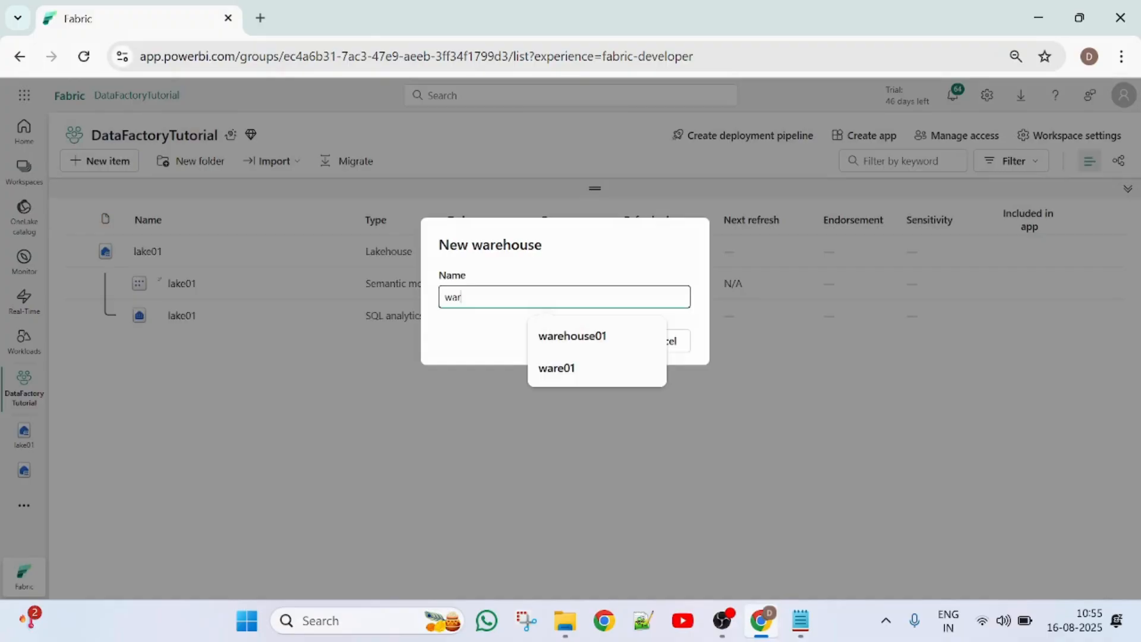
pyautogui.write('e01')
pyautogui.click(620, 343)
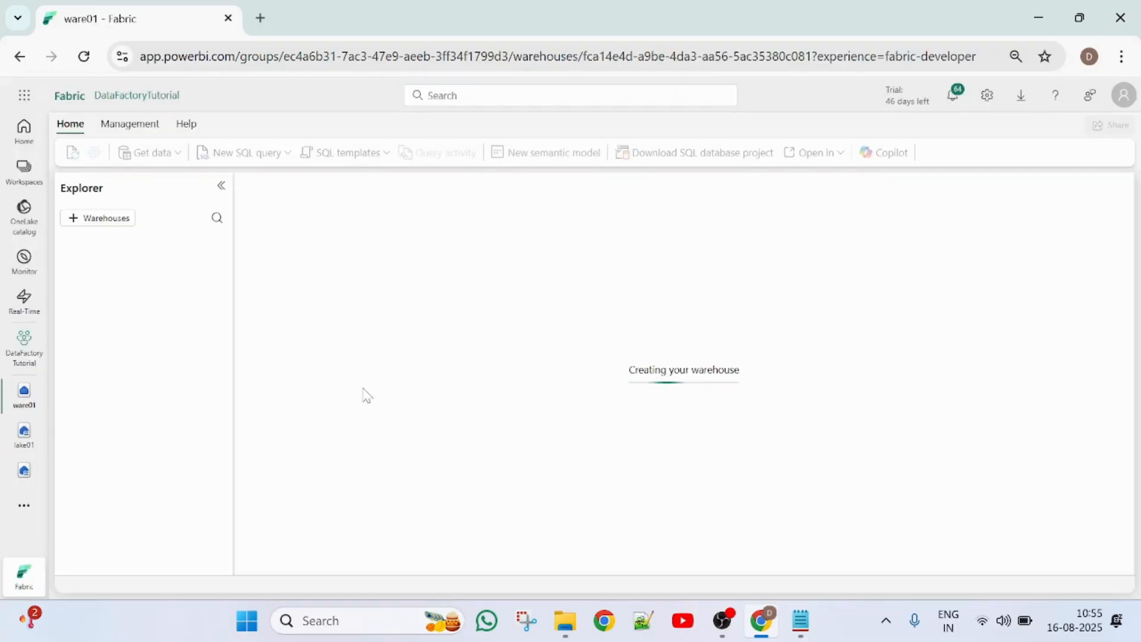
# Open the lake01 lakehouse and upload the three JC-202401, JC-202402 and JC-202403 citibike-tripdata CSV files from the delimited_text folder
pyautogui.click(24, 351)
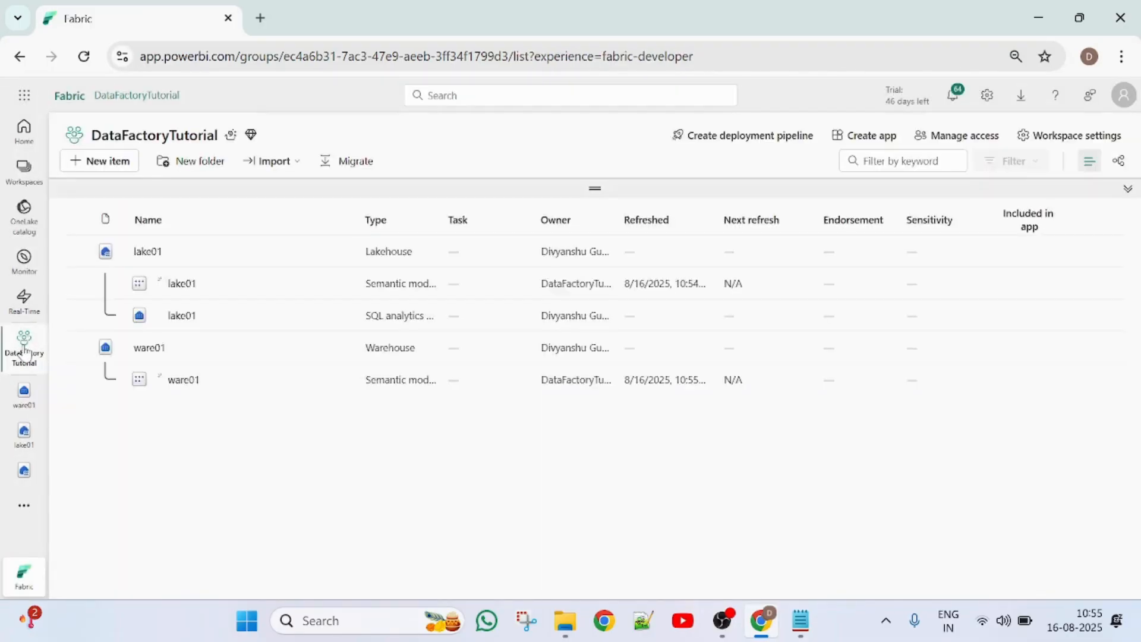
pyautogui.click(151, 256)
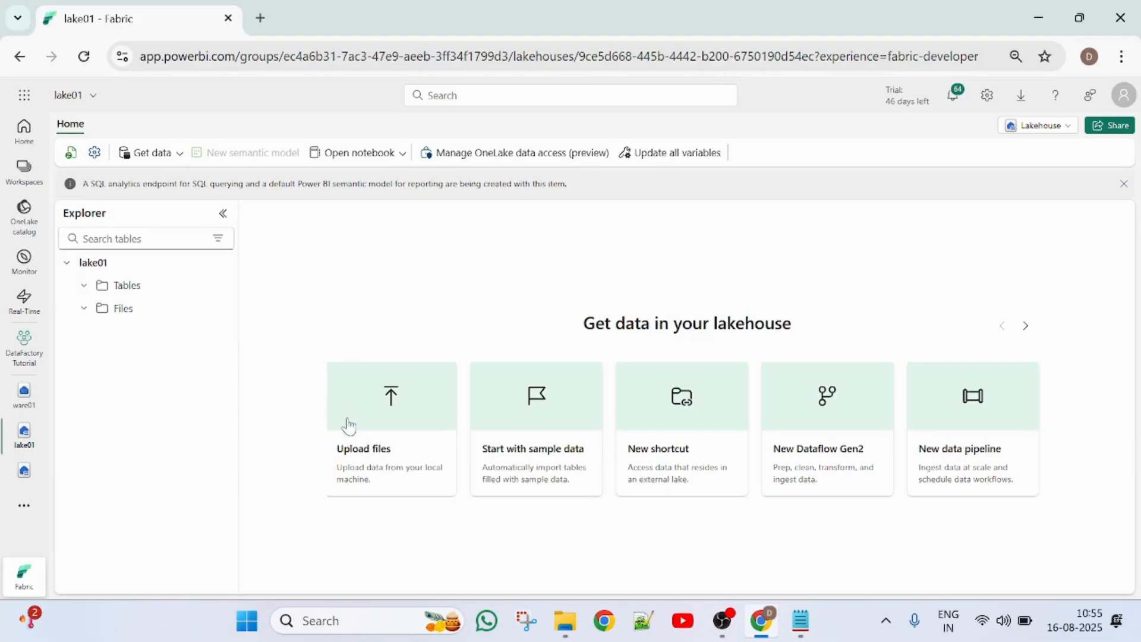
pyautogui.click(385, 439)
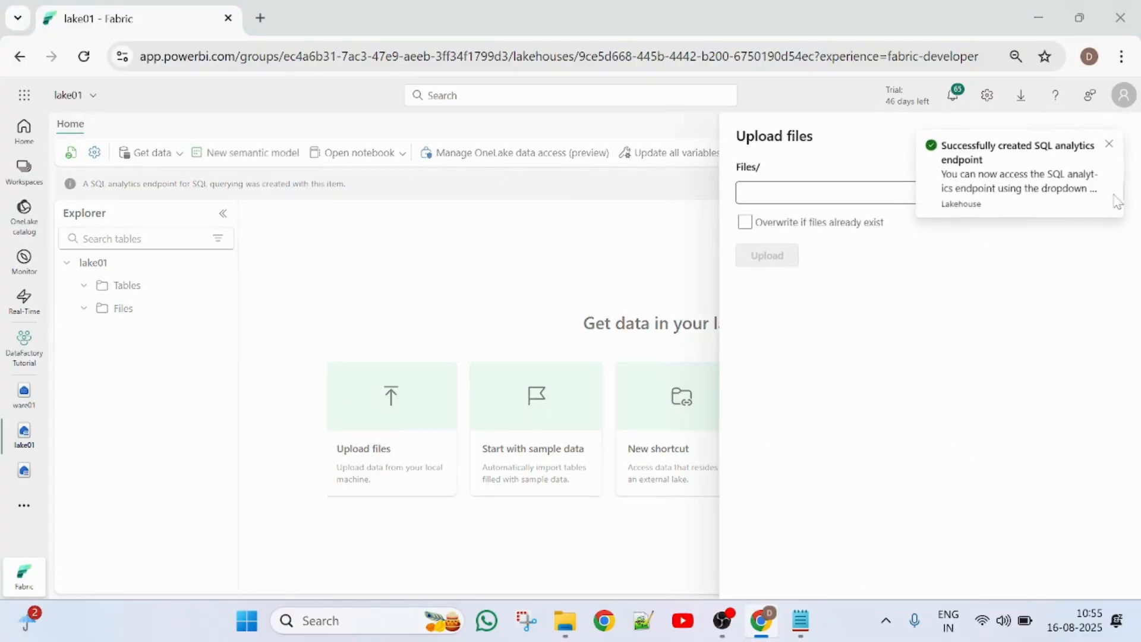
pyautogui.click(1109, 145)
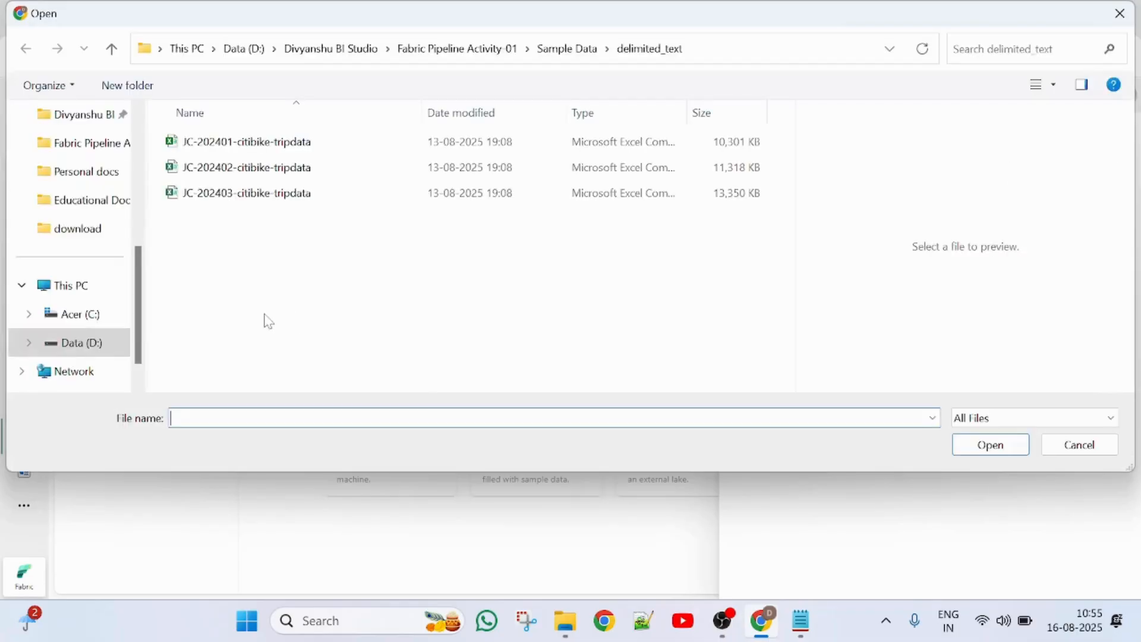
pyautogui.moveTo(282, 241); pyautogui.dragTo(279, 139)
pyautogui.click(966, 451)
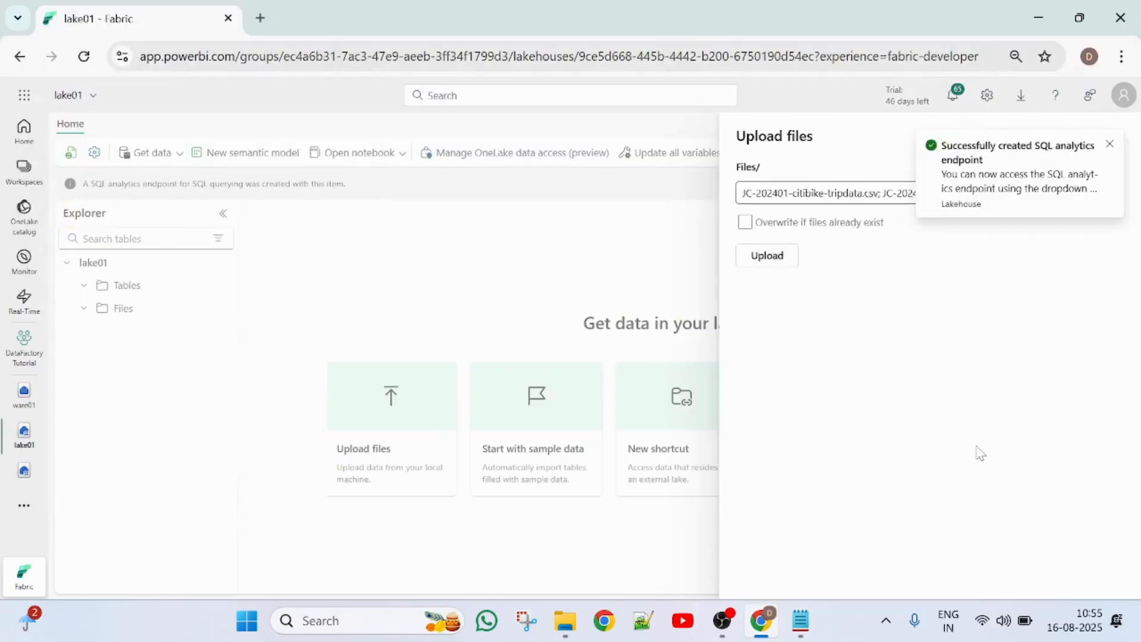
pyautogui.click(774, 262)
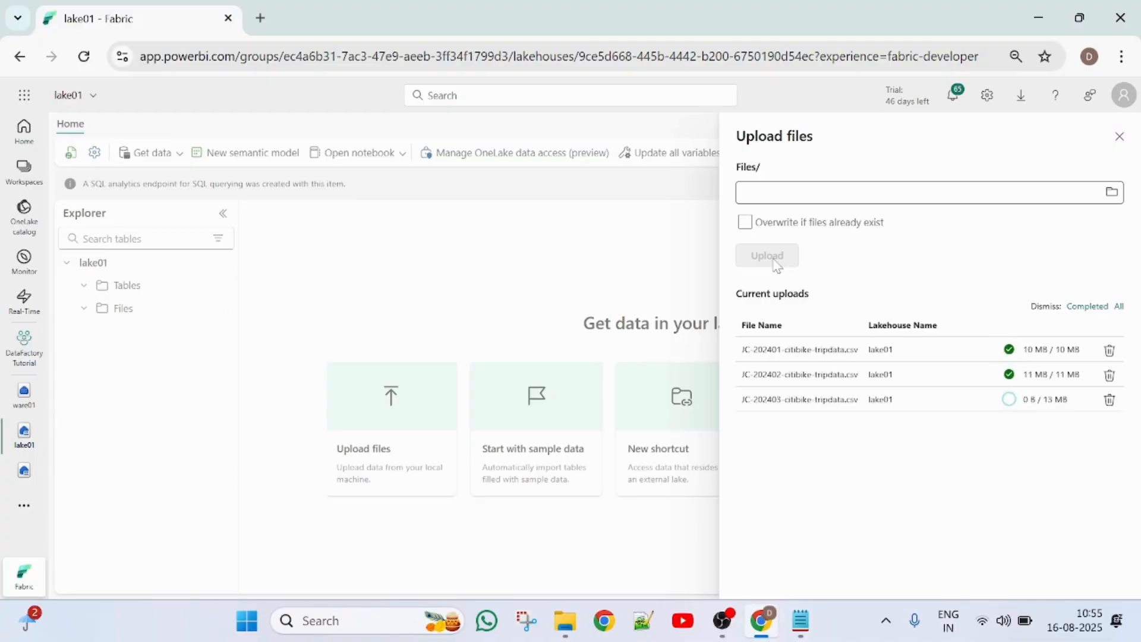
pyautogui.click(1121, 138)
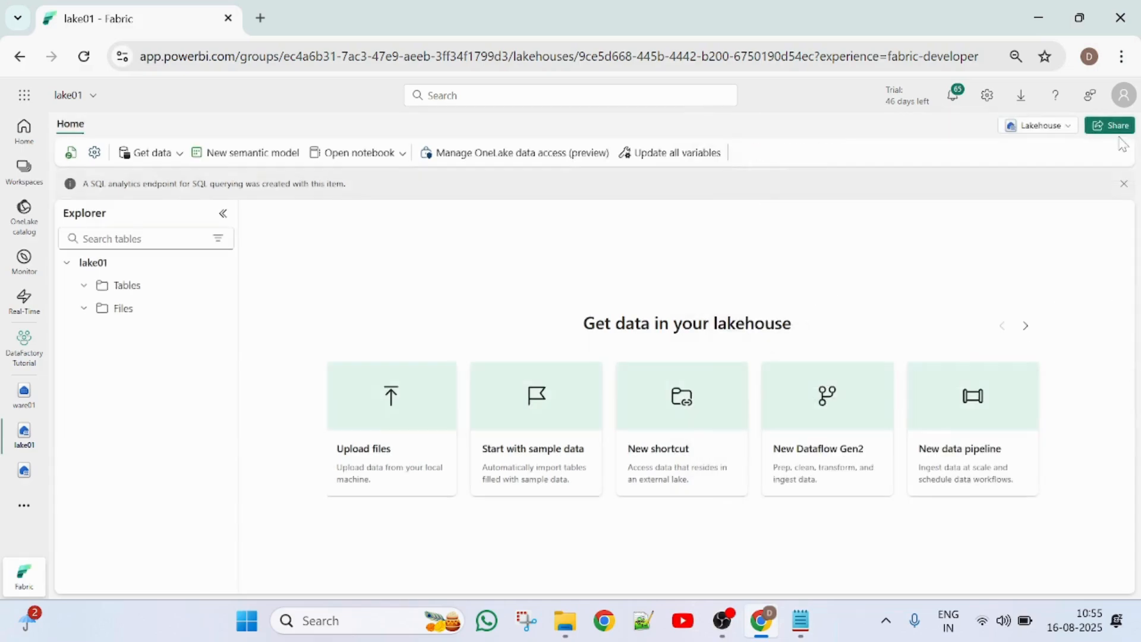
# Load JC-202401-citibike-tripdata.csv from the lakehouse files into a new table jc-202401-citibike-tripdata, using the header for column names and a comma separator
pyautogui.click(131, 319)
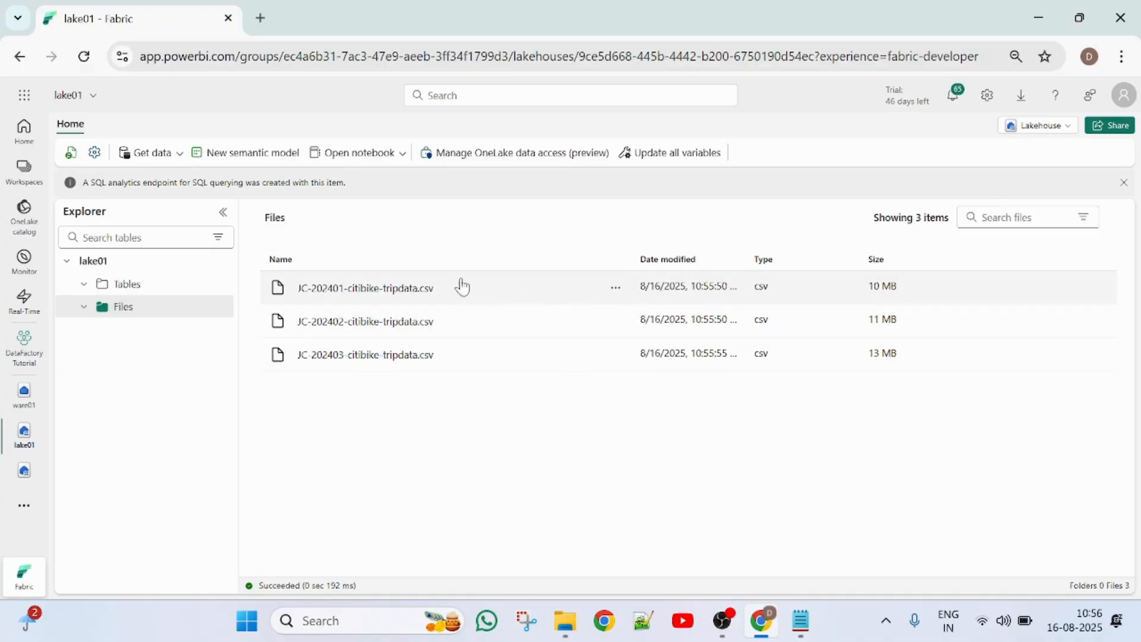
pyautogui.click(616, 290)
pyautogui.moveTo(689, 309)
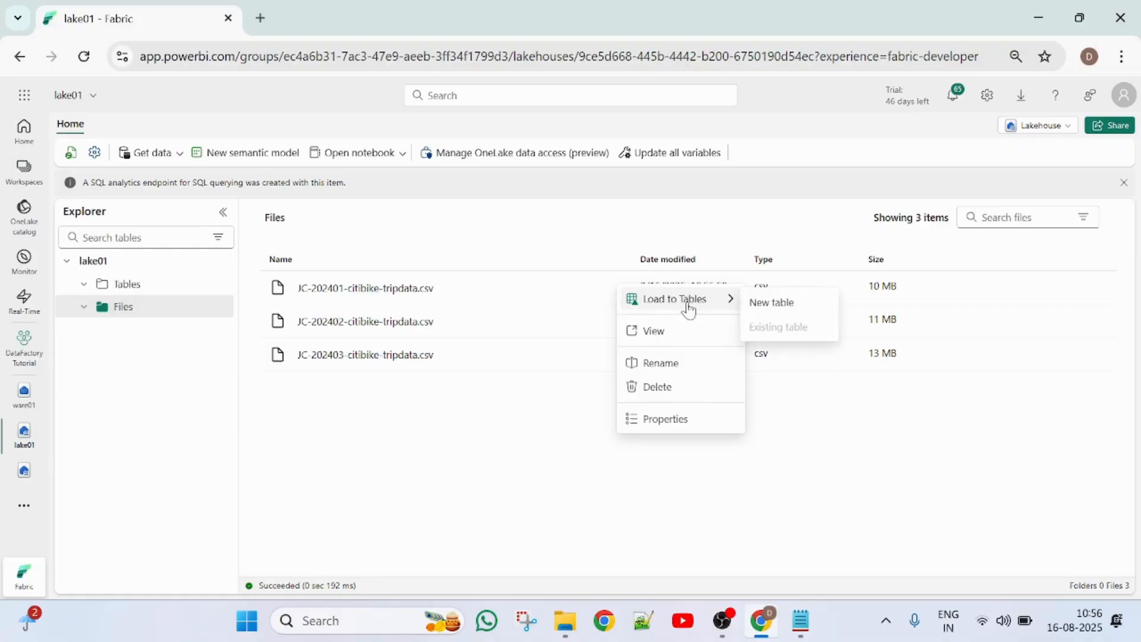
pyautogui.click(810, 305)
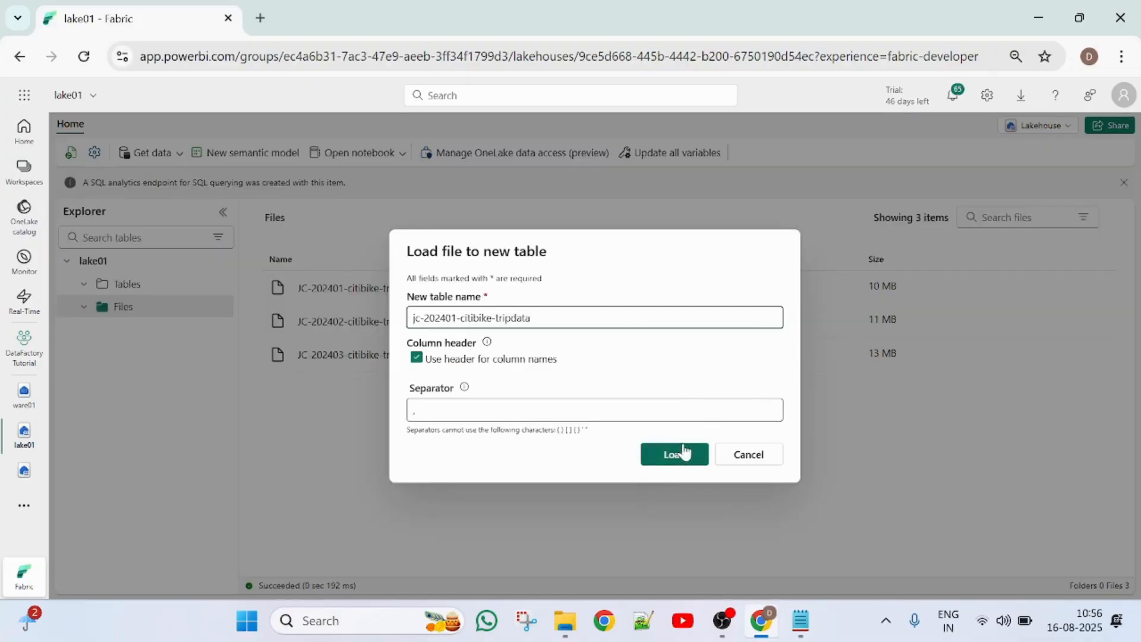
pyautogui.click(683, 459)
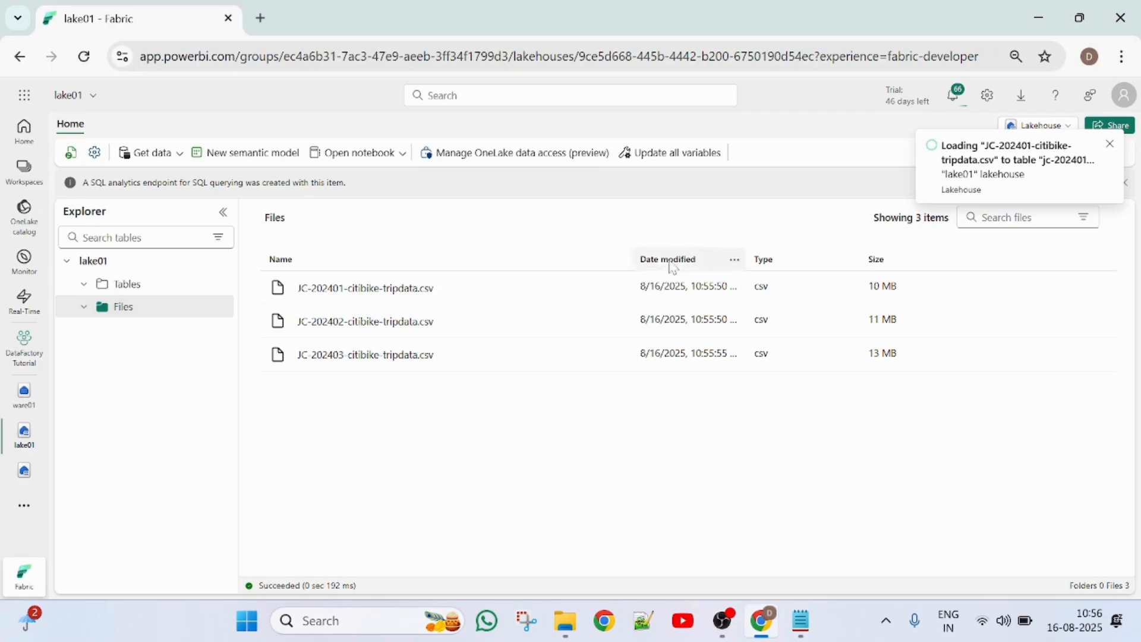
# Load JC-202402-citibike-tripdata.csv into a new table named jc-202402-citibike-tripdata, using the header for column names and a comma separator
pyautogui.click(613, 323)
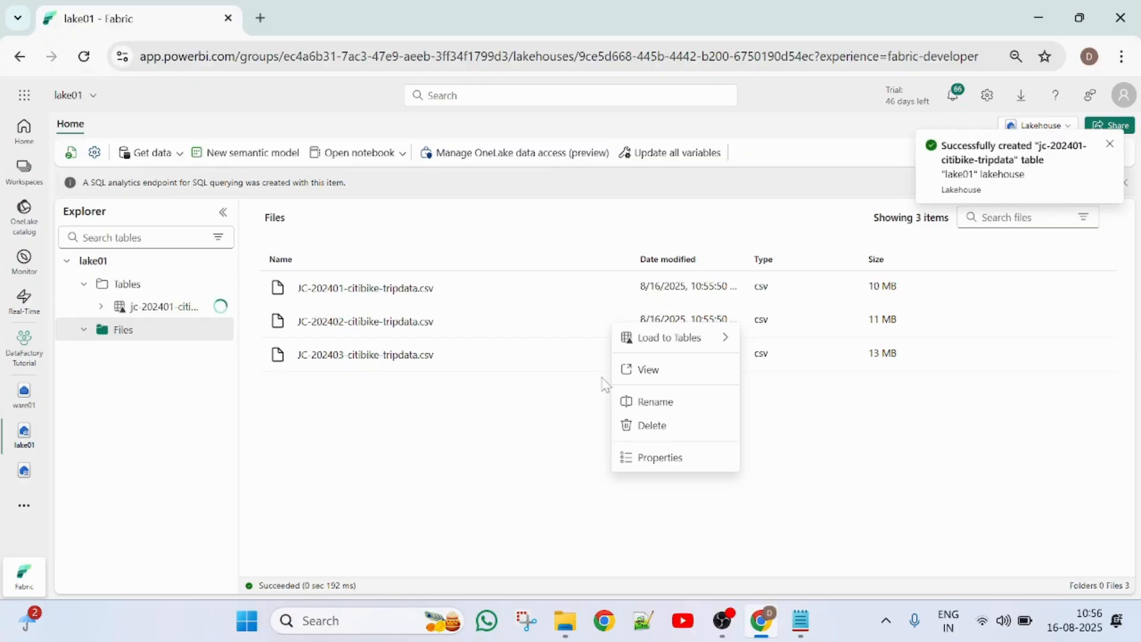
pyautogui.click(687, 342)
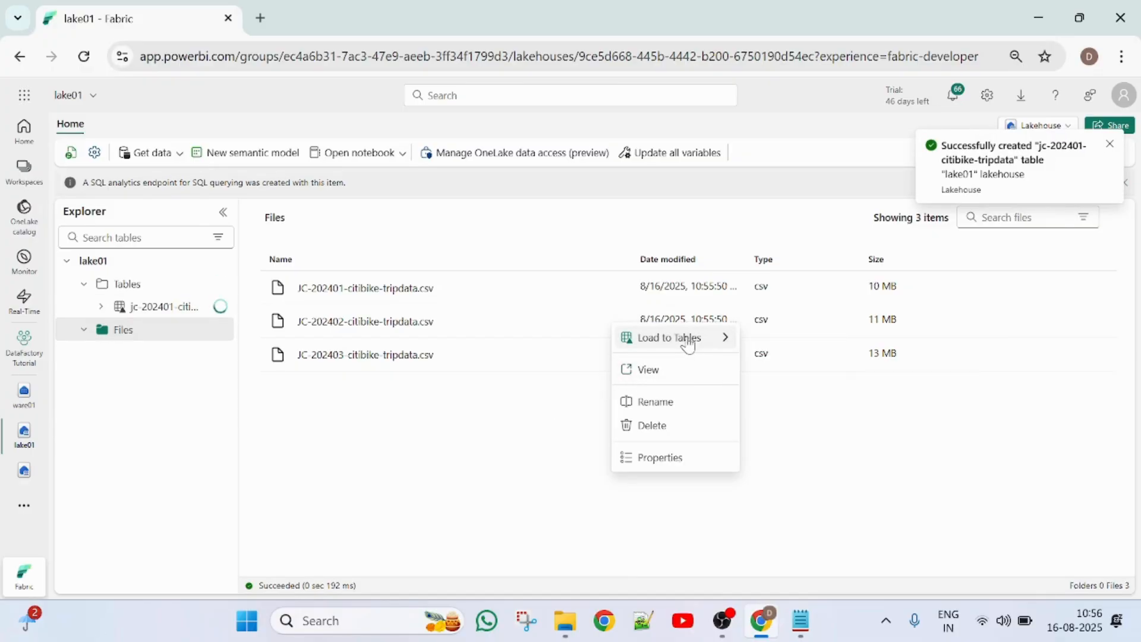
pyautogui.click(723, 342)
pyautogui.click(762, 342)
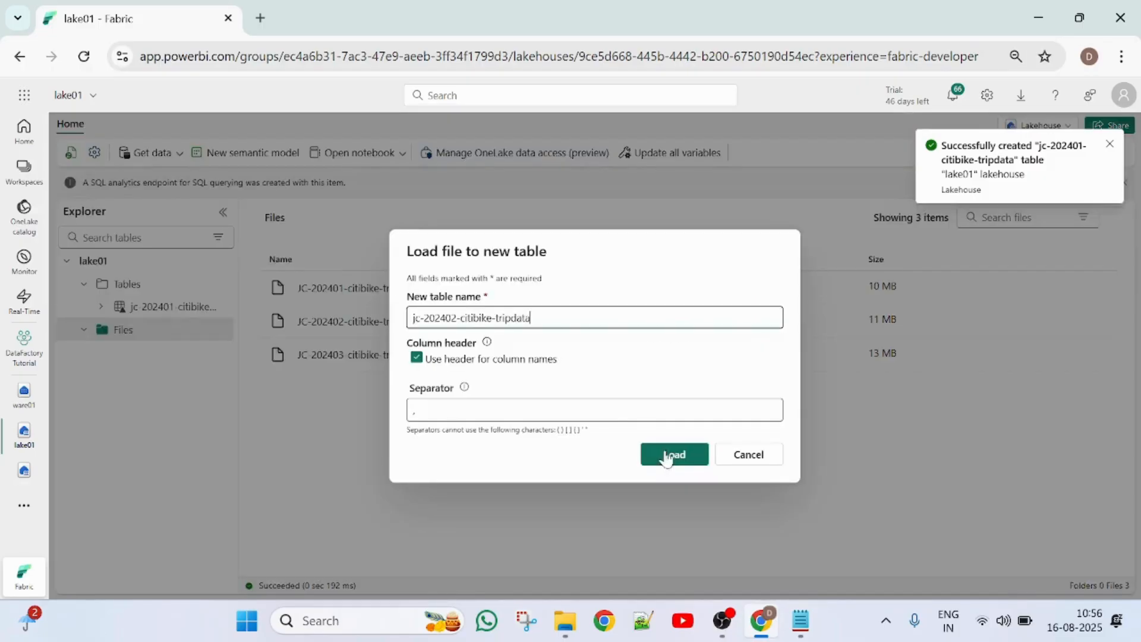
pyautogui.click(669, 455)
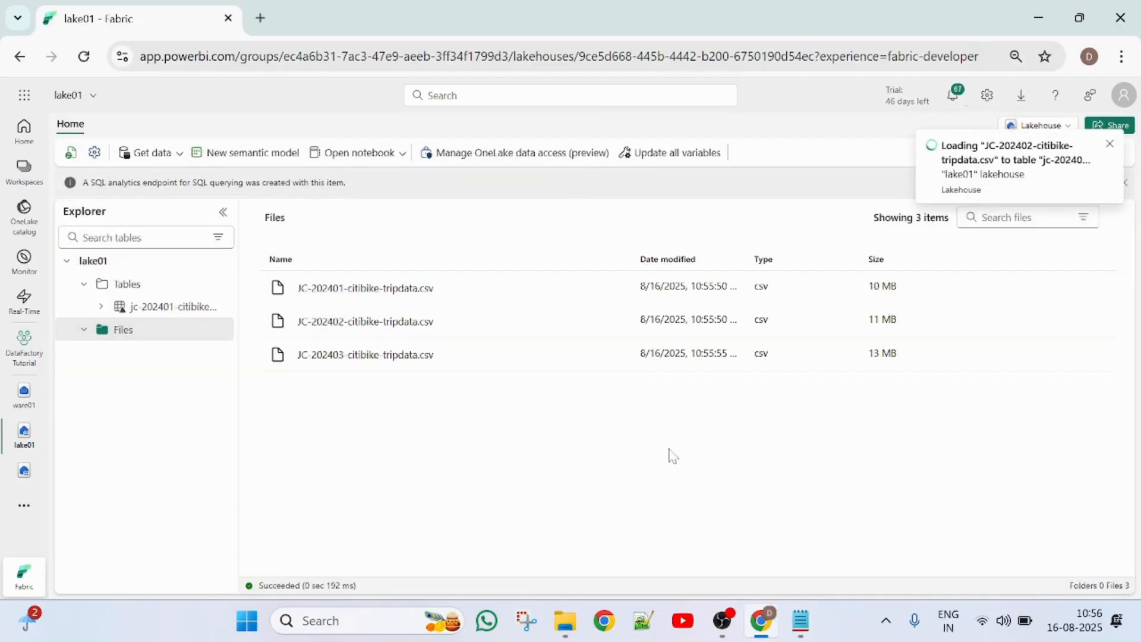
# Preview the jc-202401-citibike-tripdata and jc-202402-citibike-tripdata tables and return to the DataFactoryTutorial workspace
pyautogui.moveTo(586, 354)
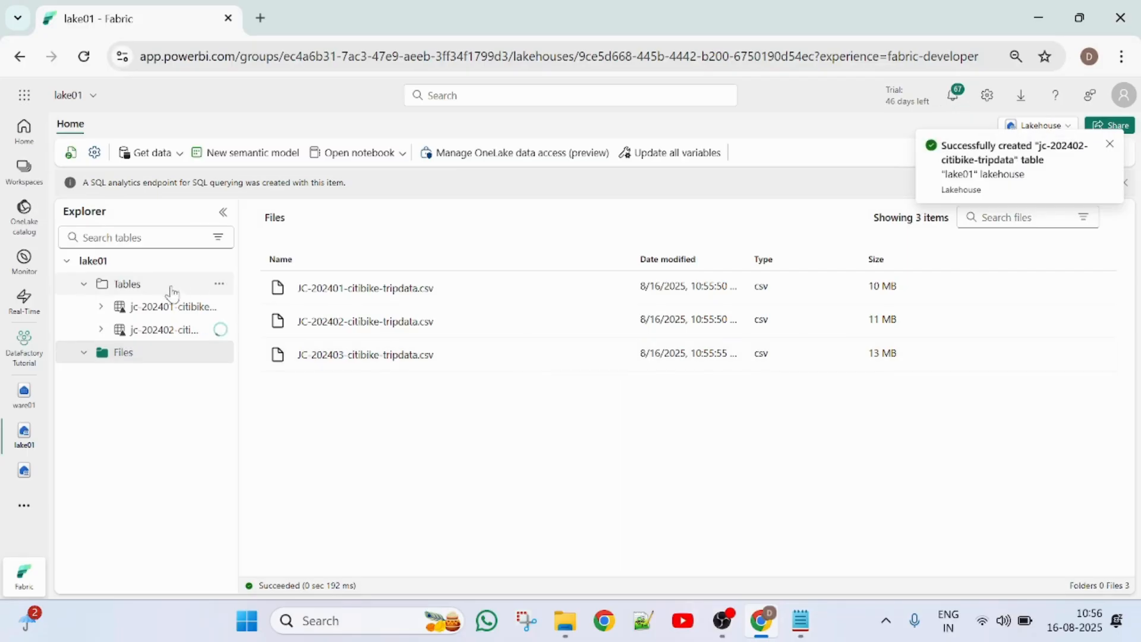
pyautogui.click(158, 307)
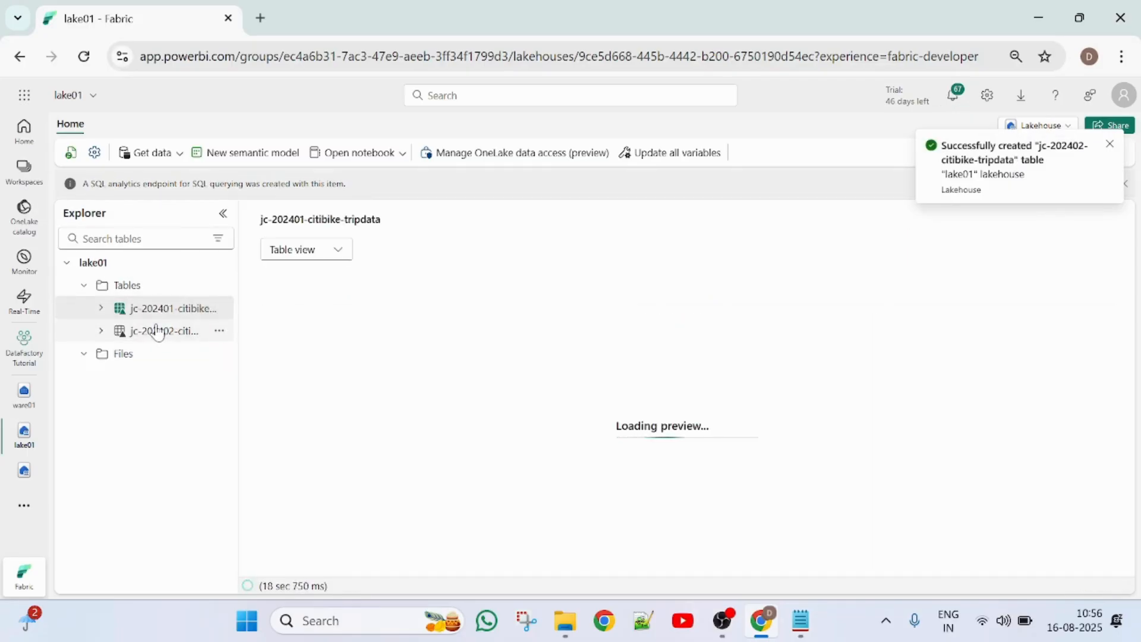
pyautogui.click(155, 329)
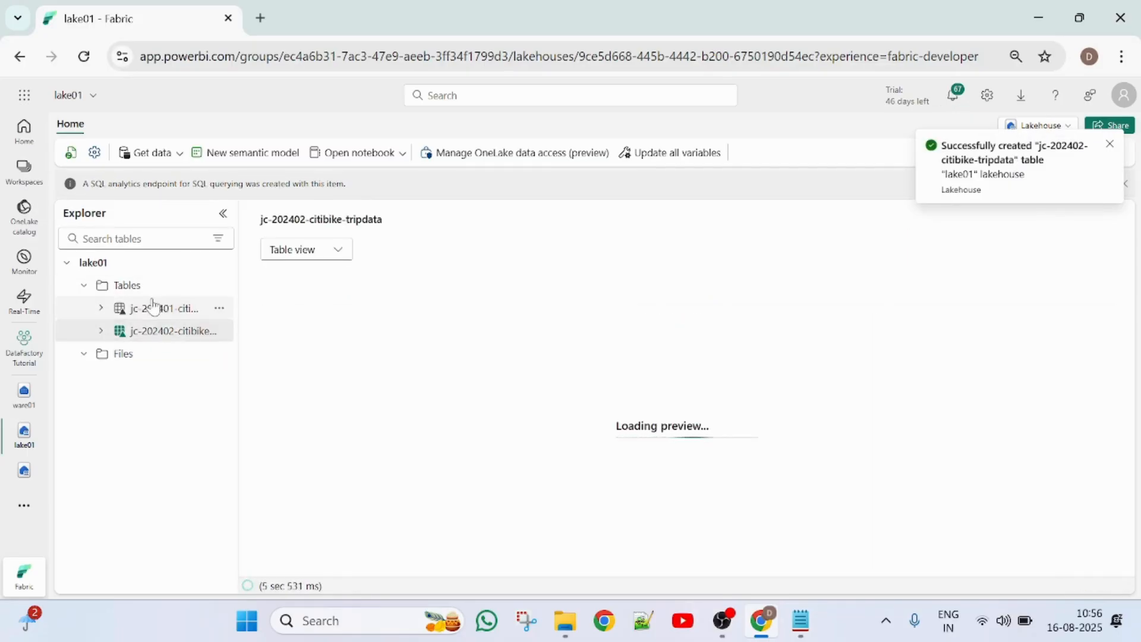
pyautogui.click(154, 307)
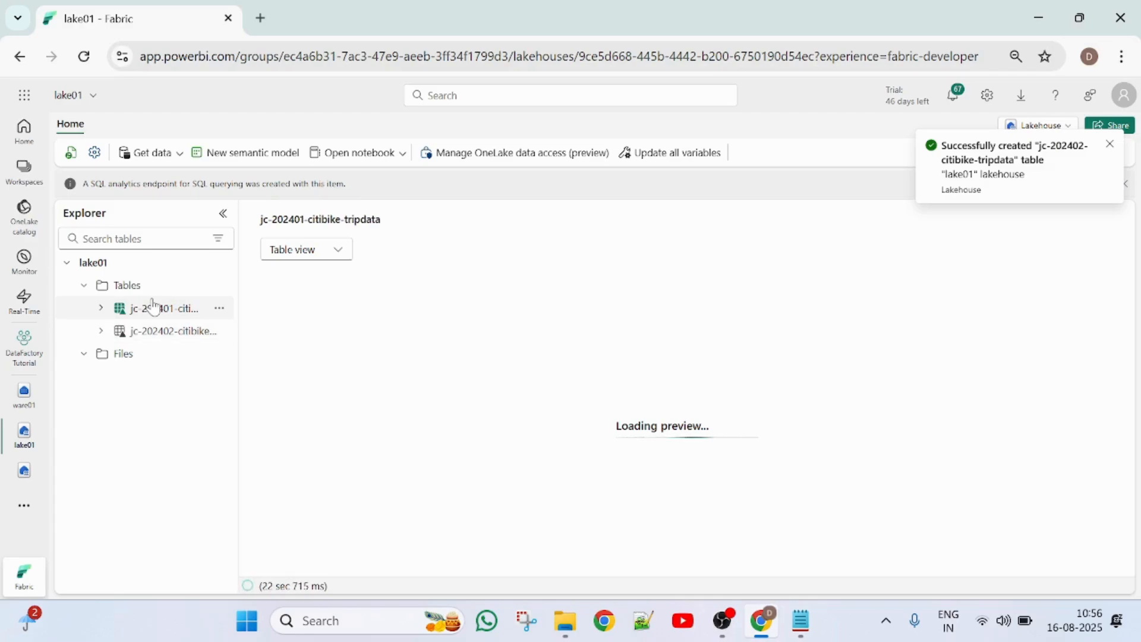
pyautogui.click(161, 329)
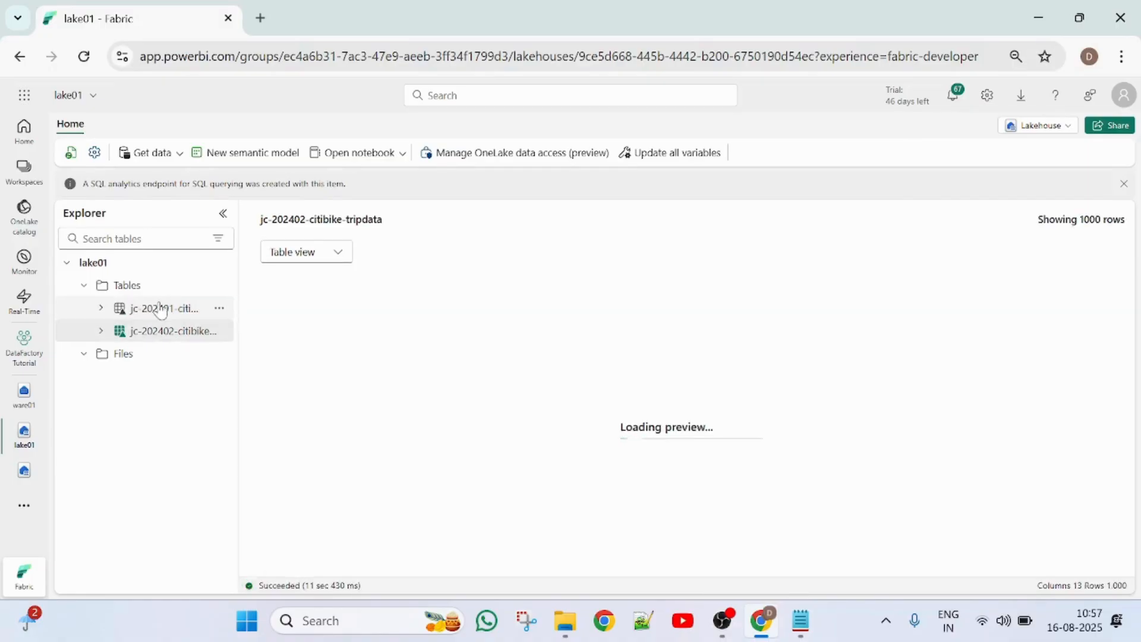
pyautogui.click(160, 308)
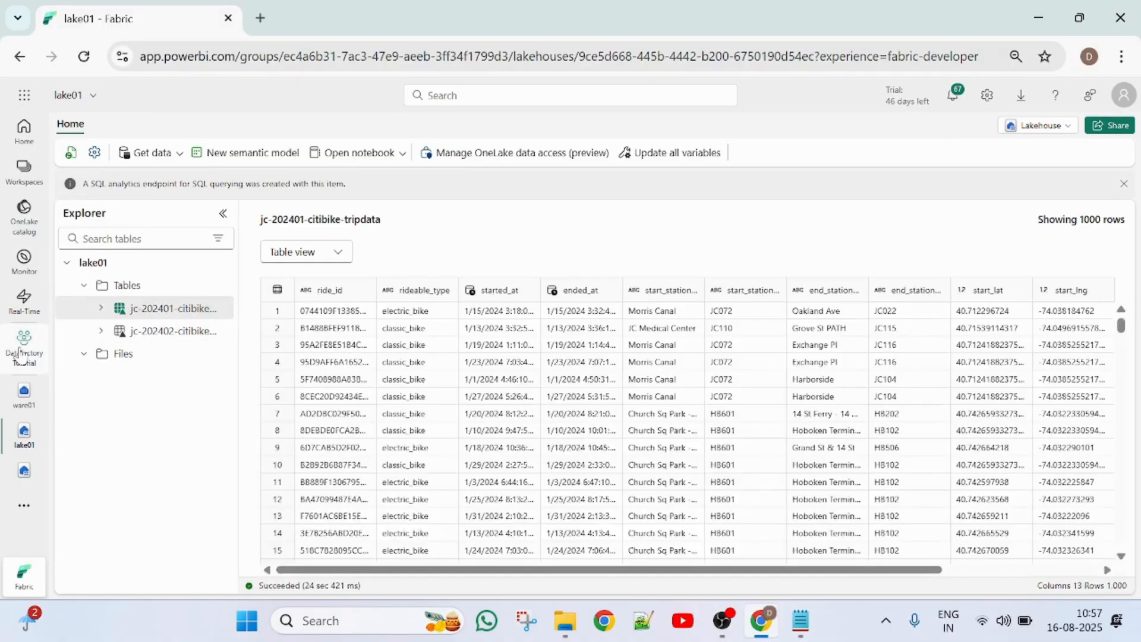
pyautogui.click(20, 355)
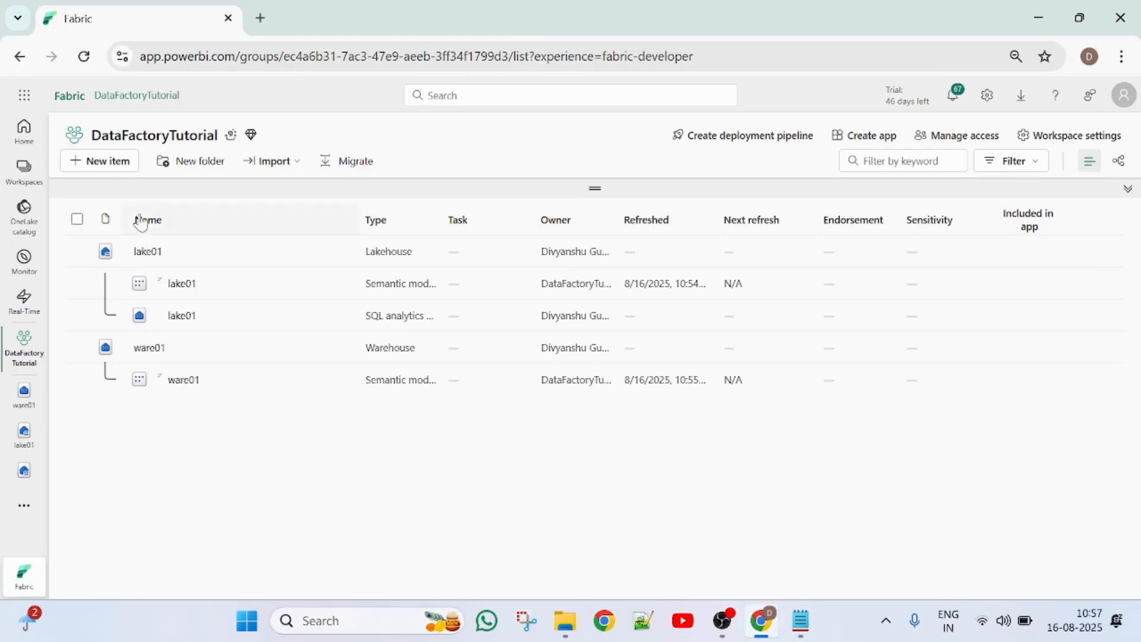
# Create a new data pipeline named pl_copy in the DataFactoryTutorial workspace
pyautogui.click(113, 169)
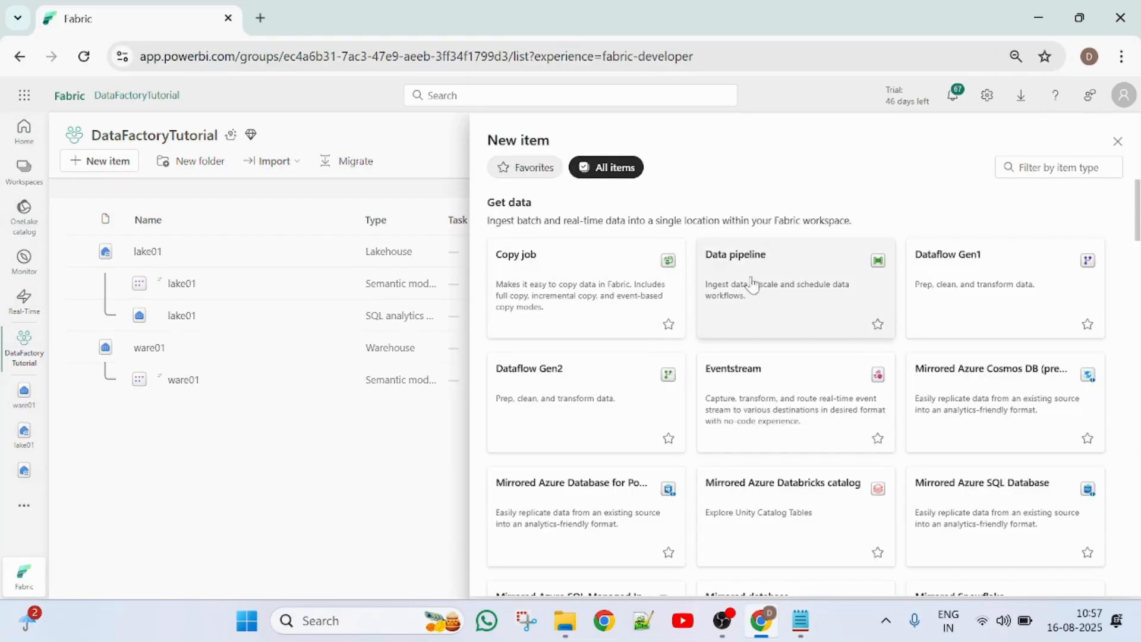
pyautogui.click(761, 291)
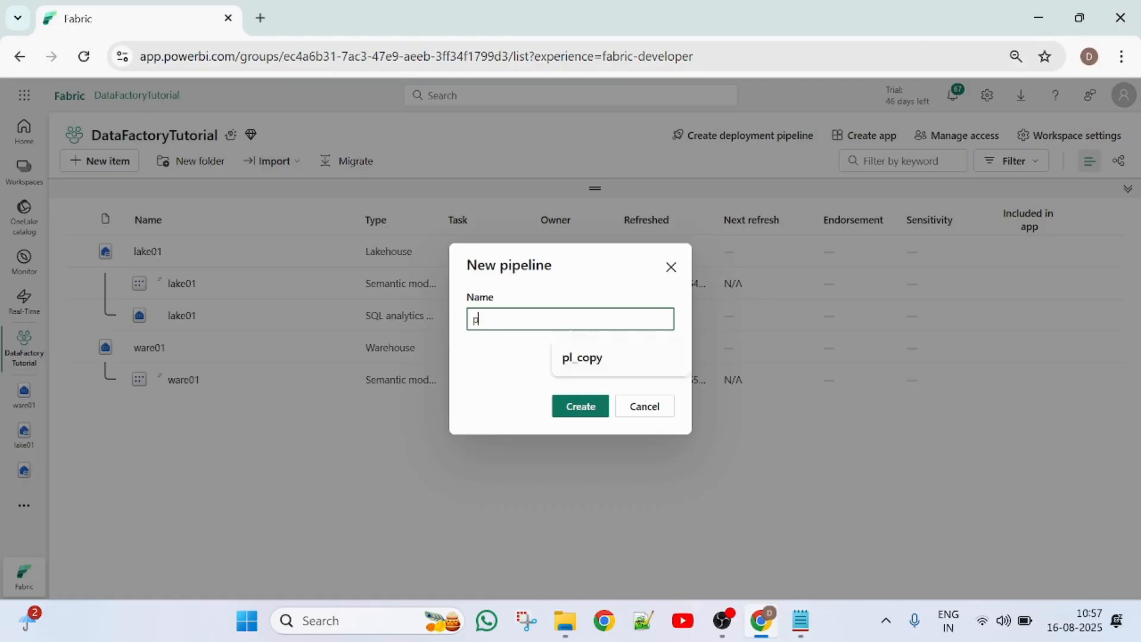
pyautogui.click(588, 357)
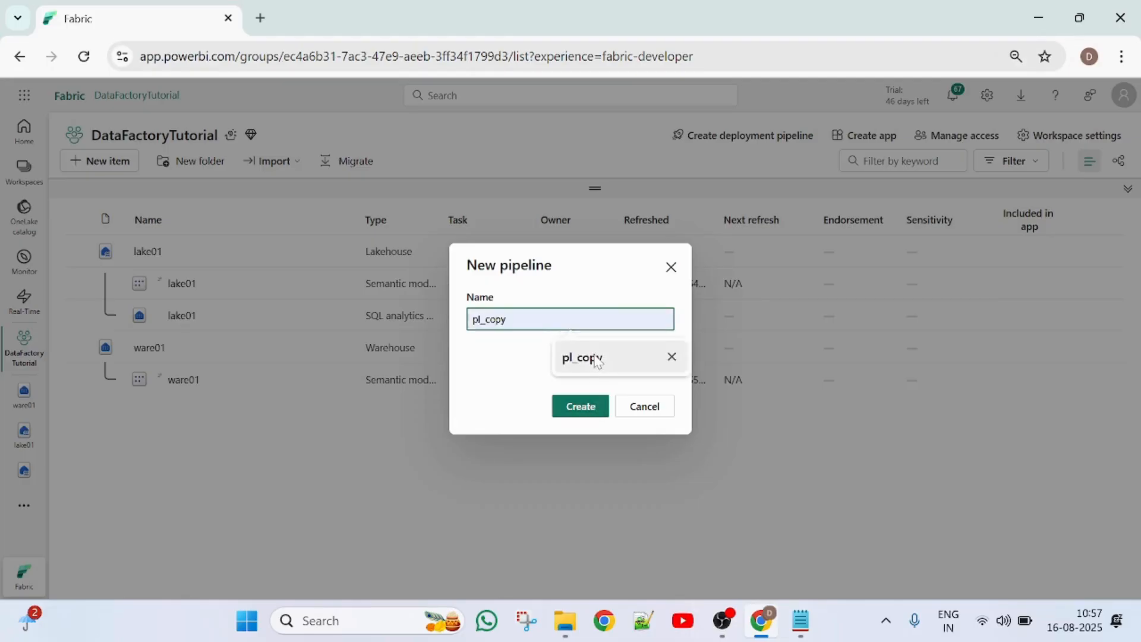
pyautogui.click(569, 417)
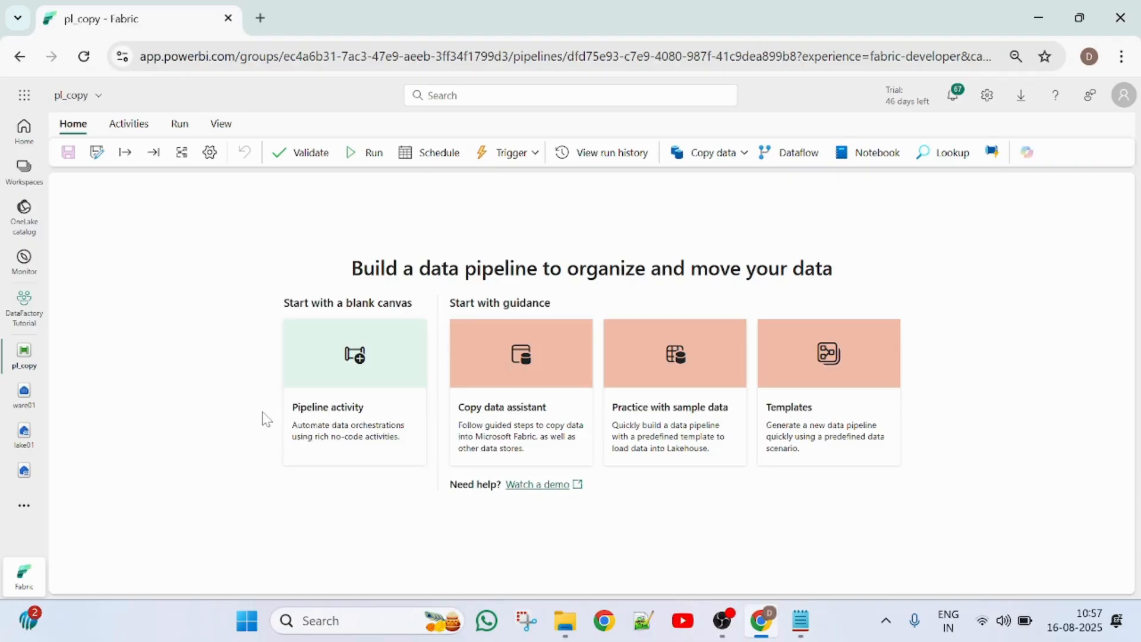
# Add a Copy data activity to the pipeline canvas and name it "Copy data from lake01 to ware01"
pyautogui.click(712, 156)
pyautogui.click(710, 182)
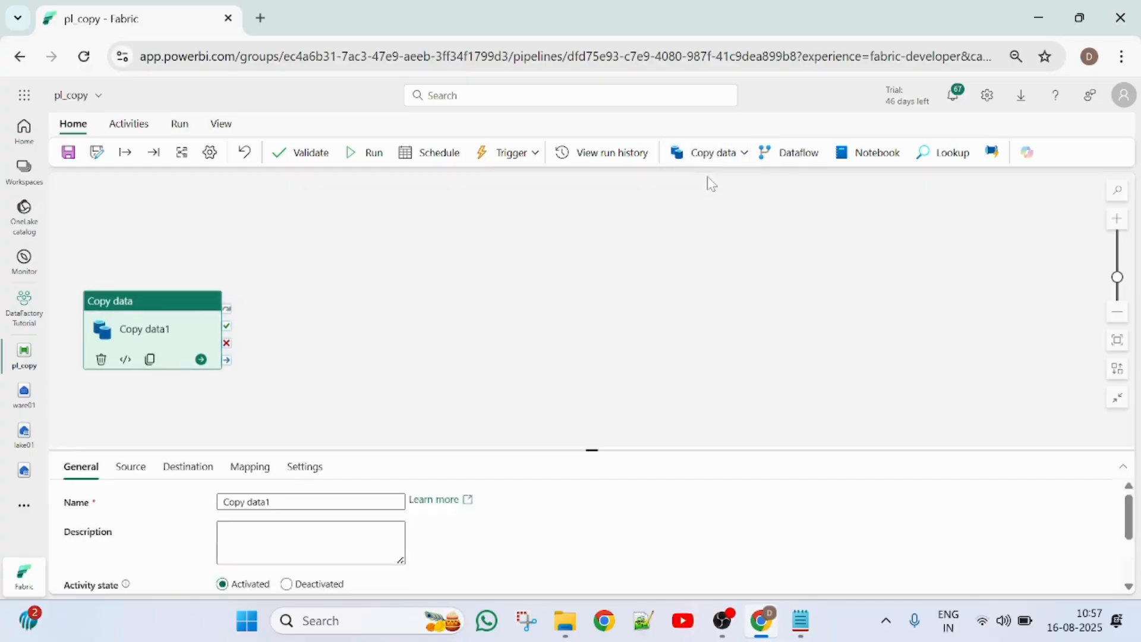
pyautogui.moveTo(154, 309); pyautogui.dragTo(249, 255)
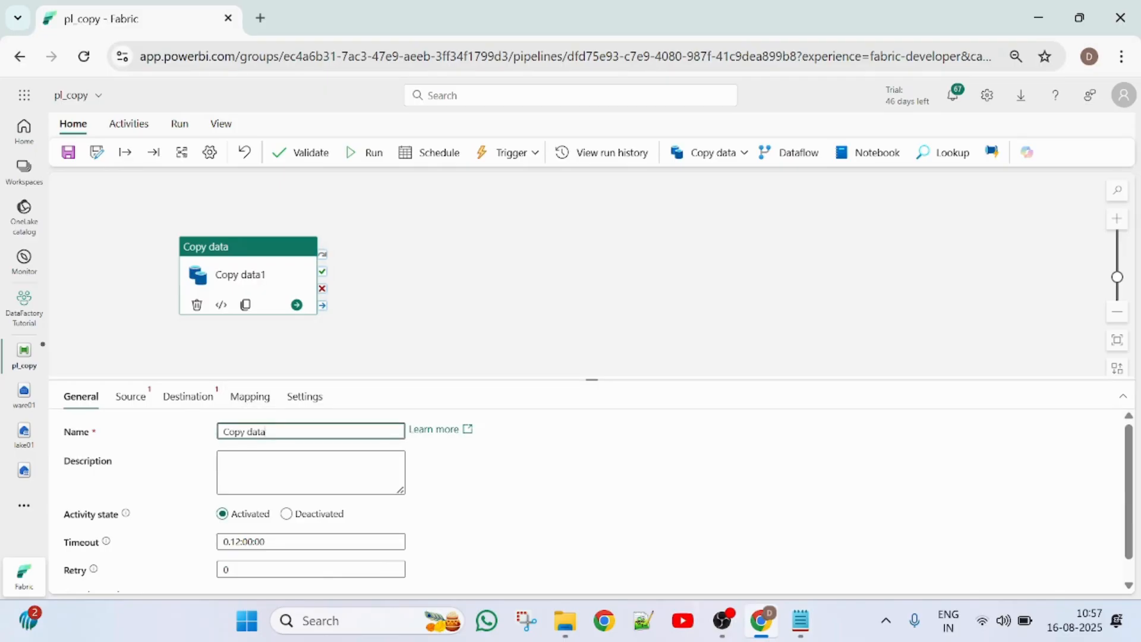
pyautogui.write('fr')
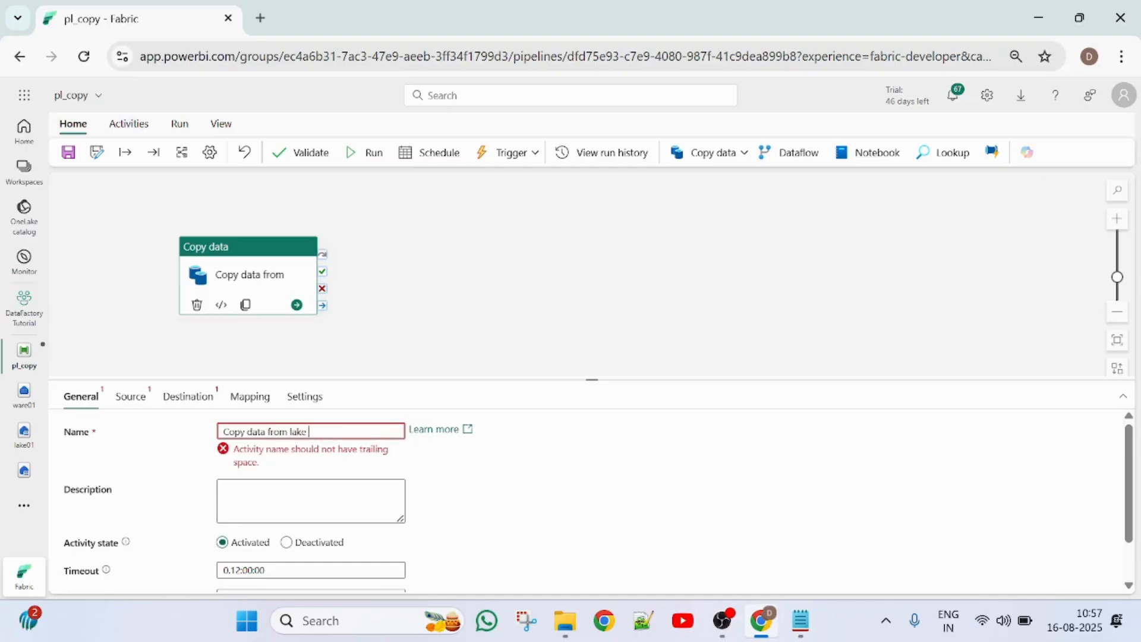
pyautogui.write('om lake01 to ware01')
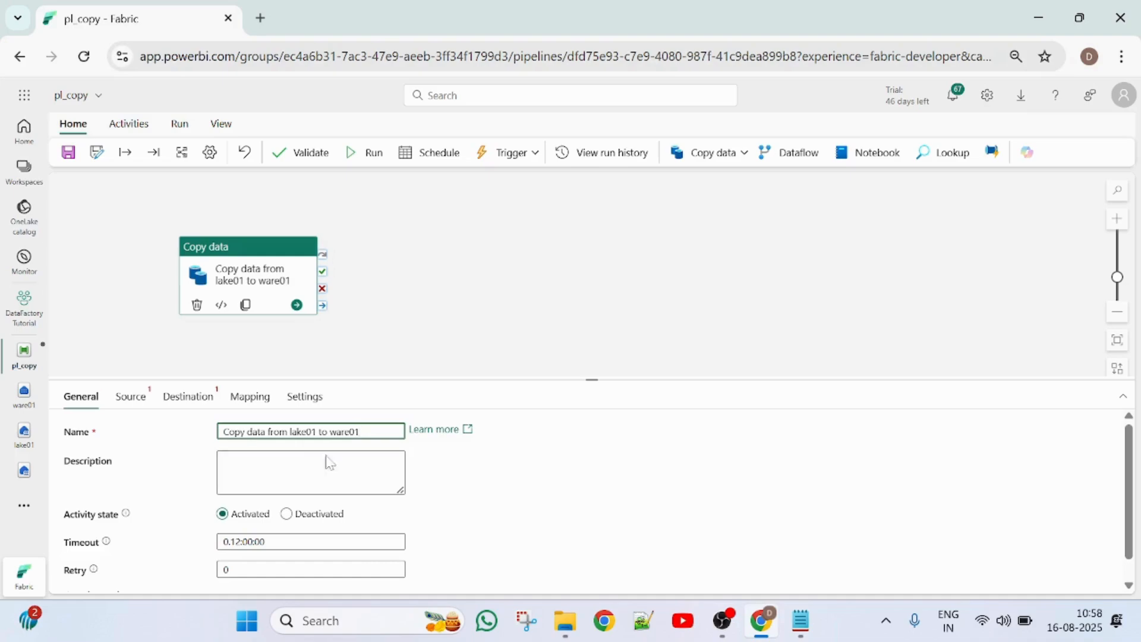
# Set the copy activity's source connection to the lake01 lakehouse and refresh its list of tables
pyautogui.click(128, 397)
pyautogui.click(267, 432)
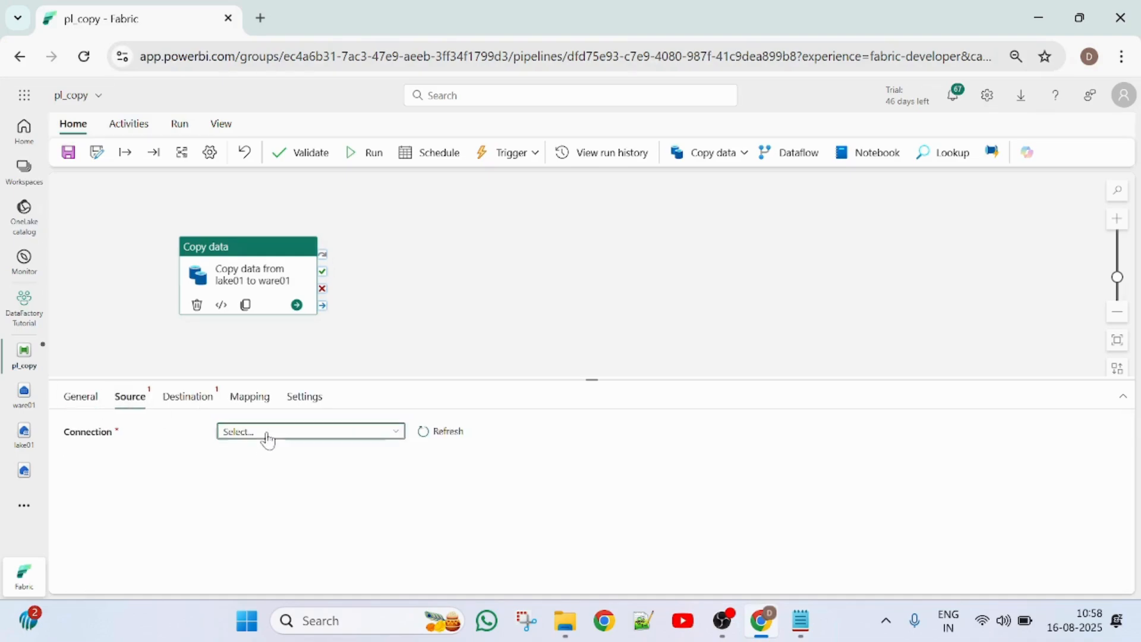
pyautogui.click(273, 476)
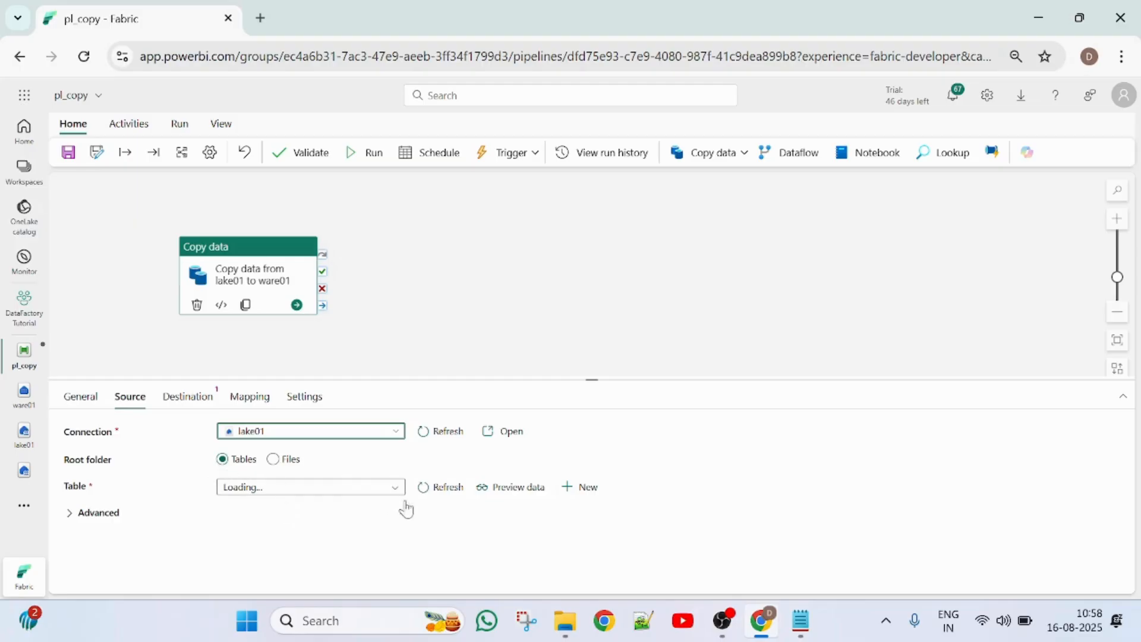
pyautogui.click(397, 488)
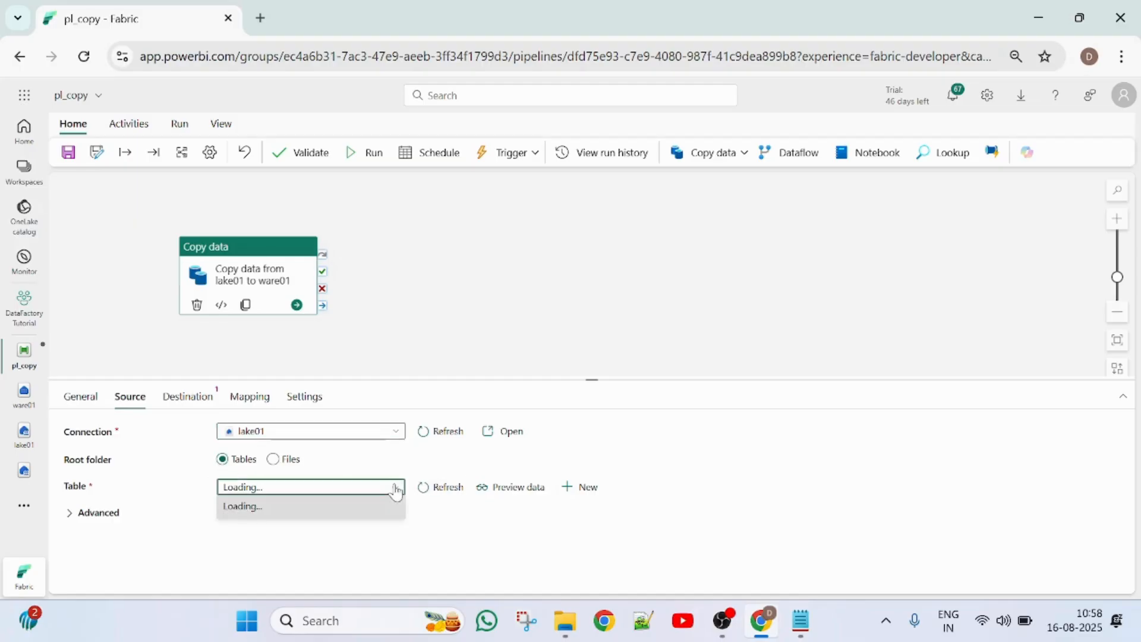
pyautogui.click(434, 492)
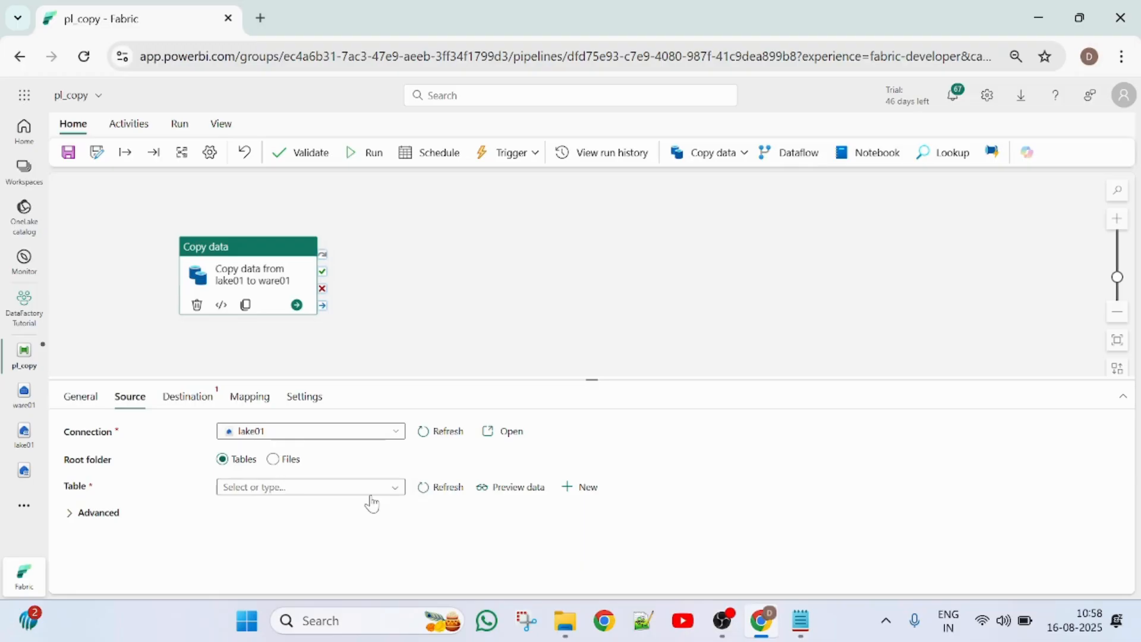
# Choose jc-202401-citibike-tripdata as the source table and expand the advanced source options
pyautogui.click(390, 487)
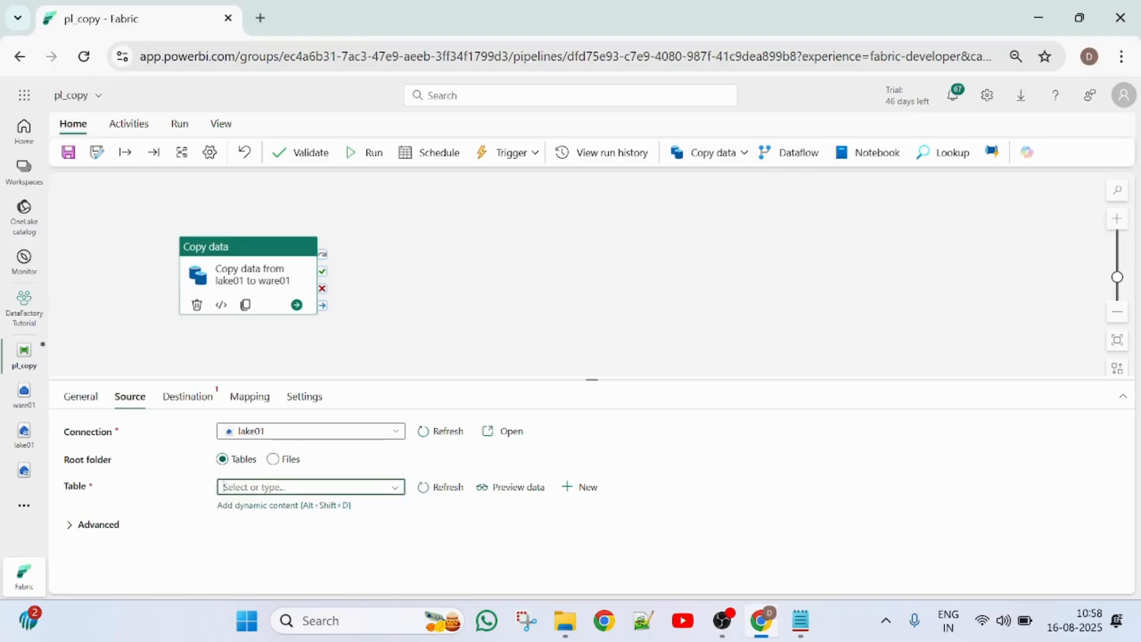
pyautogui.click(398, 494)
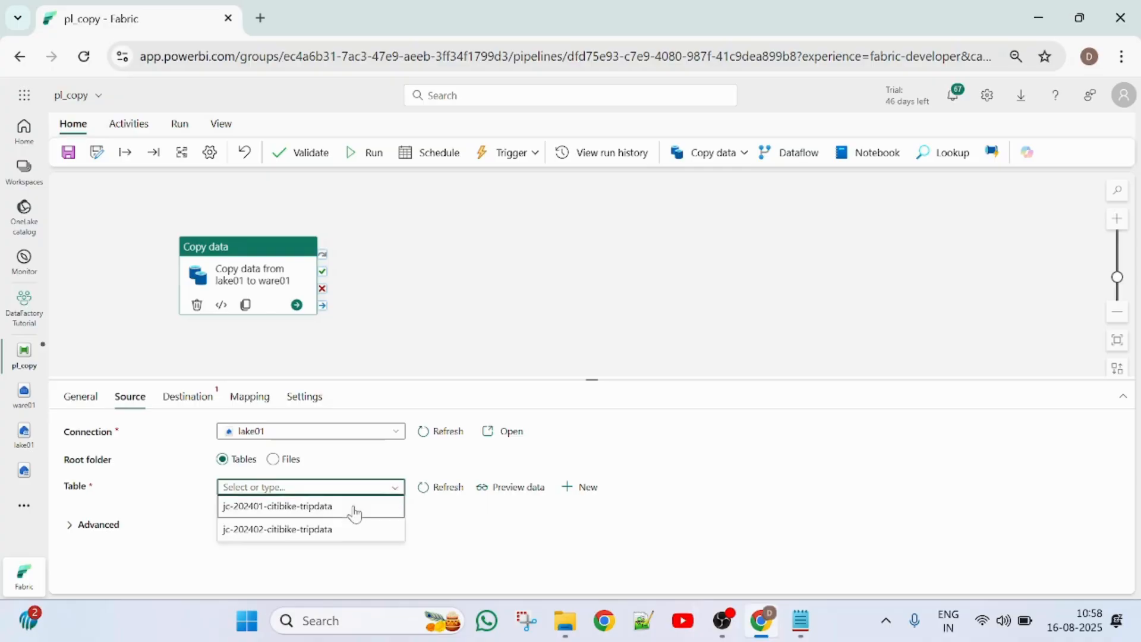
pyautogui.click(355, 510)
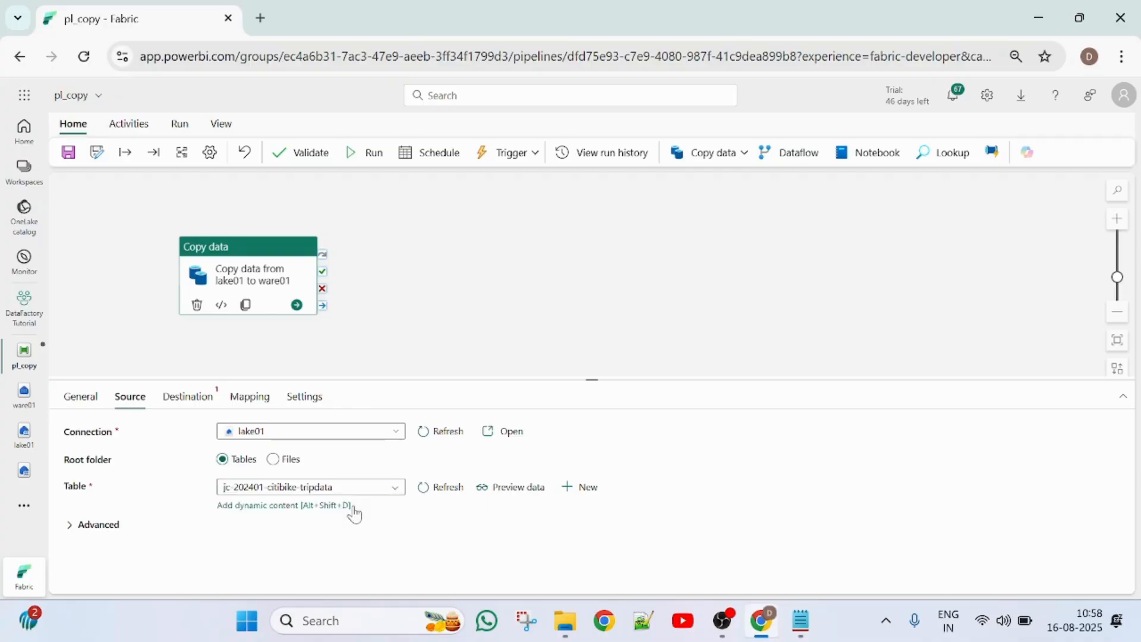
pyautogui.click(201, 405)
pyautogui.click(132, 400)
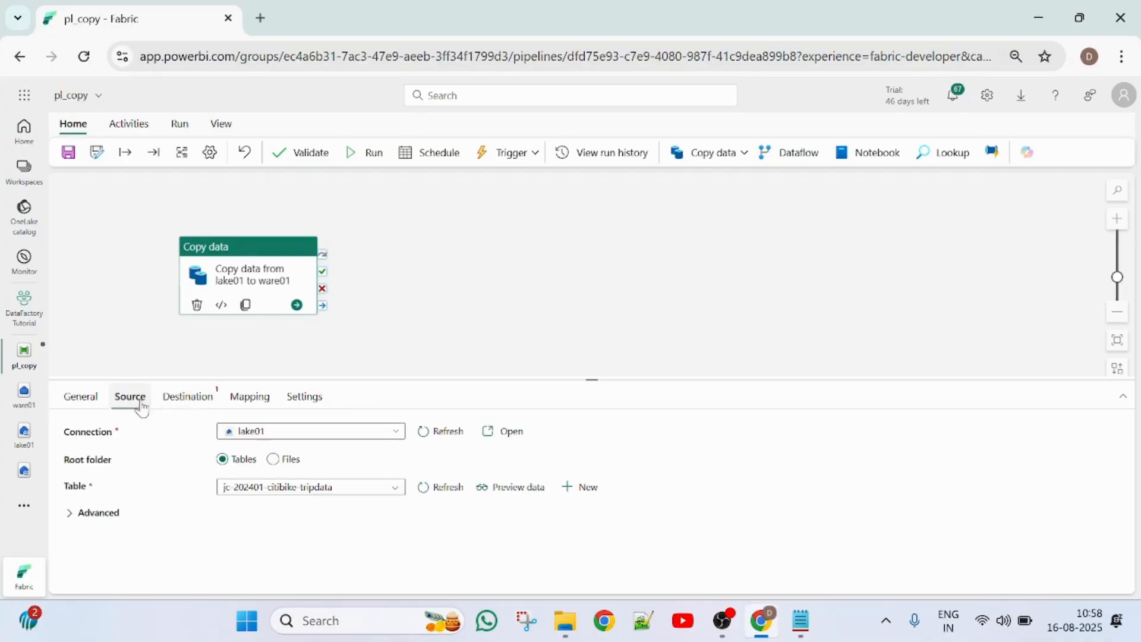
pyautogui.click(115, 518)
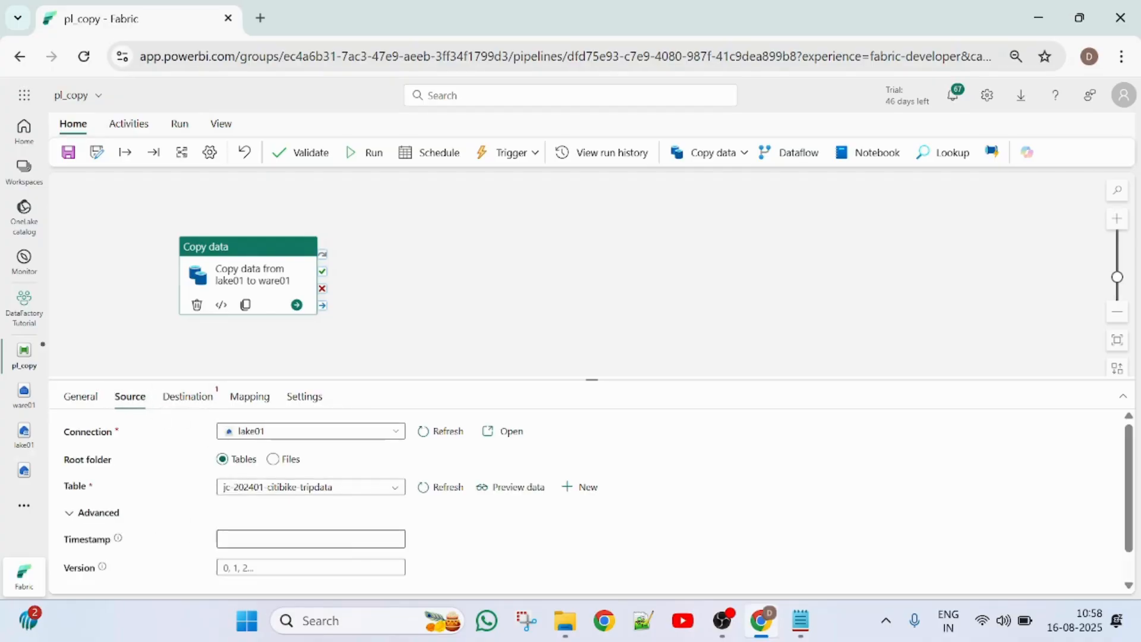
pyautogui.scroll(-1, 356, 551)
pyautogui.scroll(1, 359, 556)
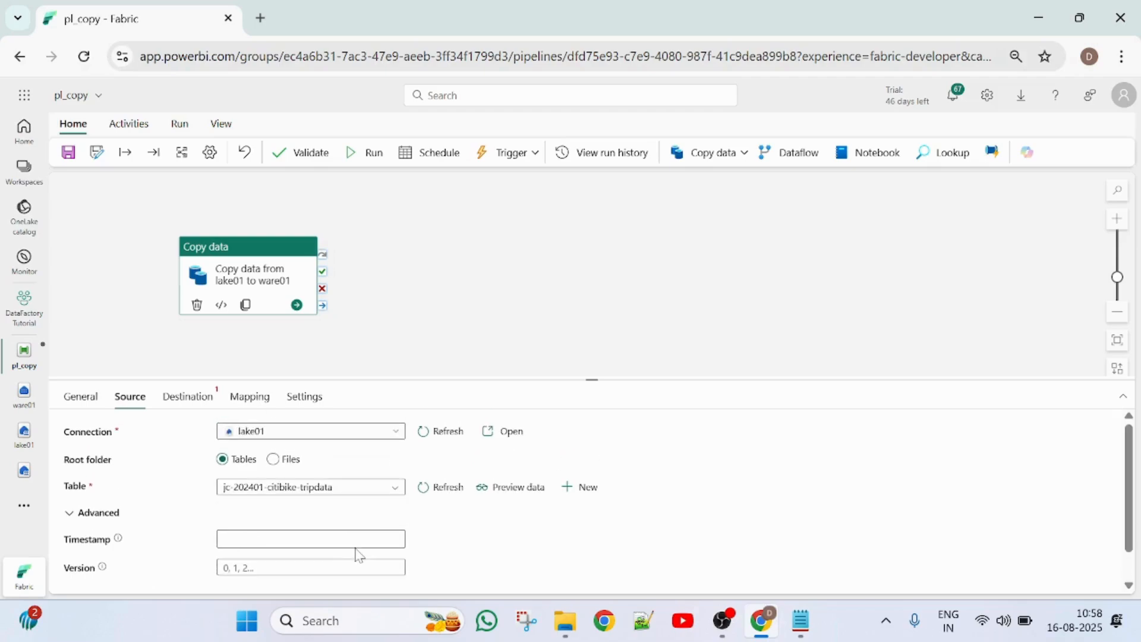
# Set the copy destination to the ware01 warehouse, auto-creating a table named bikedata01
pyautogui.click(198, 401)
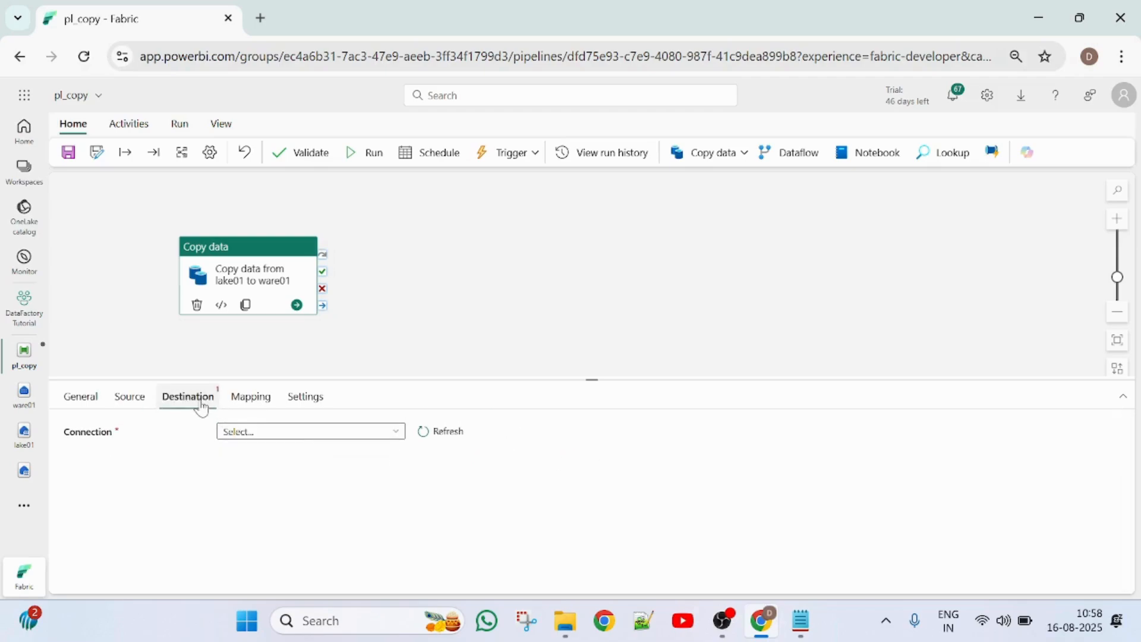
pyautogui.click(252, 433)
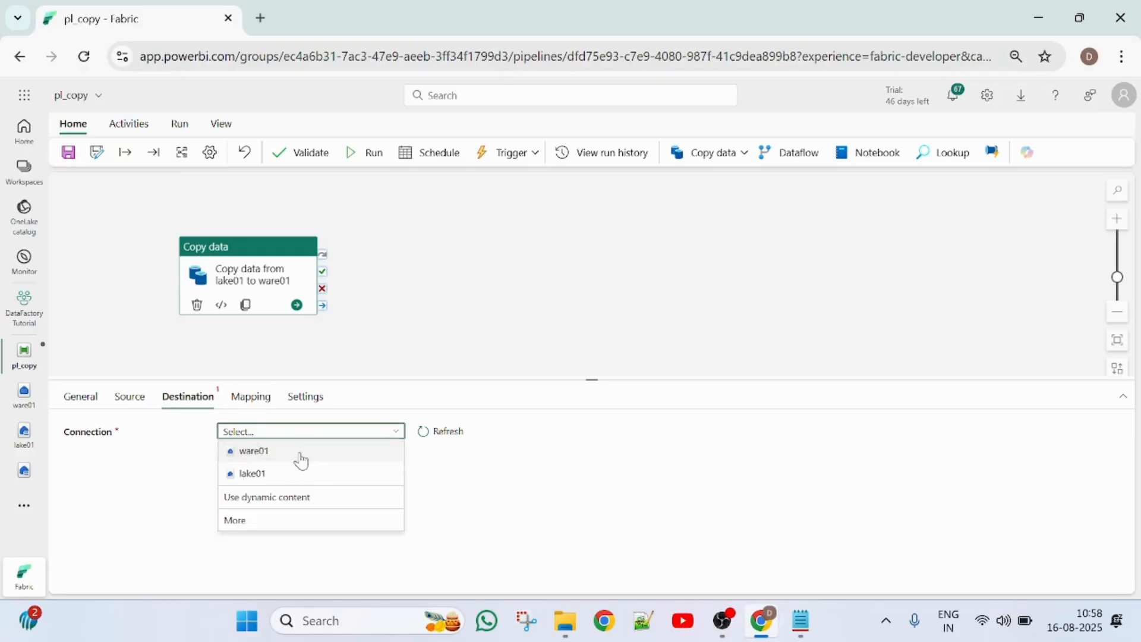
pyautogui.click(283, 459)
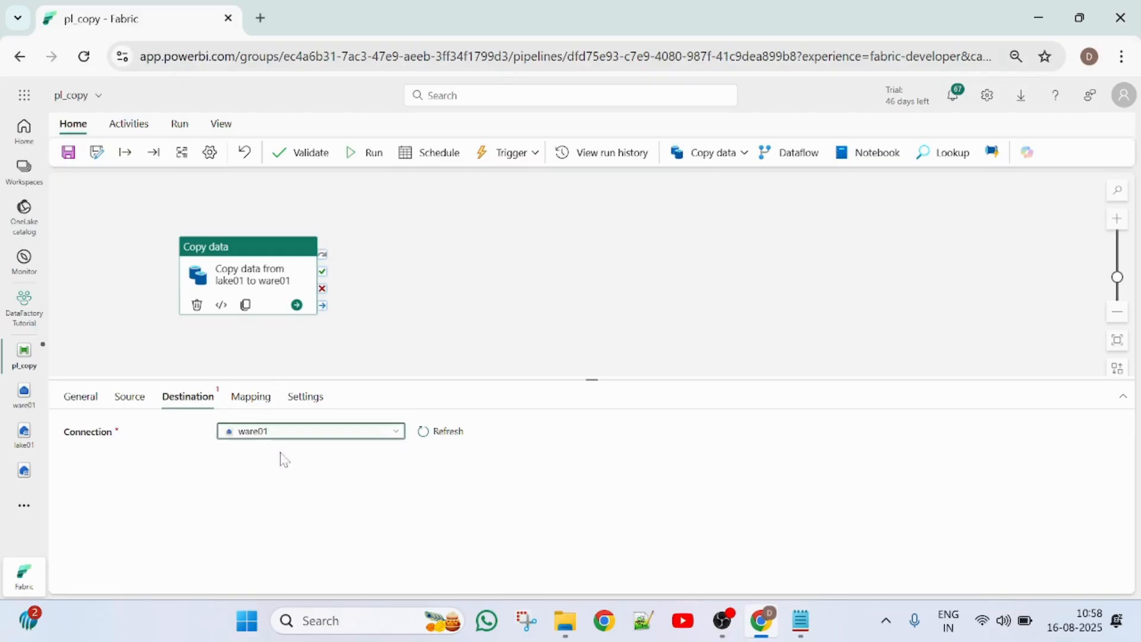
pyautogui.click(306, 491)
pyautogui.click(298, 459)
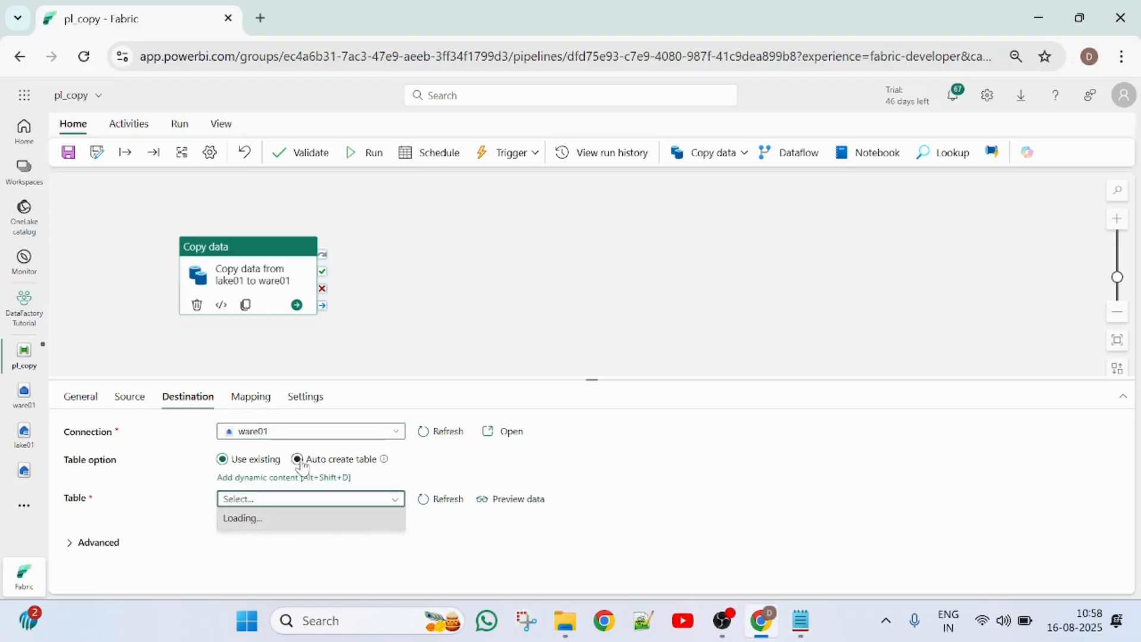
pyautogui.click(467, 499)
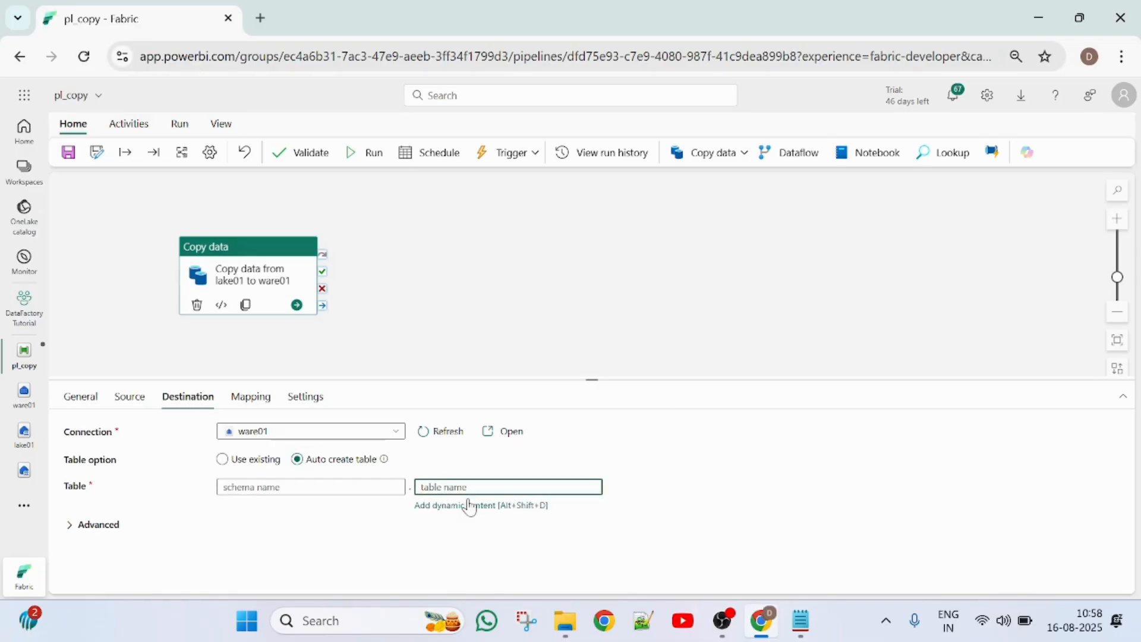
pyautogui.write('c')
pyautogui.press('BackSpace')
pyautogui.write('bikedata01')
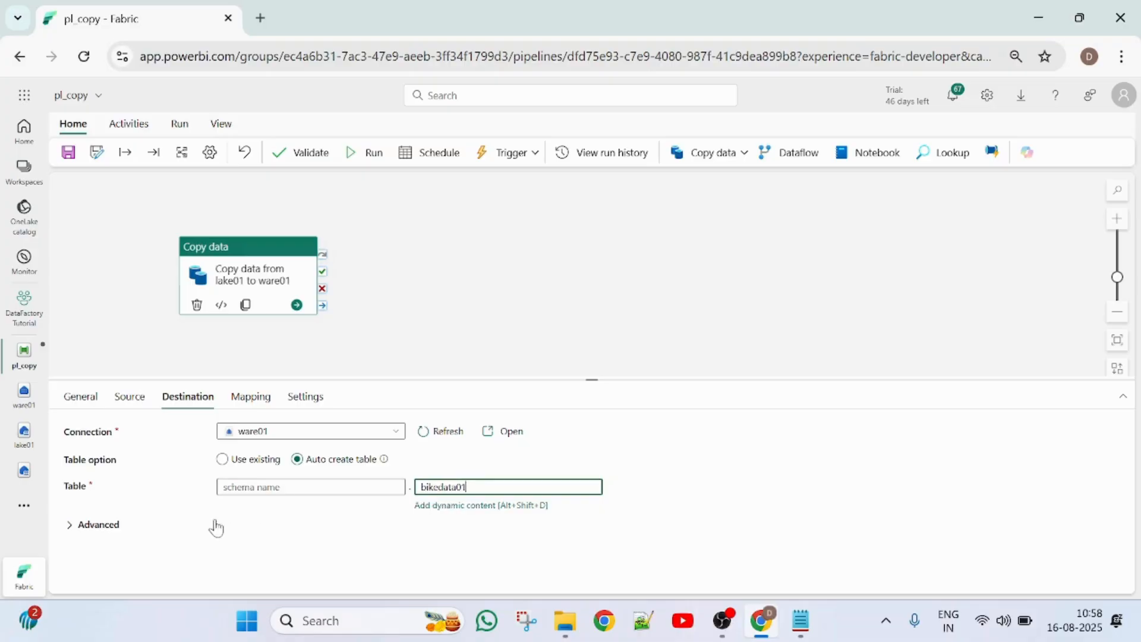
pyautogui.click(86, 522)
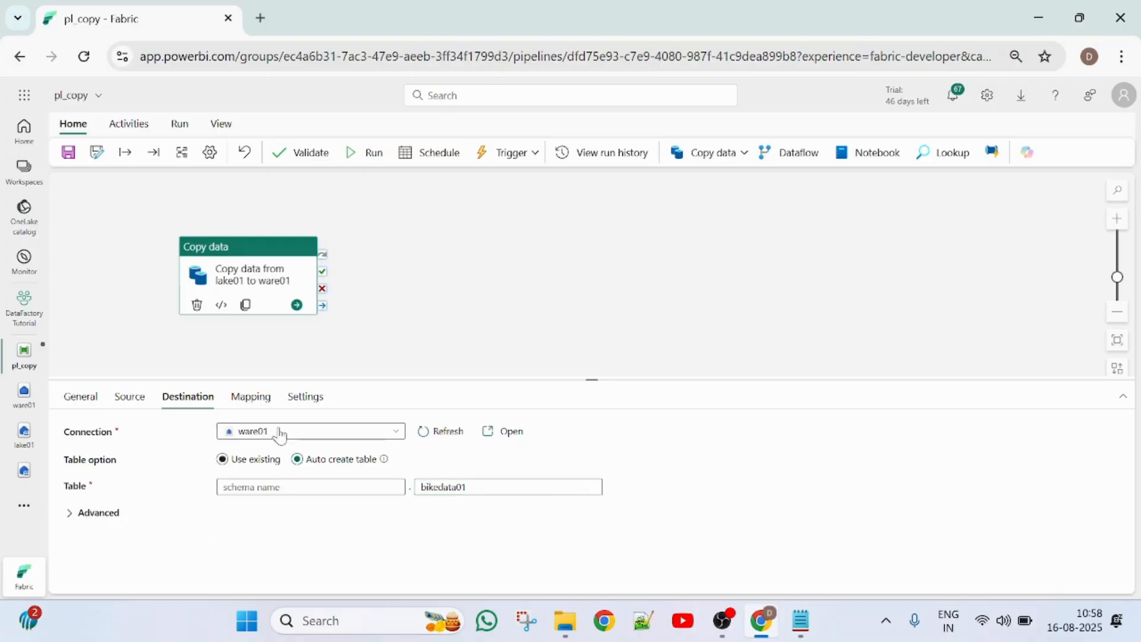
# Validate the pl_copy pipeline, save and run it, and show the run's output
pyautogui.click(309, 155)
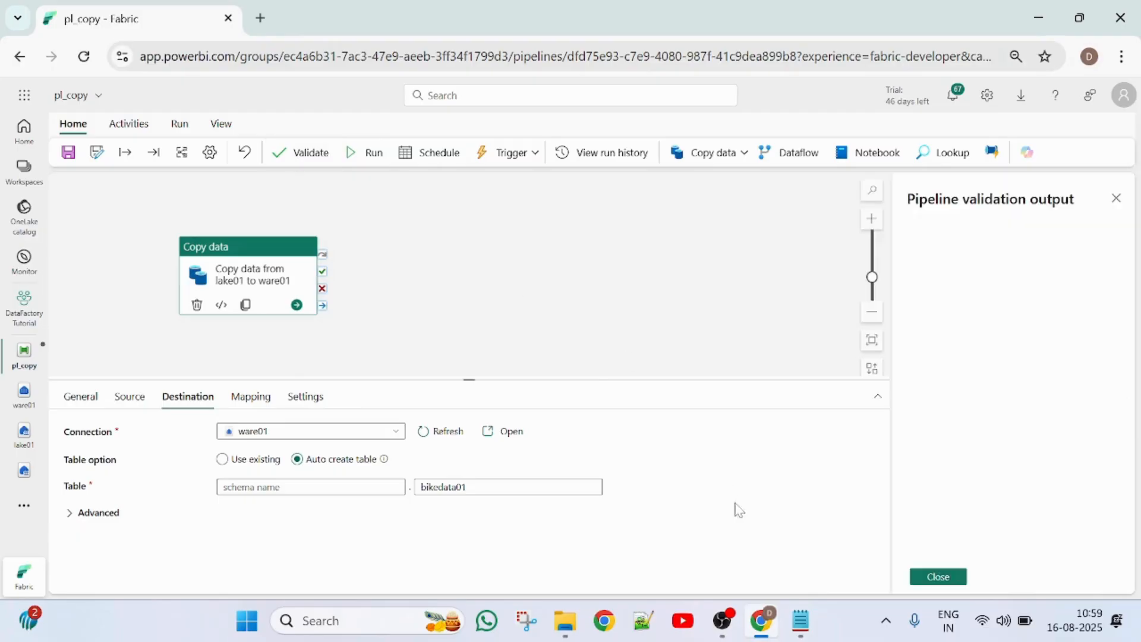
pyautogui.click(938, 577)
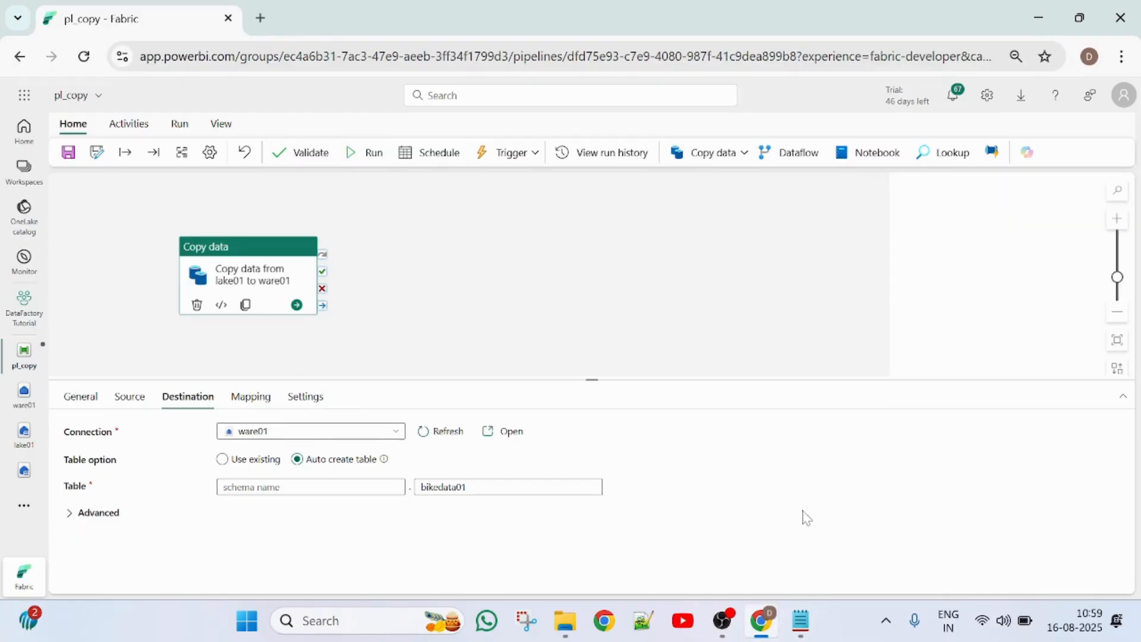
pyautogui.click(355, 155)
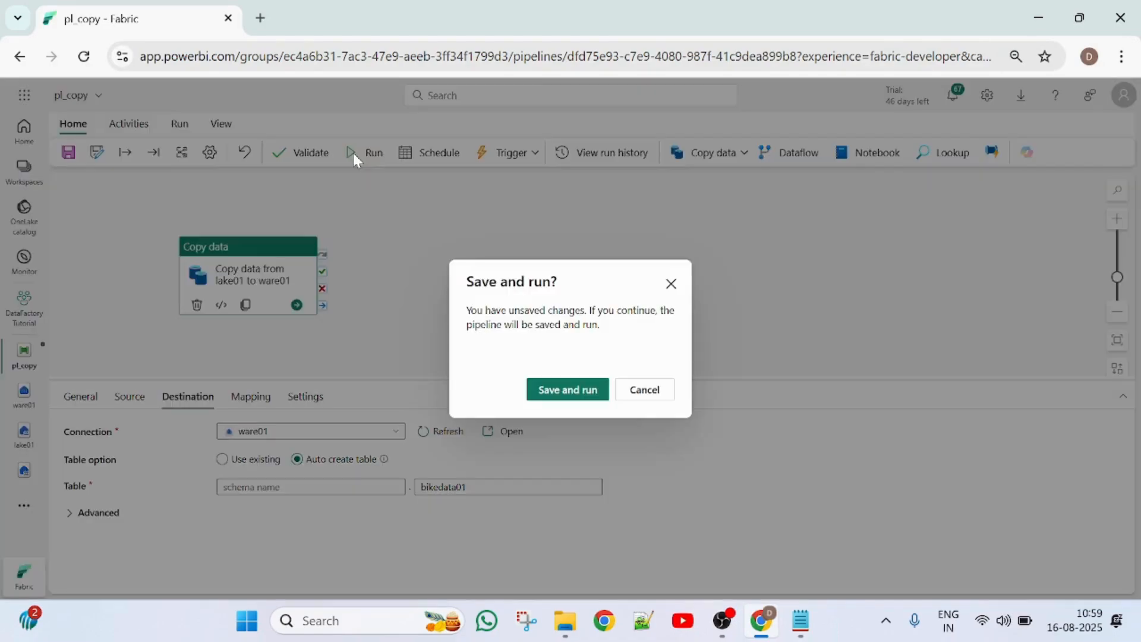
pyautogui.click(575, 392)
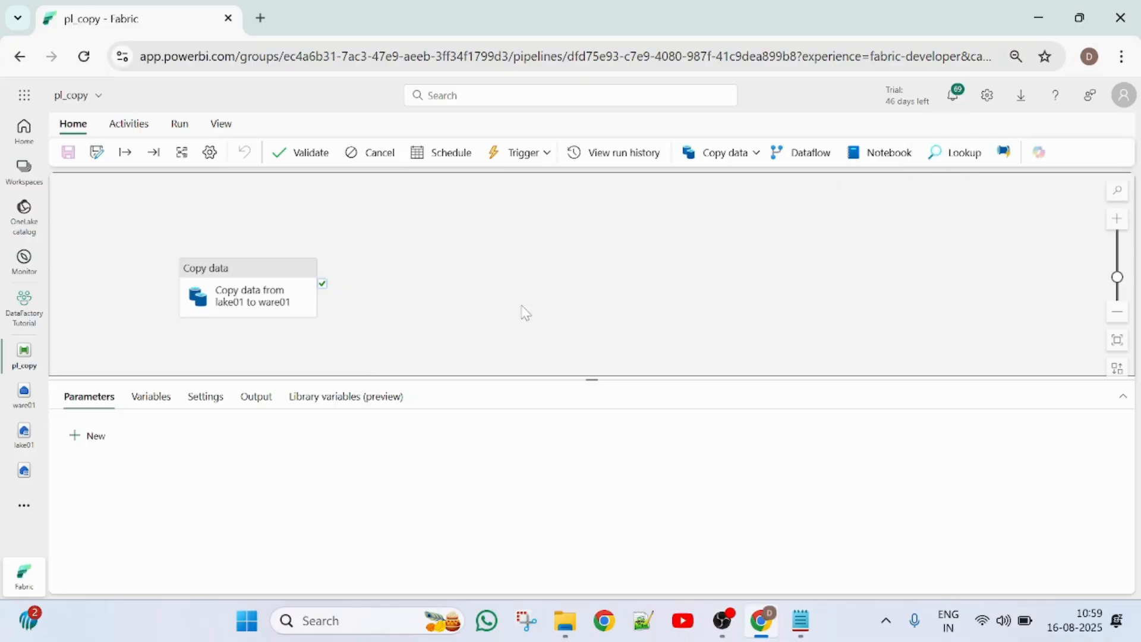
pyautogui.click(261, 398)
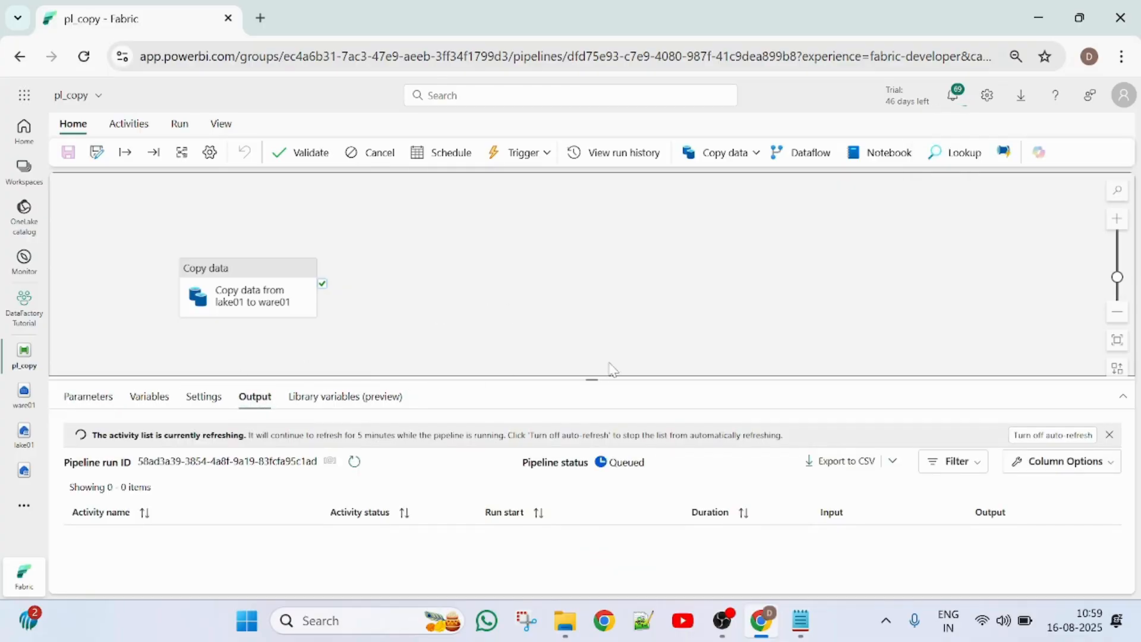
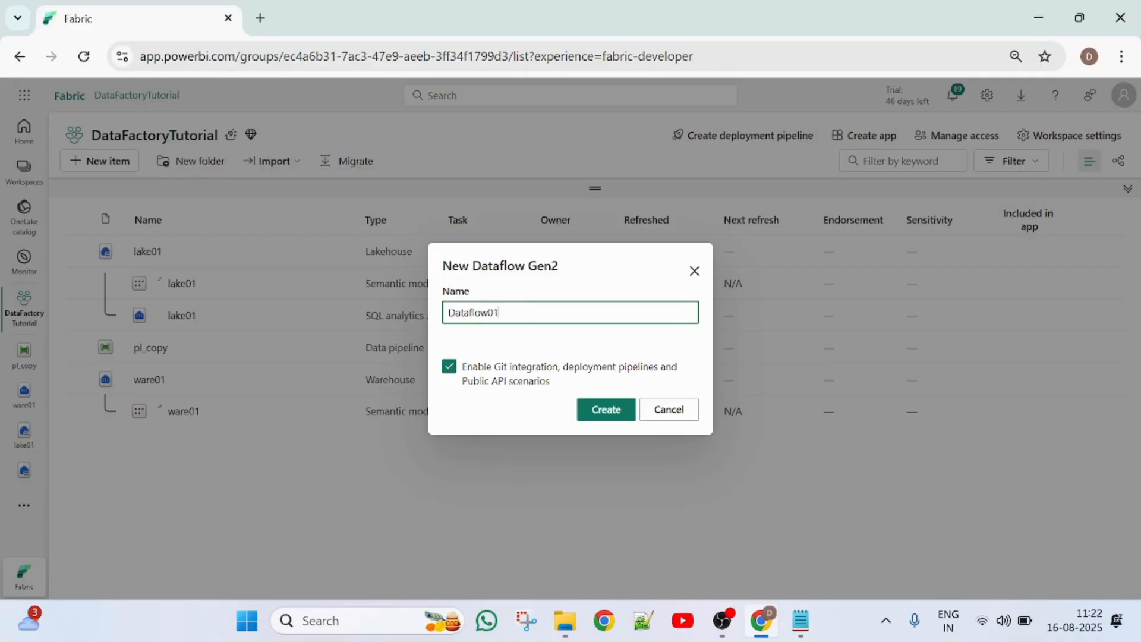
# Create the Dataflow01 dataflow and try to get data from the recently used lake01 lakehouse
pyautogui.click(598, 421)
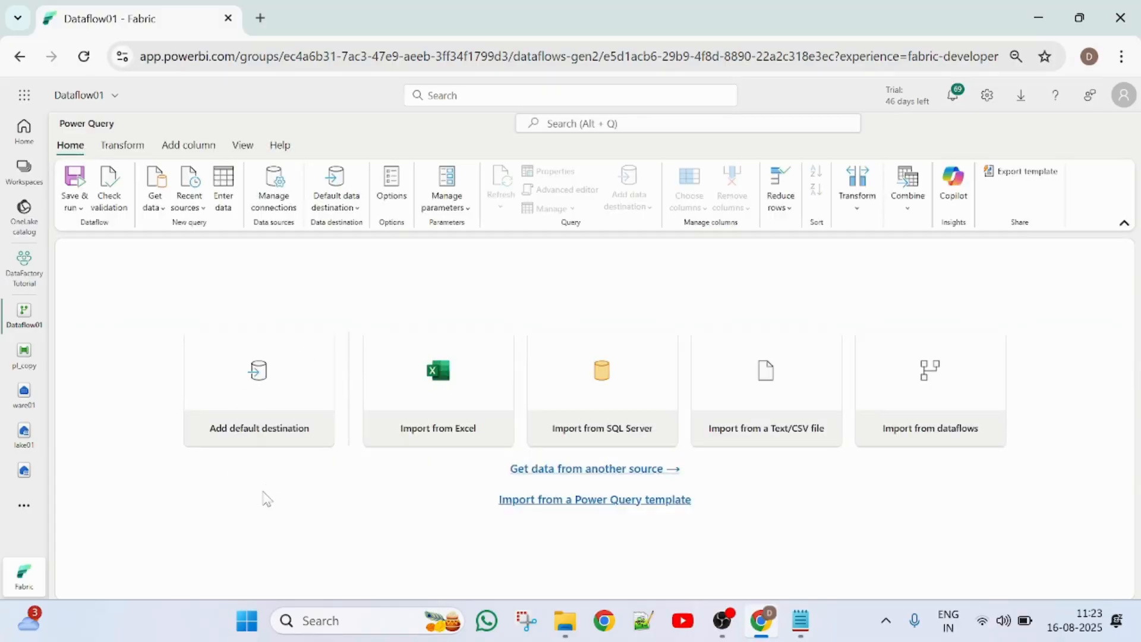
pyautogui.click(155, 207)
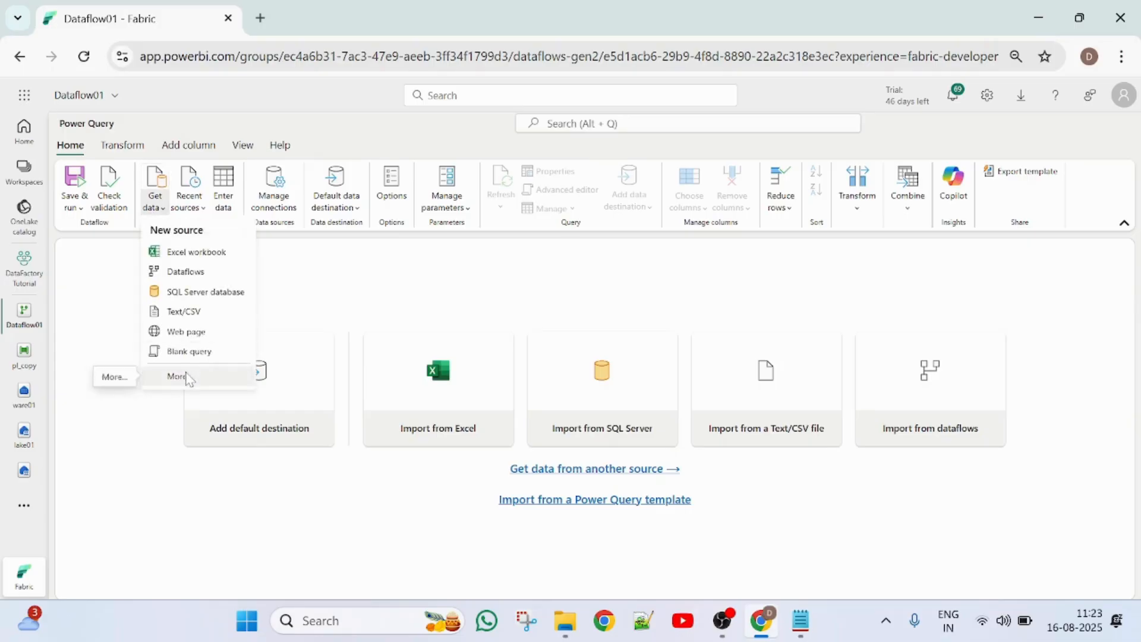
pyautogui.click(189, 377)
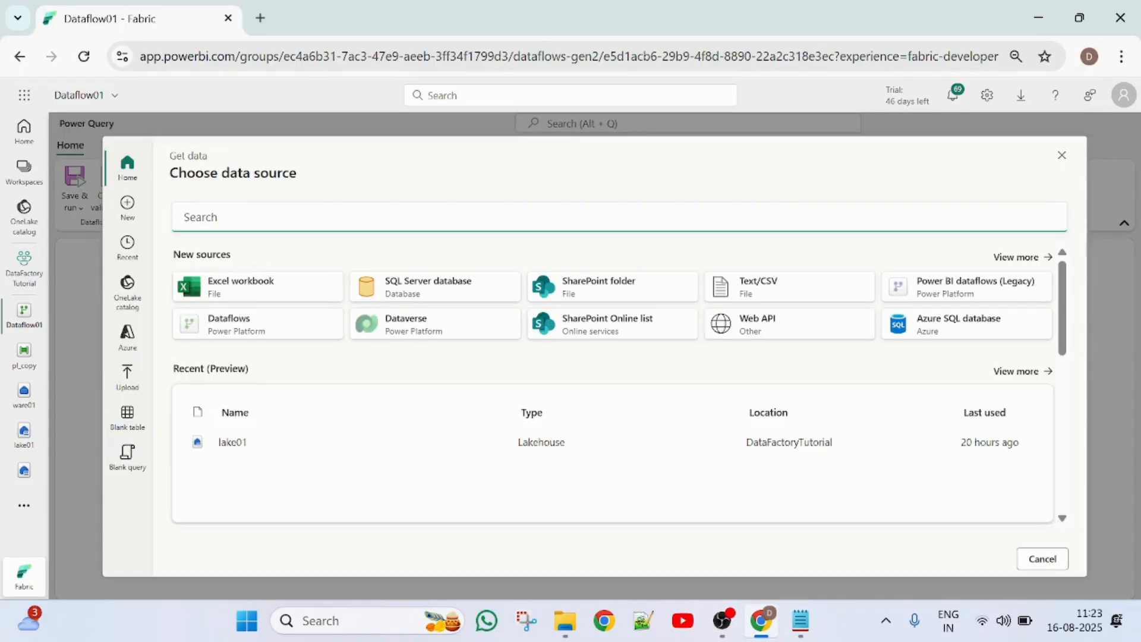
pyautogui.click(234, 446)
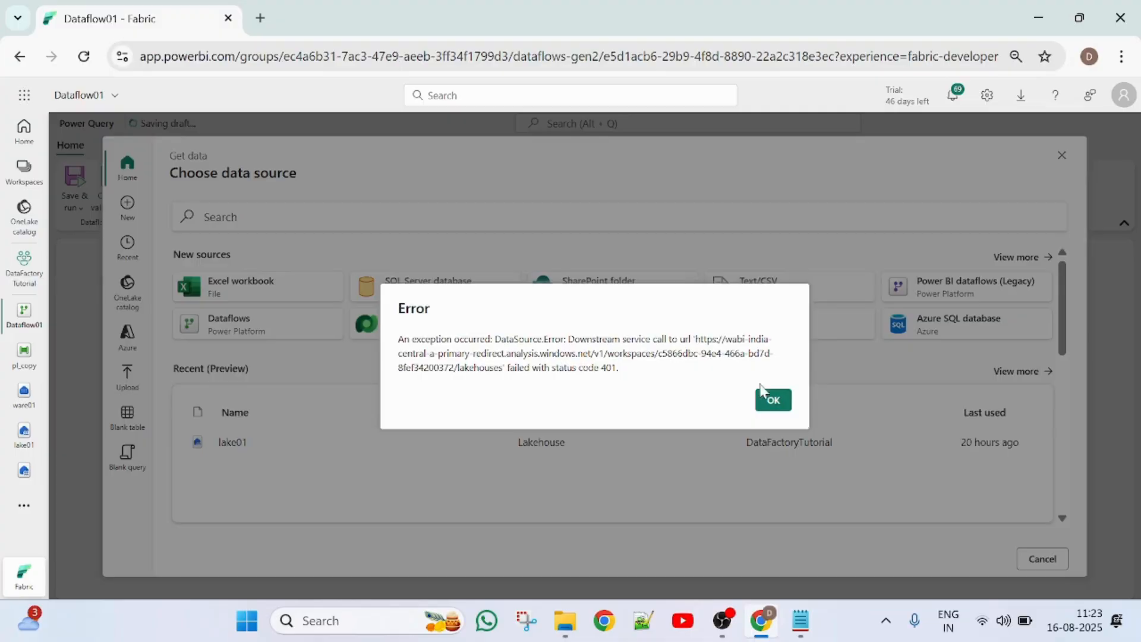
pyautogui.click(771, 402)
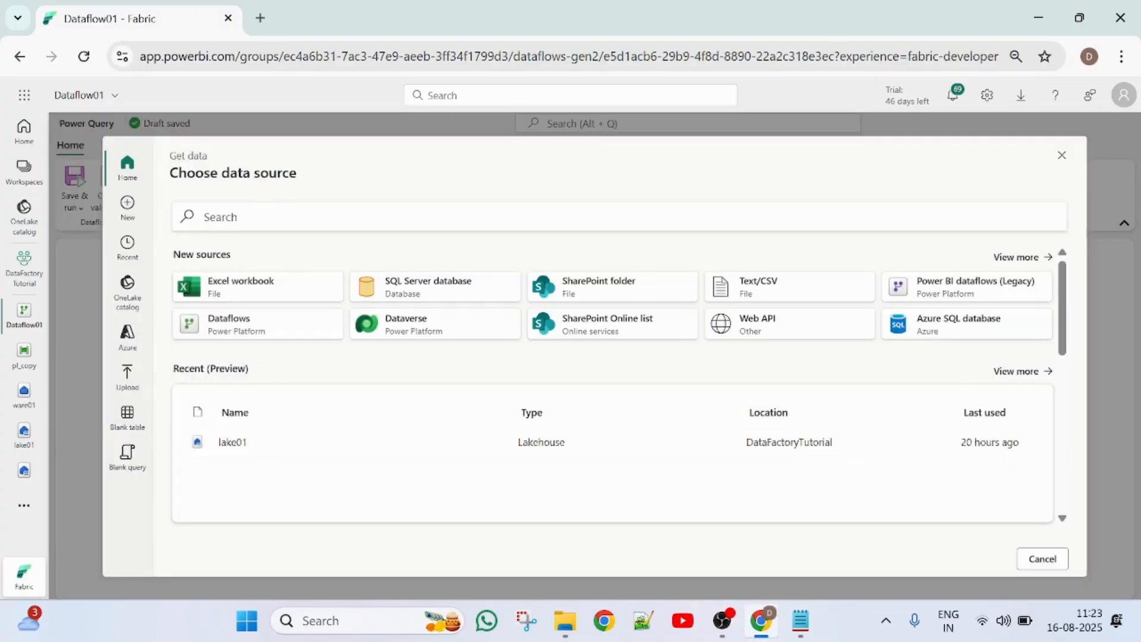
# Search the data sources for lakehouse and connect to the Microsoft Fabric Lakehouse source with the offered connection settings
pyautogui.click(221, 217)
pyautogui.write('lake')
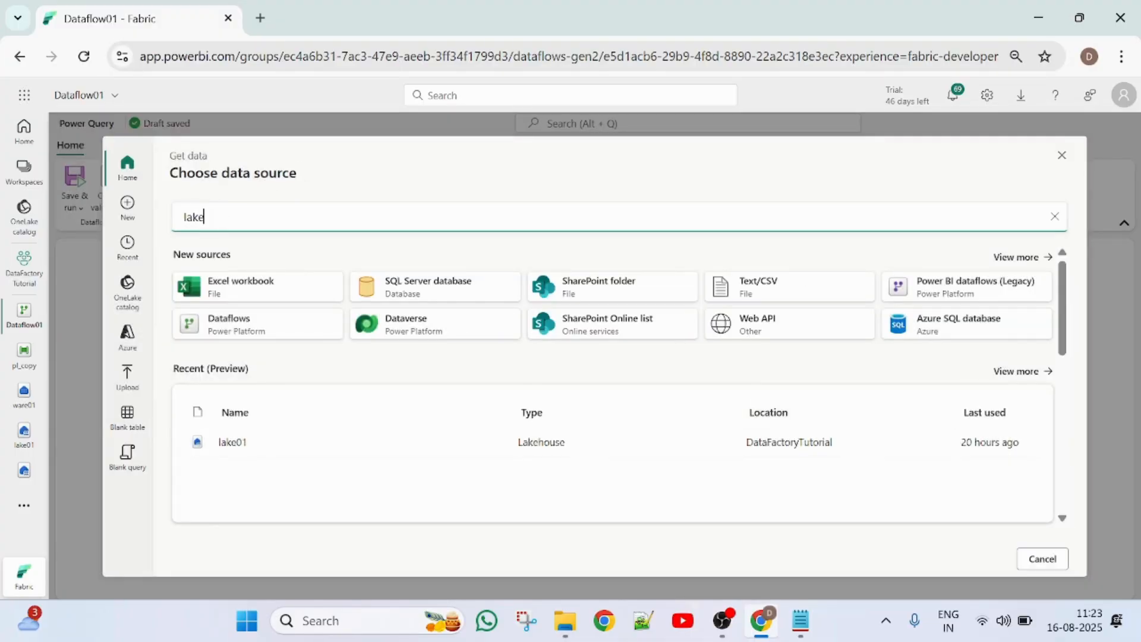
pyautogui.write('house')
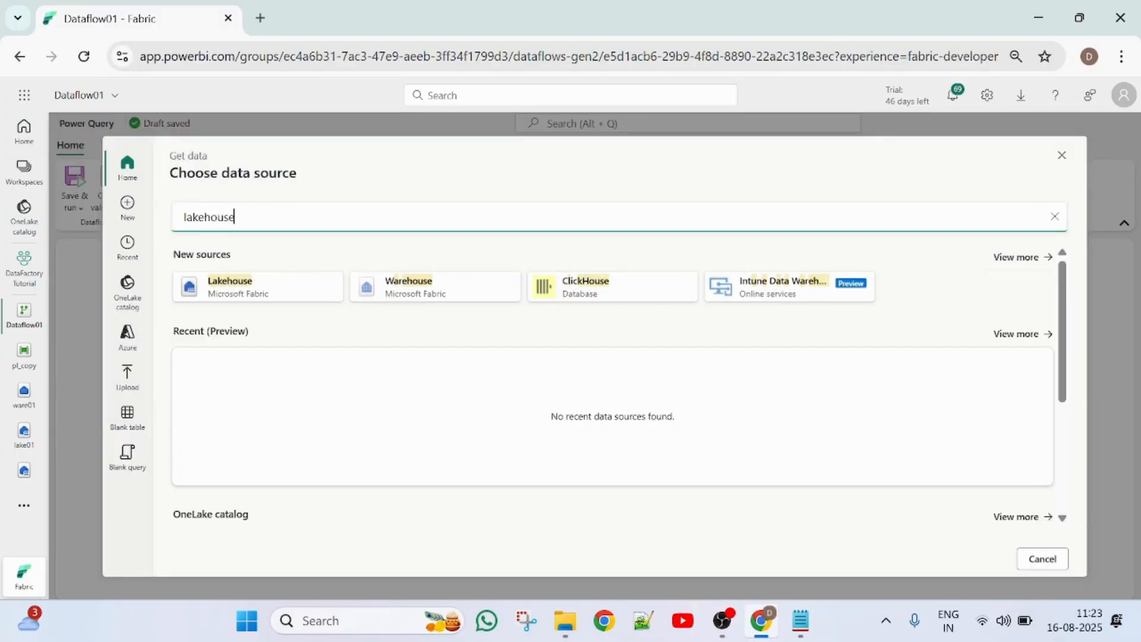
pyautogui.click(242, 287)
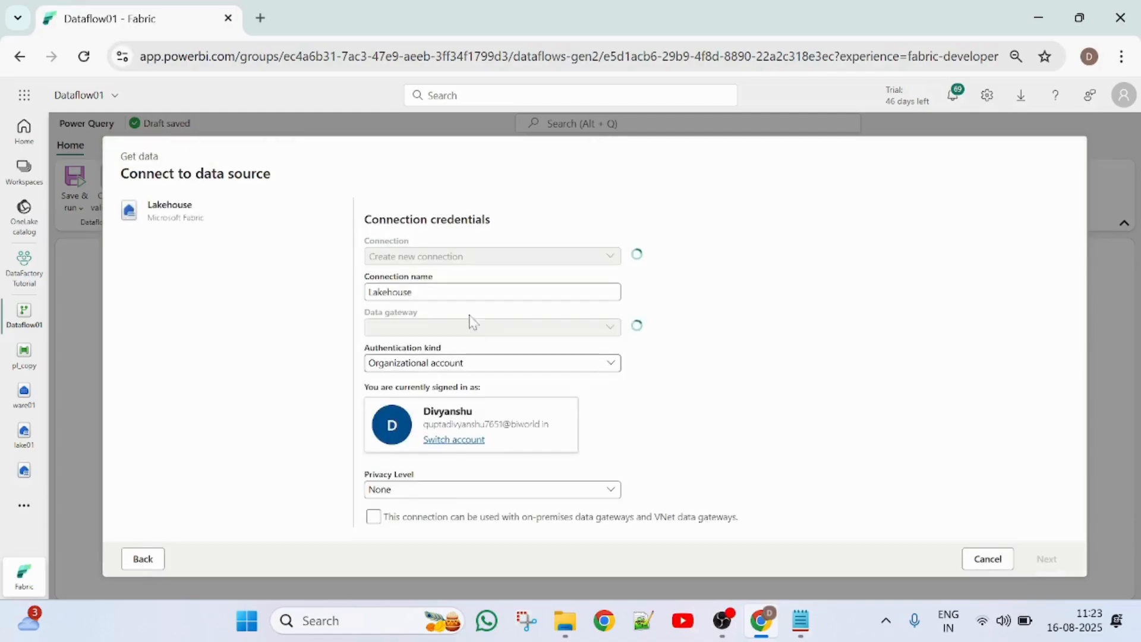
pyautogui.click(1040, 558)
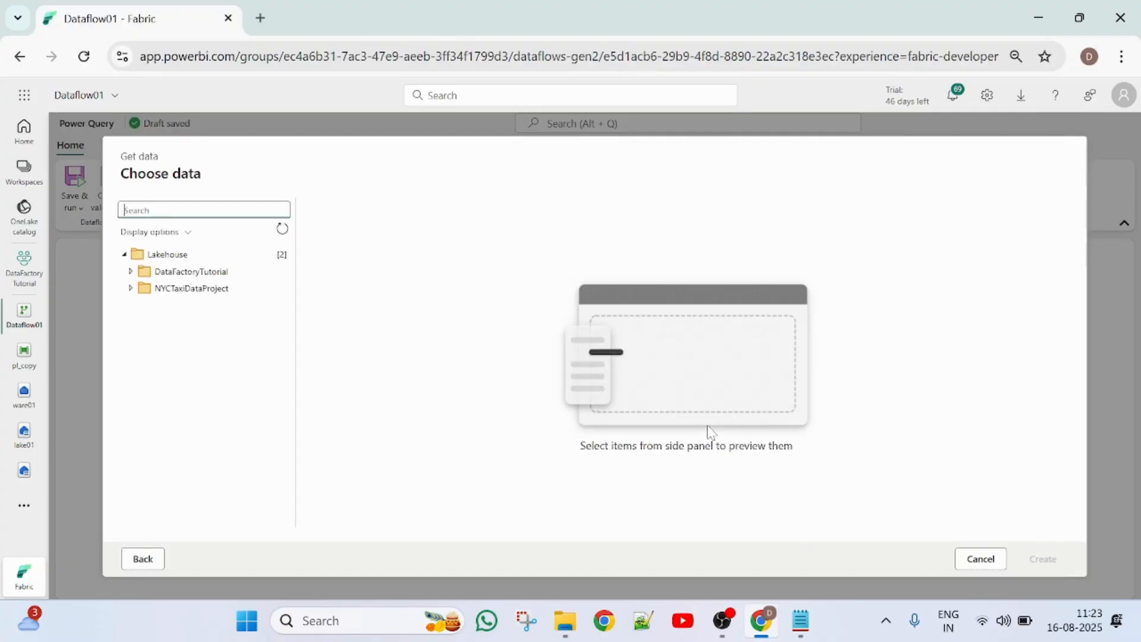
# Load the jc-202401-citibike-tripdata and jc-202402-citibike-tripdata tables from lake01 in DataFactoryTutorial as queries
pyautogui.click(130, 272)
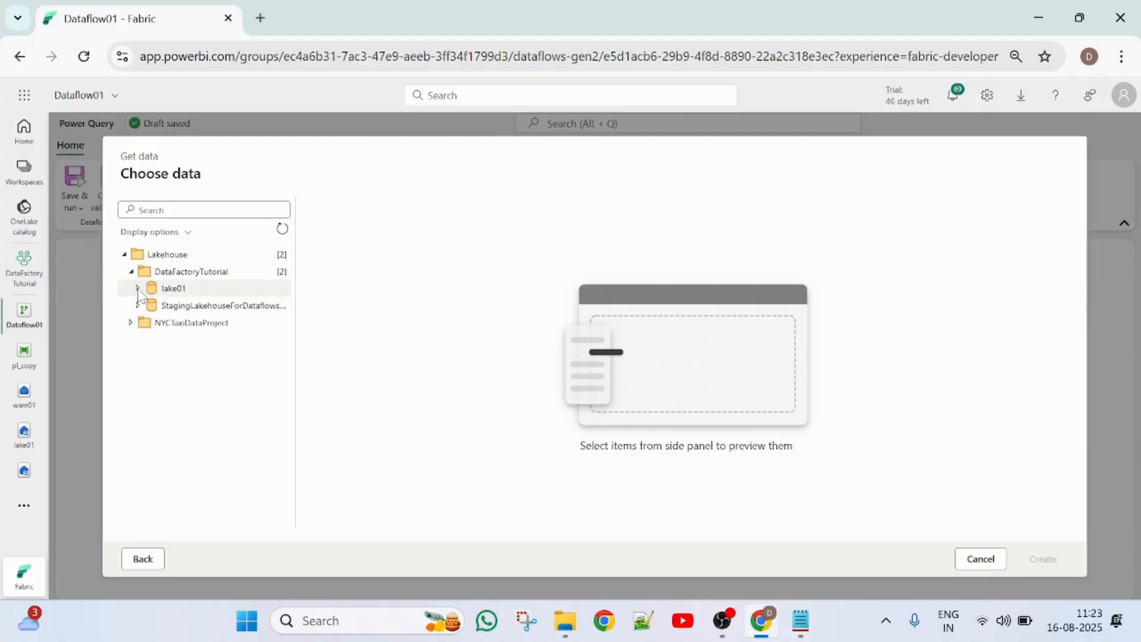
pyautogui.click(138, 289)
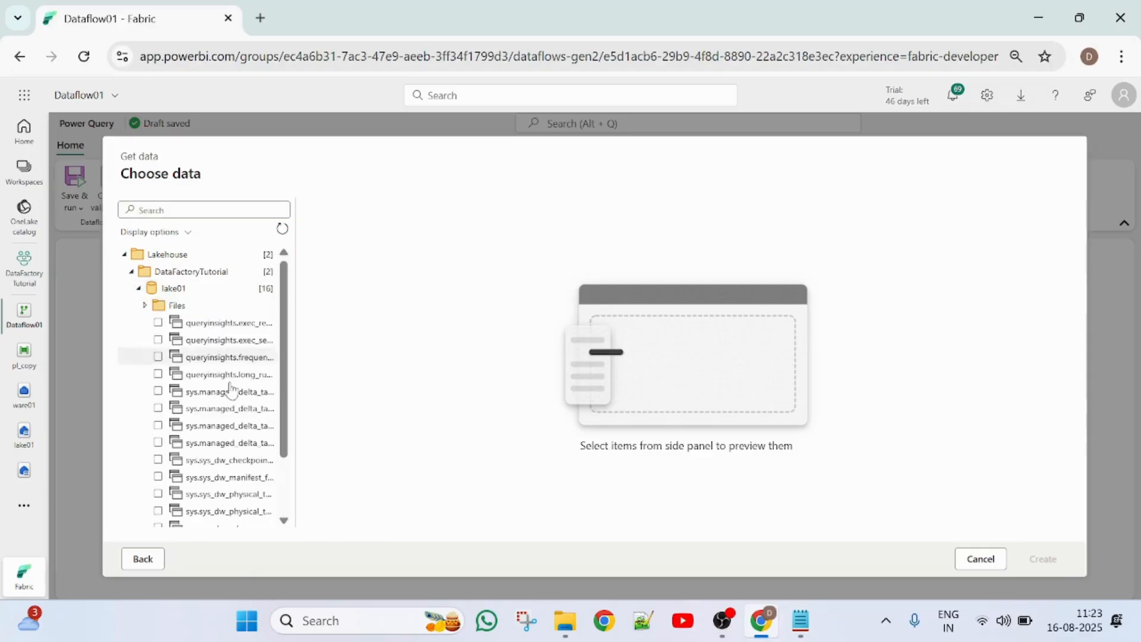
pyautogui.scroll(-5, 202, 410)
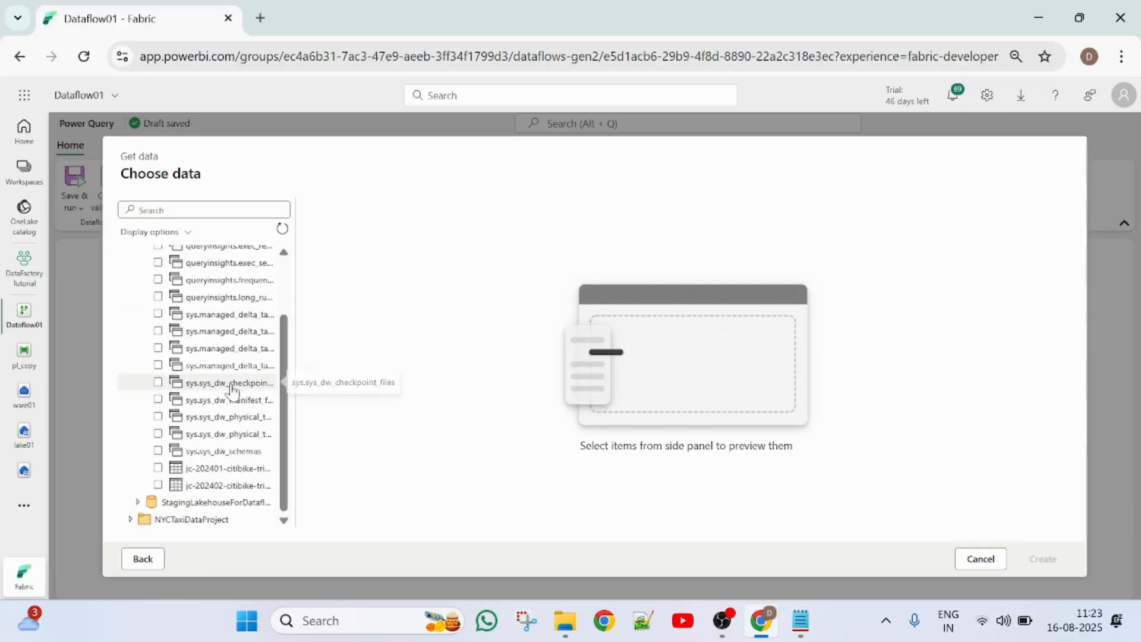
pyautogui.click(158, 469)
pyautogui.click(158, 488)
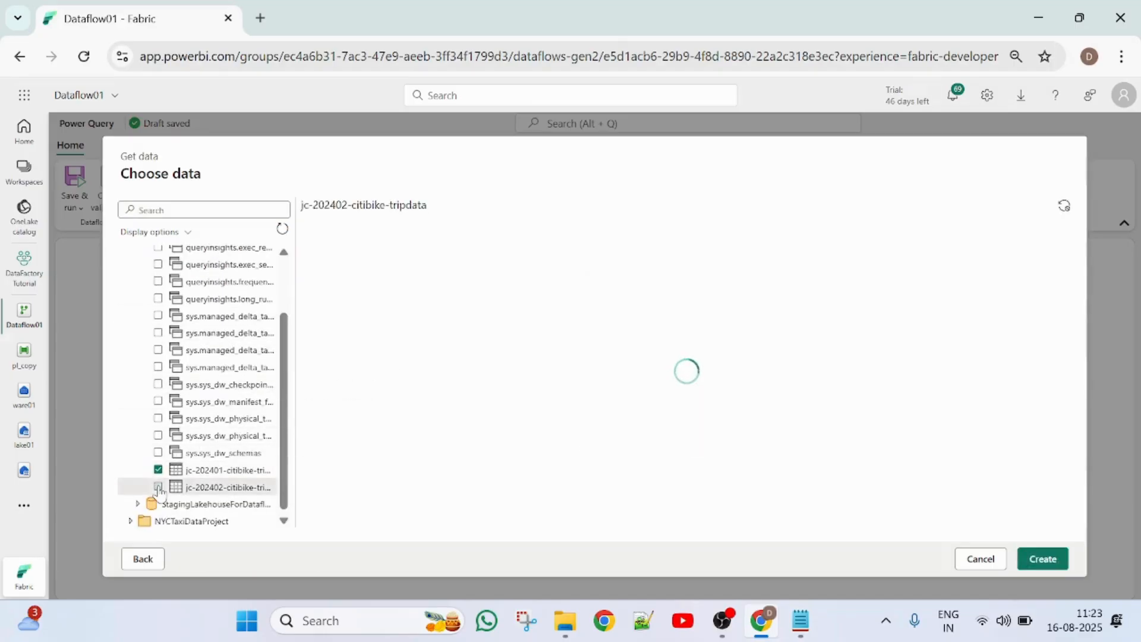
pyautogui.click(1050, 557)
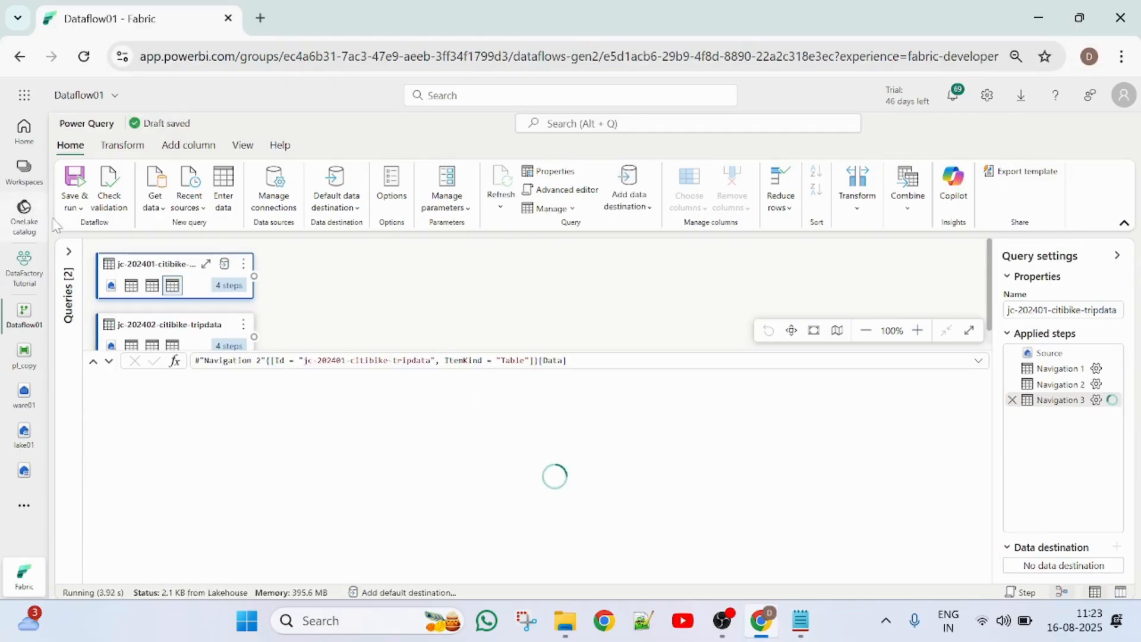
# Expand the queries list and remove the columns start_lat through member_casual from the jc-202401-citibike-tripdata query
pyautogui.click(69, 253)
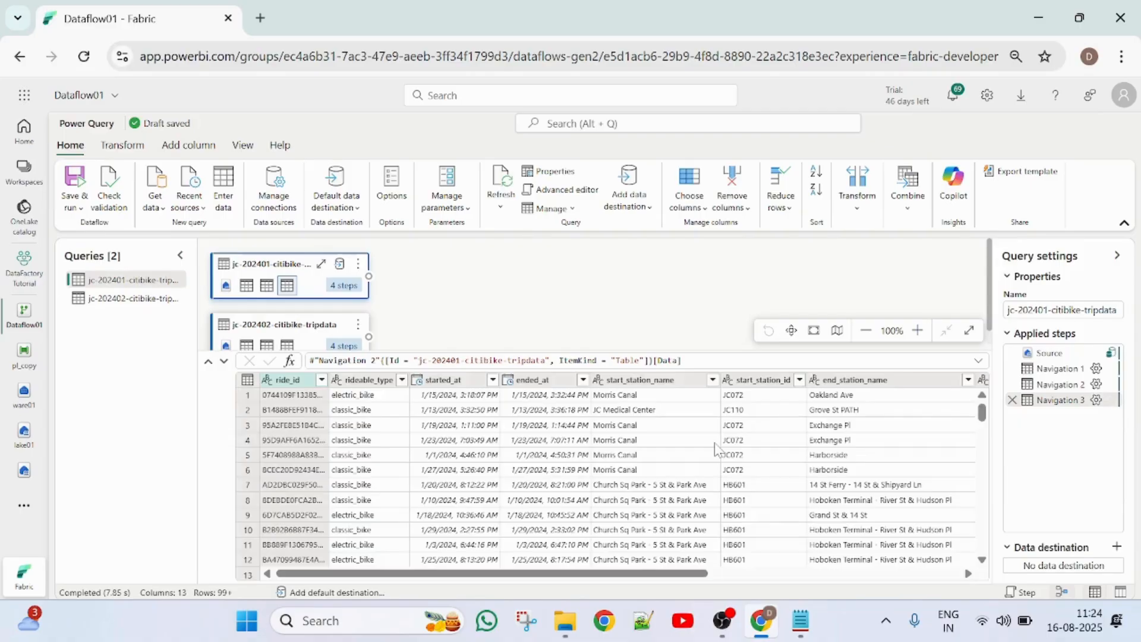
pyautogui.hscroll(5, 716, 450)
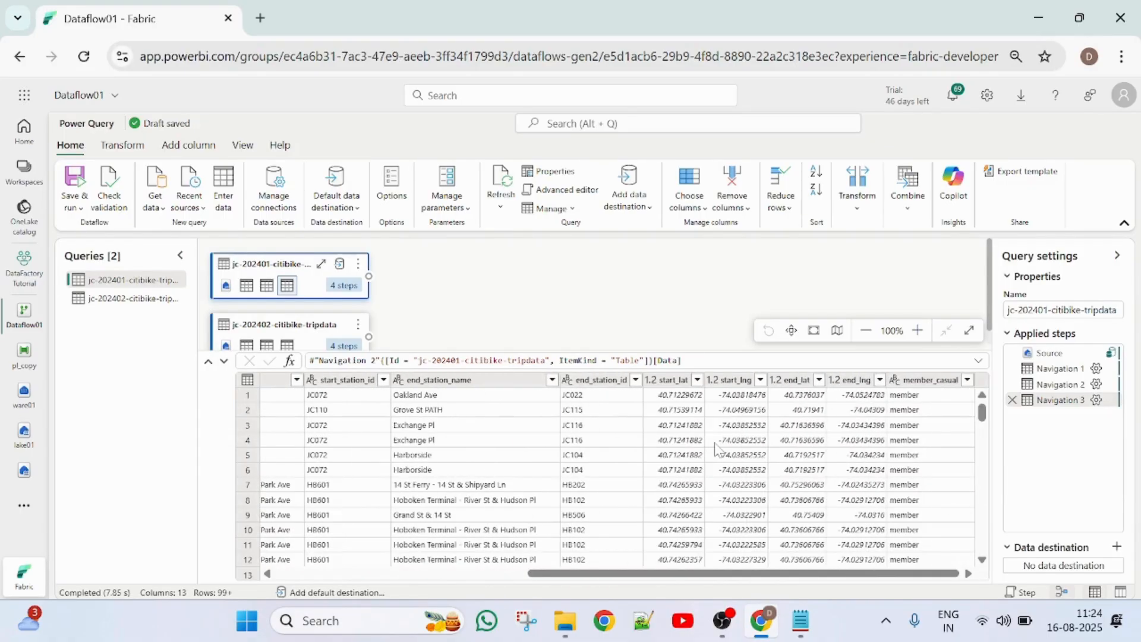
pyautogui.click(680, 381)
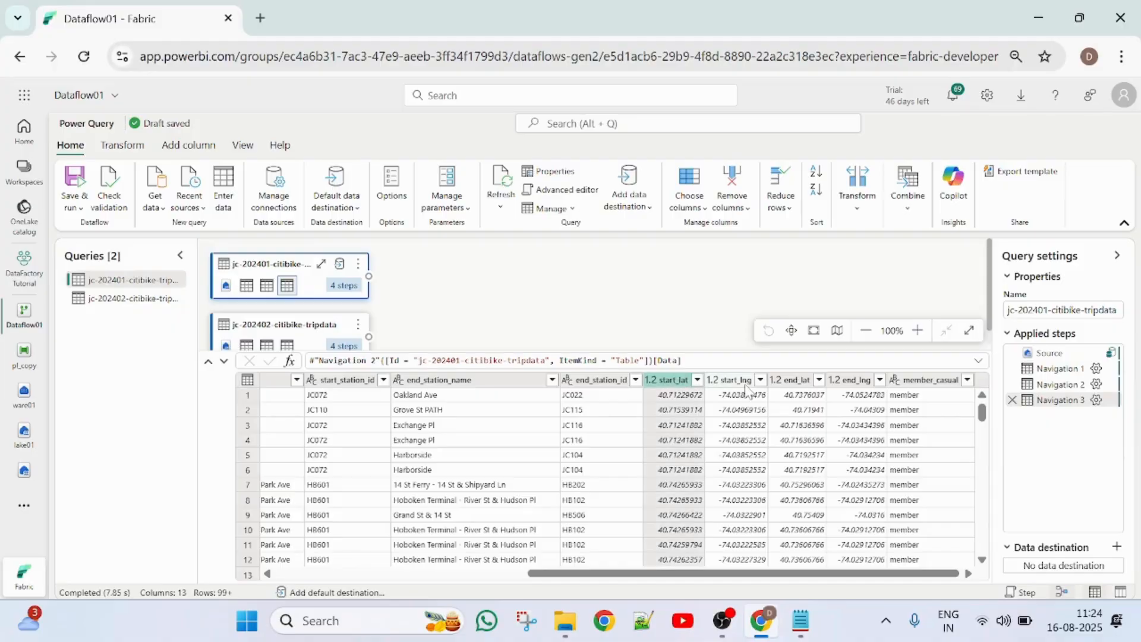
pyautogui.keyDown('shift'); pyautogui.click(934, 383); pyautogui.keyUp('shift')
pyautogui.rightClick(934, 388)
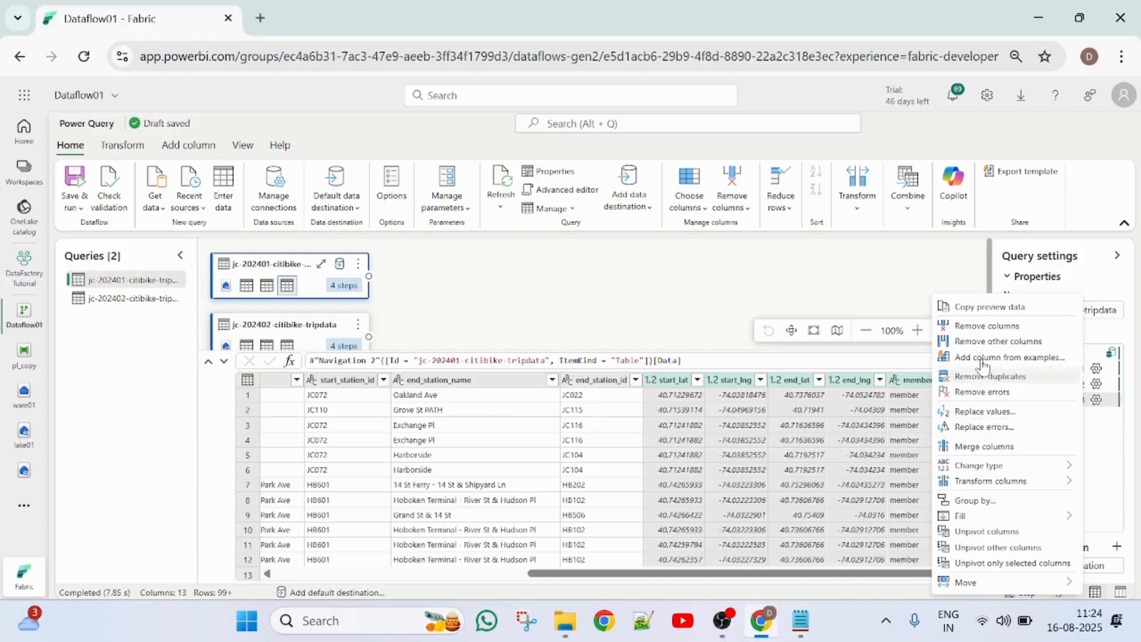
pyautogui.click(985, 327)
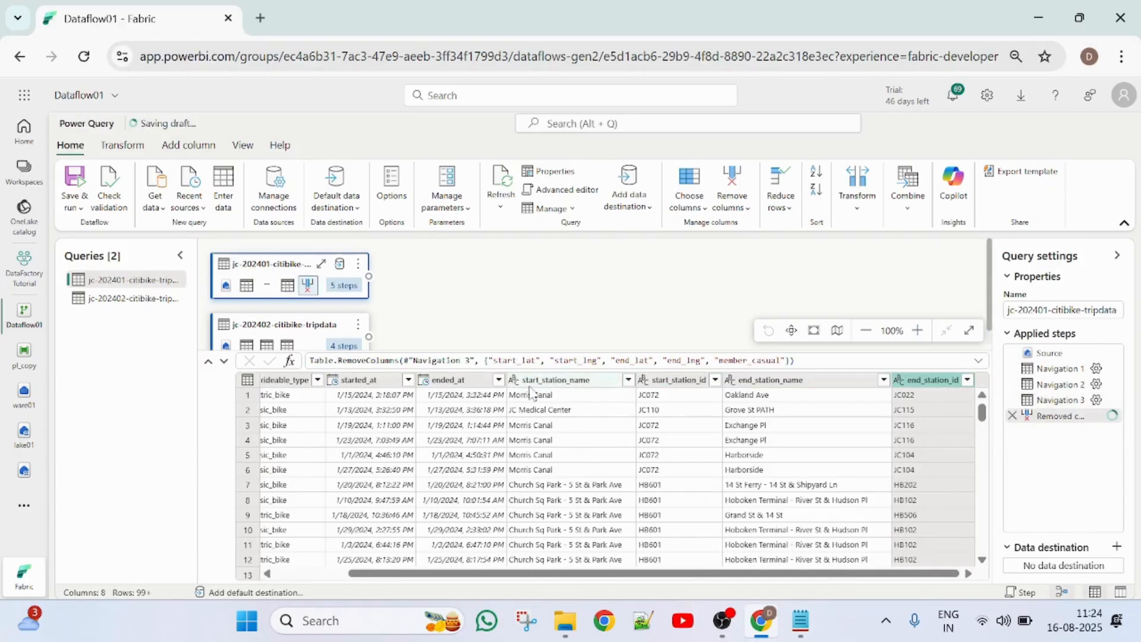
# Remove the columns start_lat through member_casual from the jc-202402-citibike-tripdata query
pyautogui.click(122, 299)
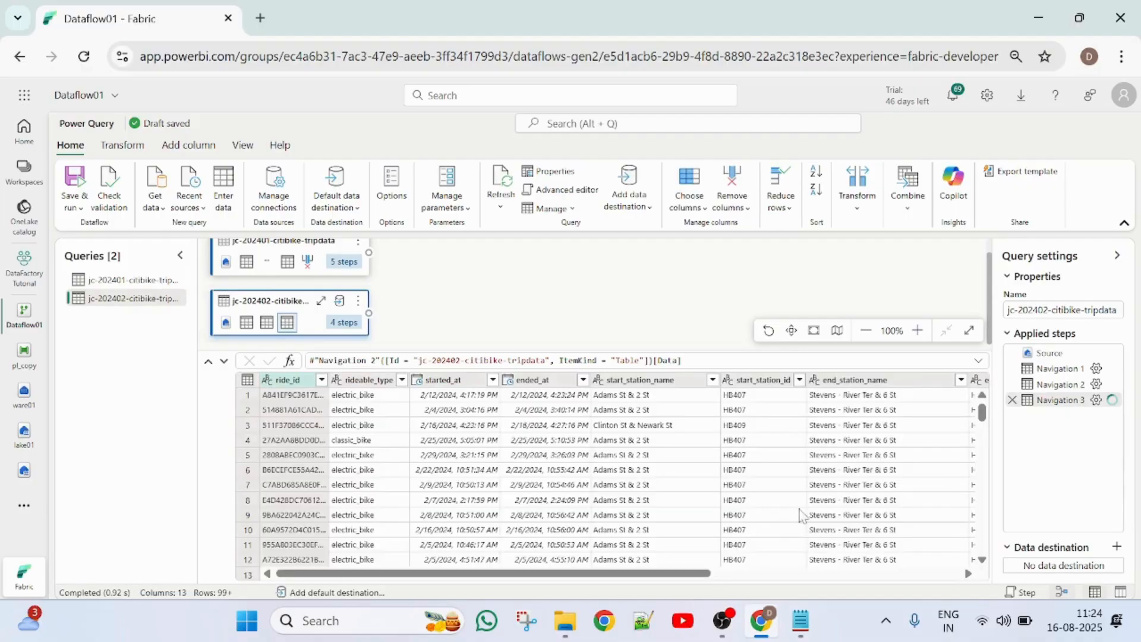
pyautogui.hscroll(7, 842, 512)
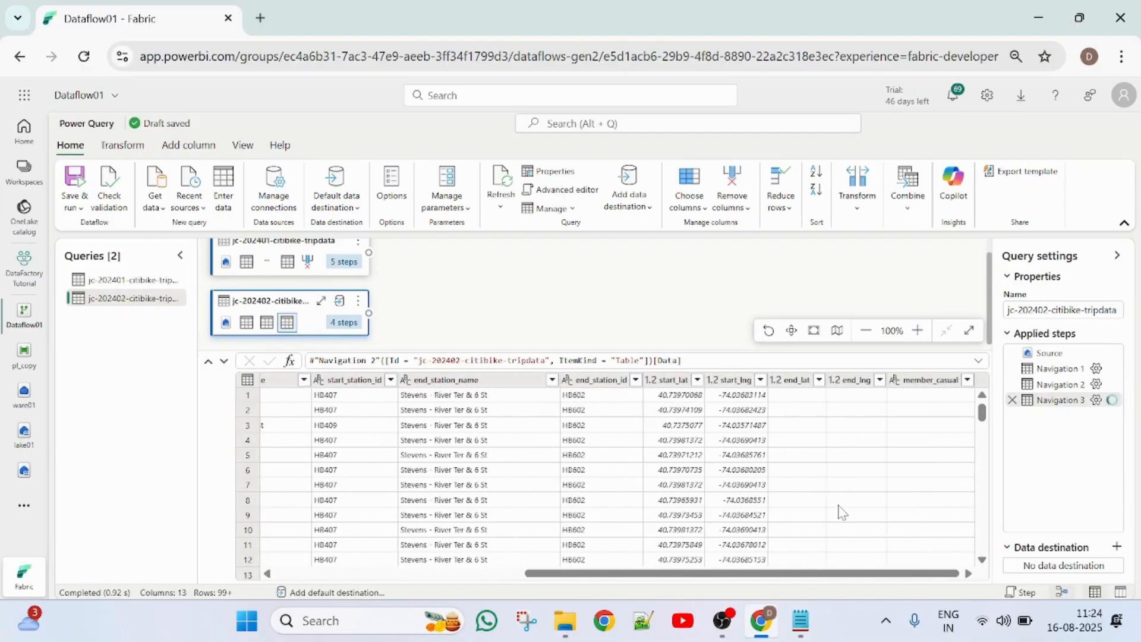
pyautogui.click(664, 380)
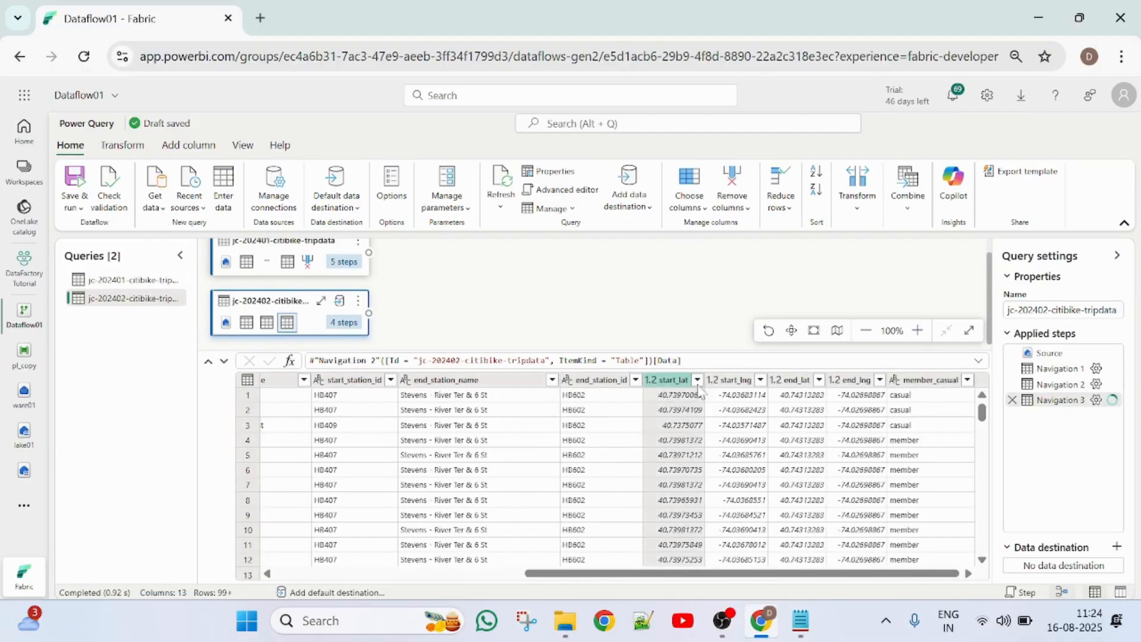
pyautogui.keyDown('ctrl'); pyautogui.click(948, 384); pyautogui.keyUp('ctrl')
pyautogui.rightClick(948, 384)
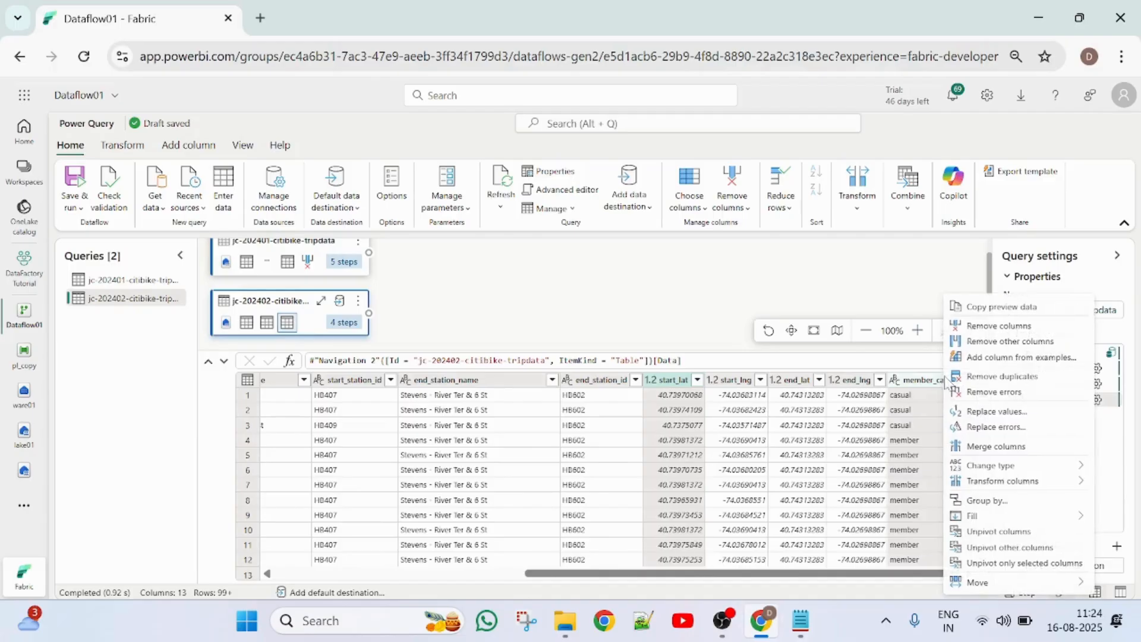
pyautogui.click(663, 389)
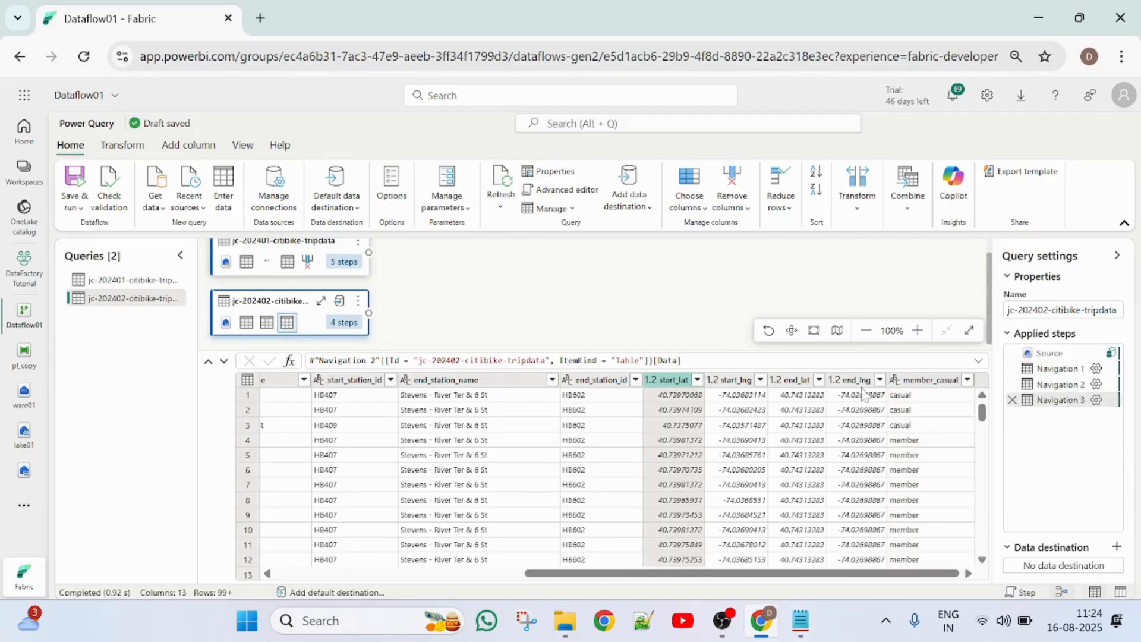
pyautogui.keyDown('ctrl'); pyautogui.click(931, 383); pyautogui.keyUp('ctrl')
pyautogui.rightClick(931, 384)
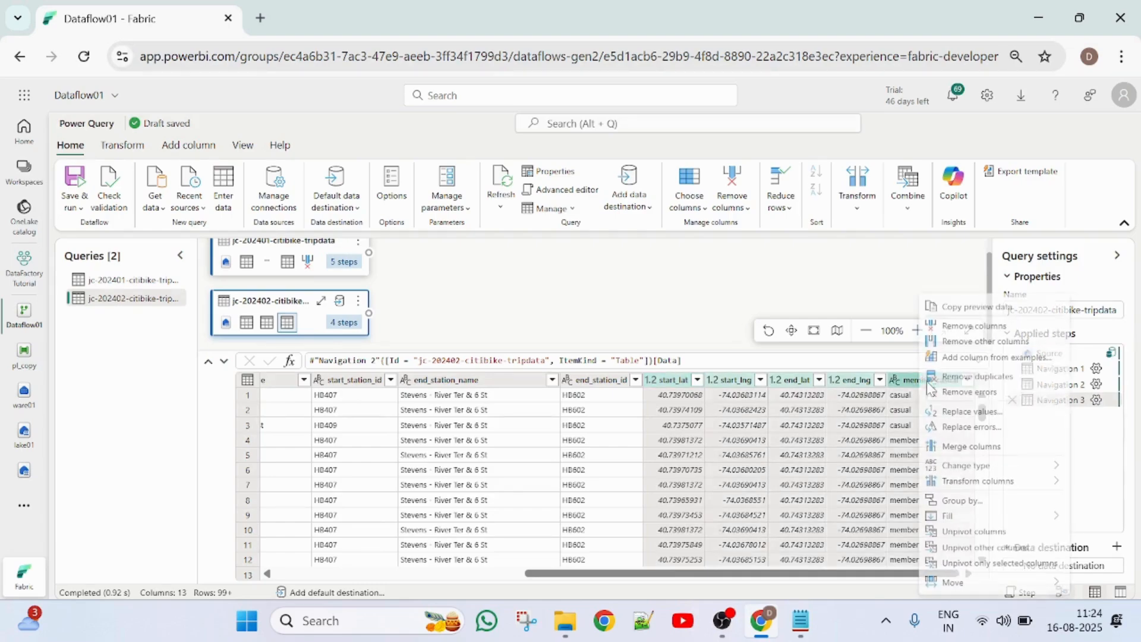
pyautogui.click(982, 326)
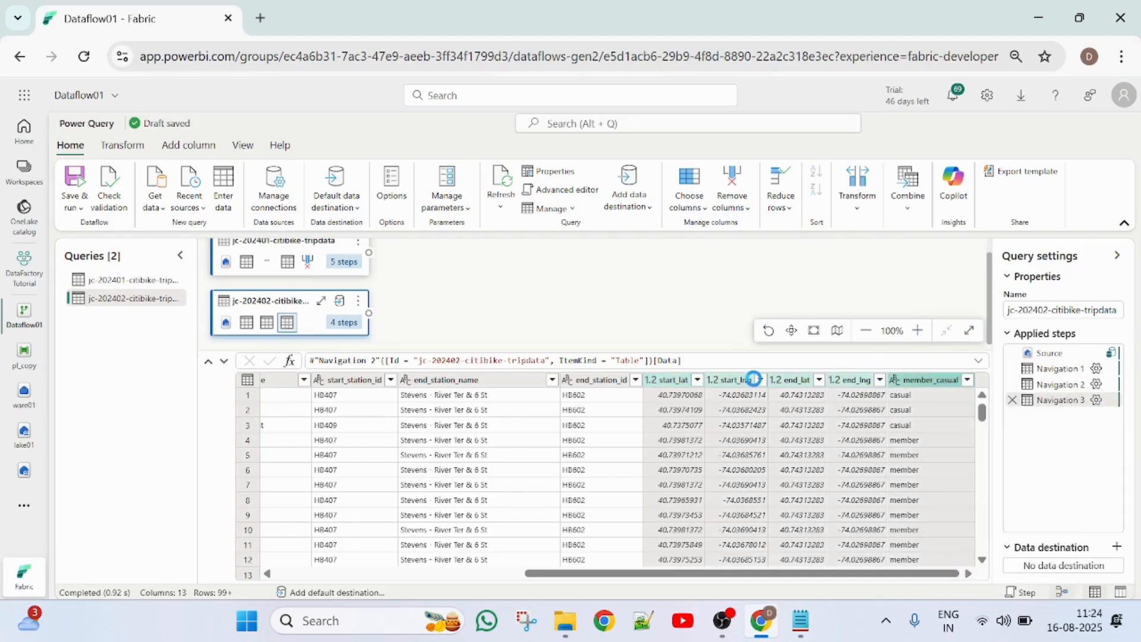
# Append jc-202401-citibike-tripdata and jc-202402-citibike-tripdata as a new query, with the 202402 table second
pyautogui.click(359, 242)
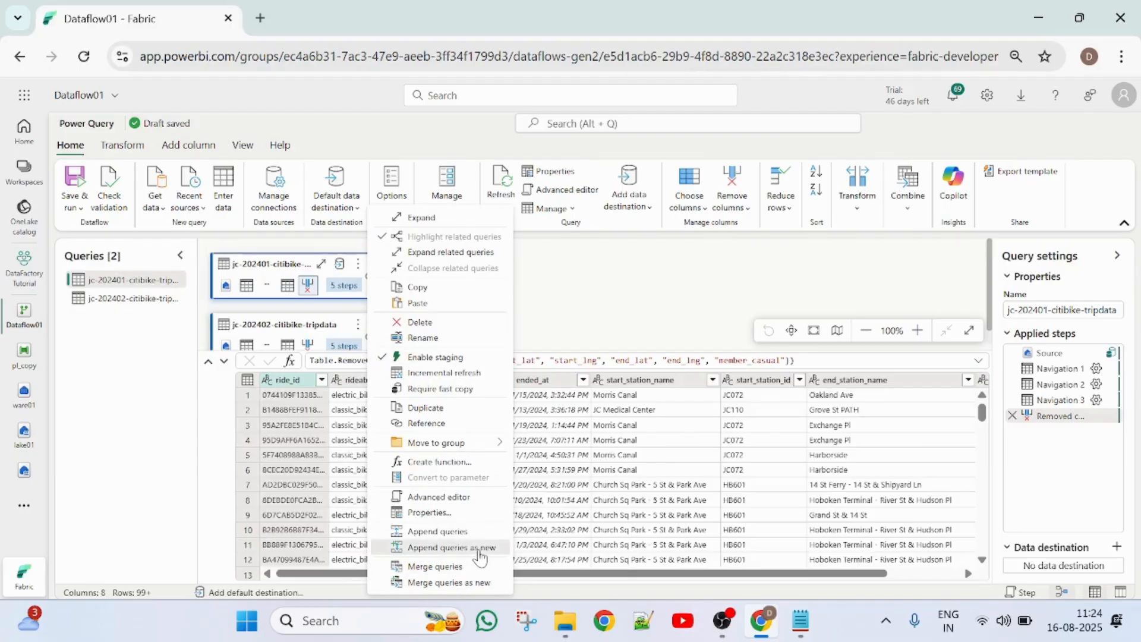
pyautogui.click(452, 548)
pyautogui.click(555, 390)
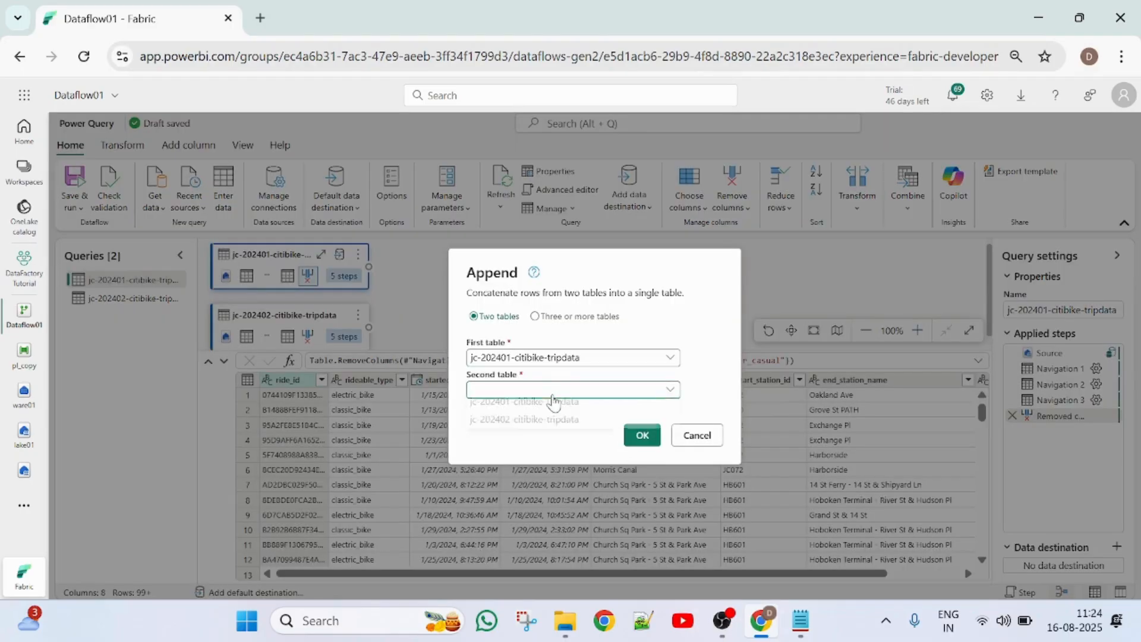
pyautogui.click(523, 427)
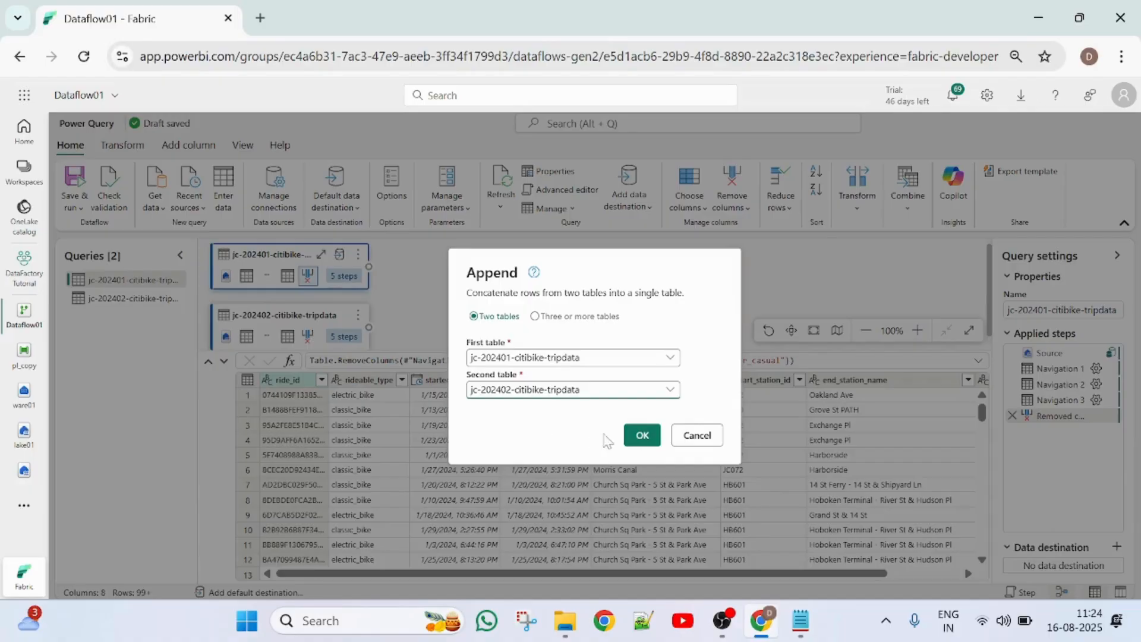
pyautogui.click(641, 435)
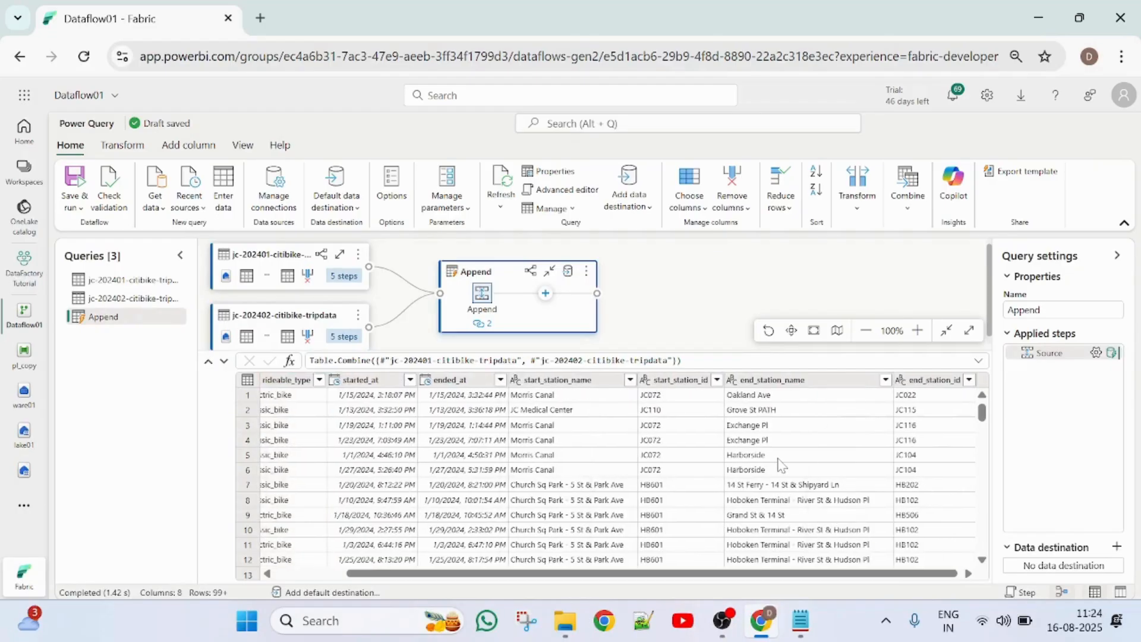
# Change the data types of the started_at and ended_at columns to Date in the Append query
pyautogui.hscroll(3, 781, 466)
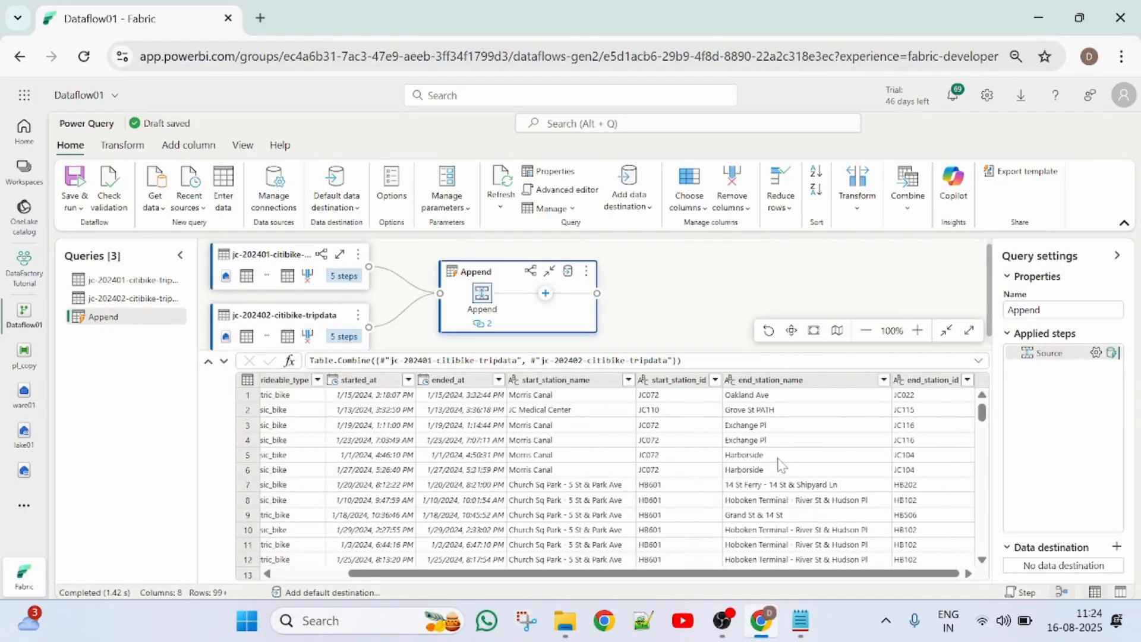
pyautogui.hscroll(-3, 780, 465)
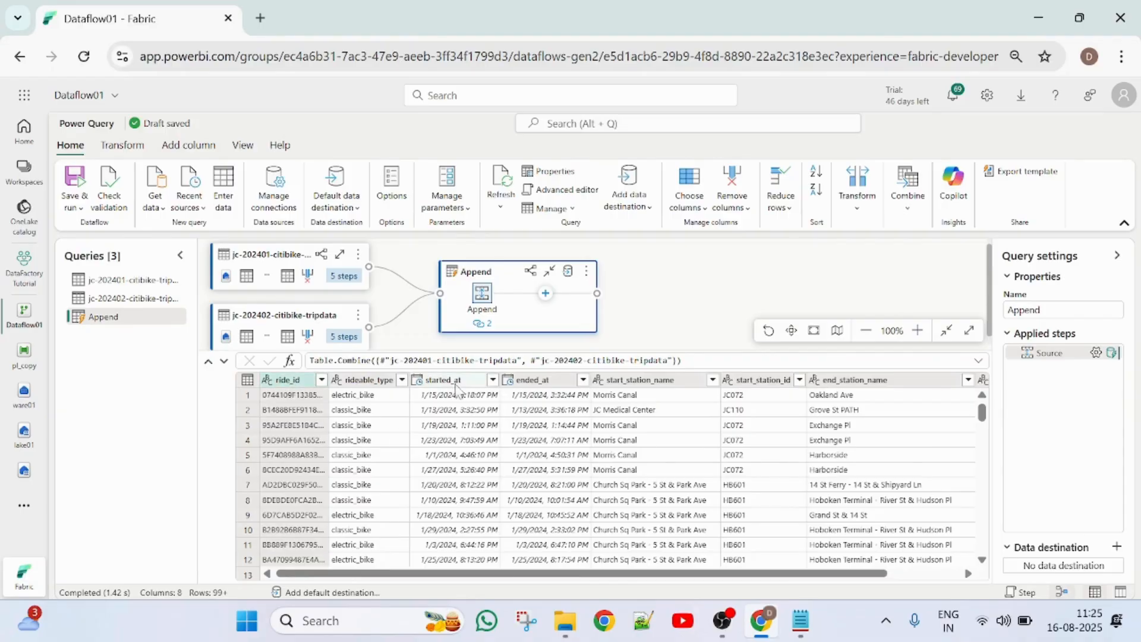
pyautogui.click(418, 381)
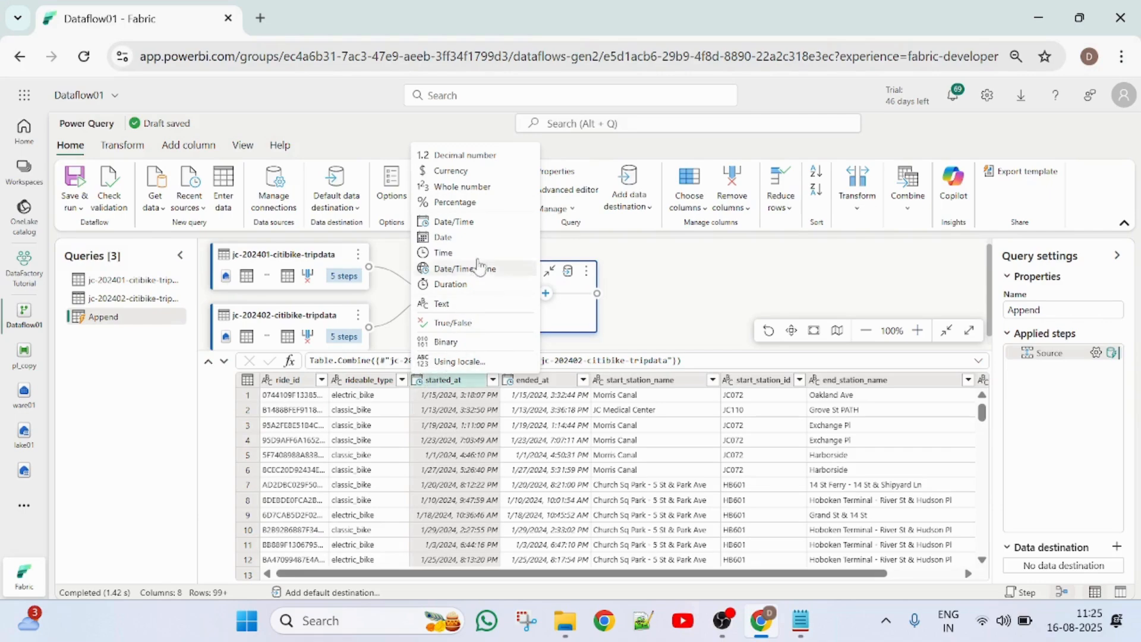
pyautogui.click(451, 239)
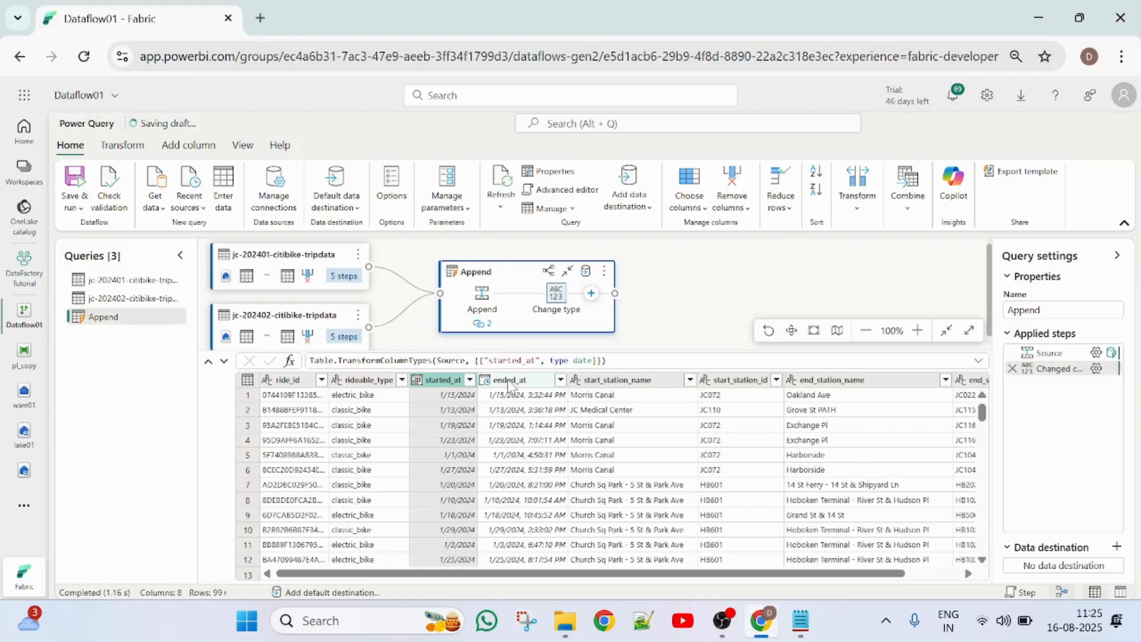
pyautogui.click(485, 381)
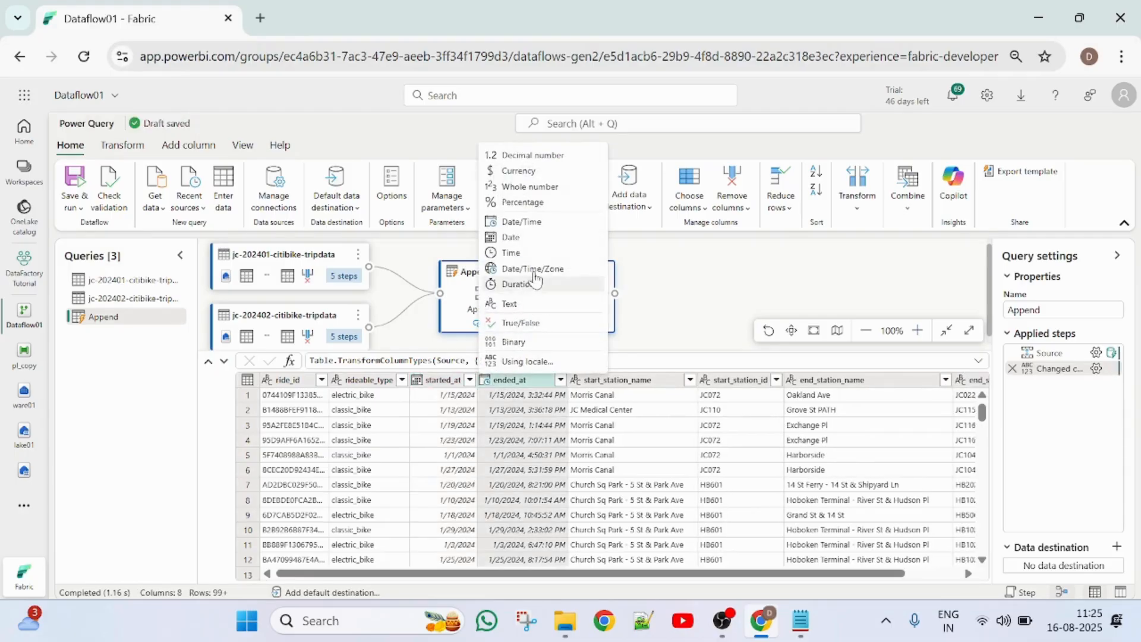
pyautogui.click(523, 240)
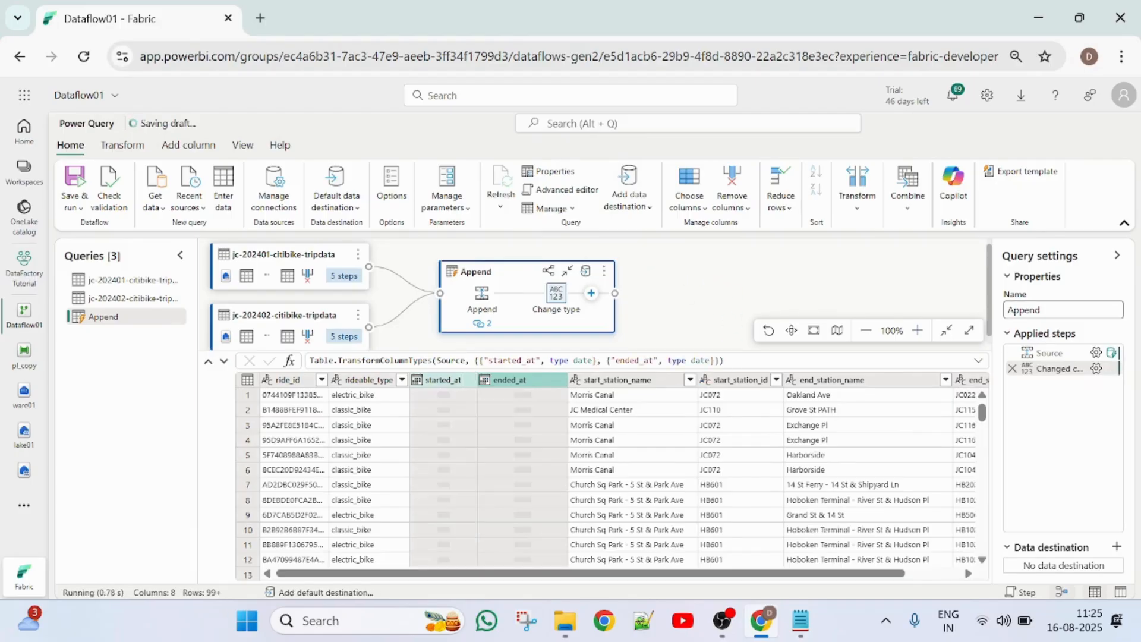
pyautogui.click(1040, 310)
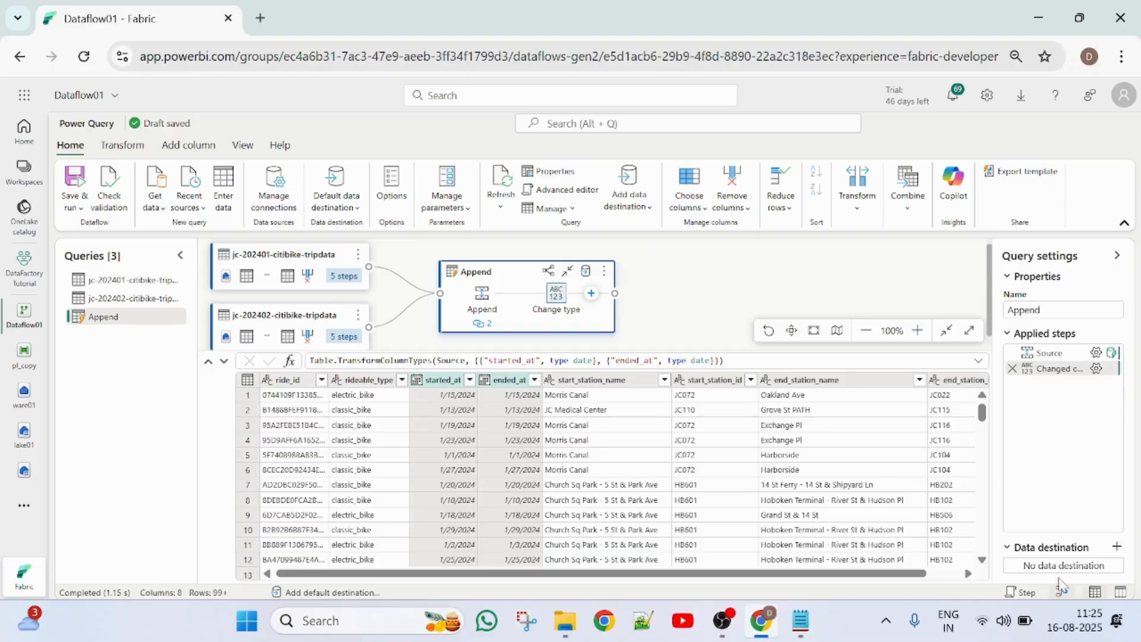
# Add a Warehouse data destination to the Append query, targeting a new table Append in ware01 with the Replace update method
pyautogui.click(1117, 546)
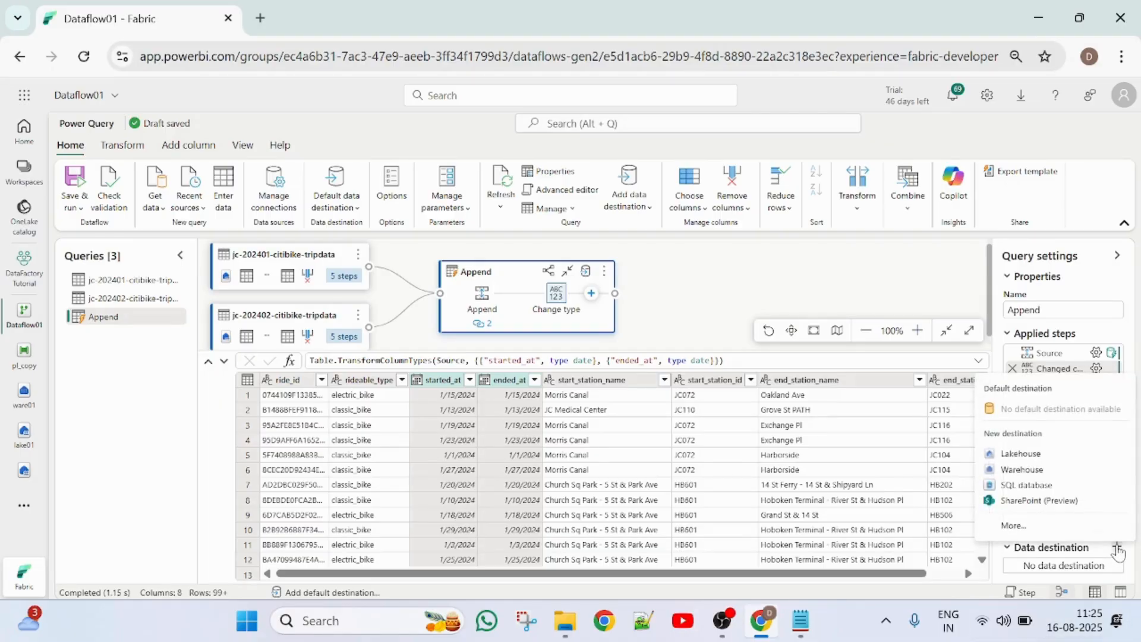
pyautogui.click(1050, 471)
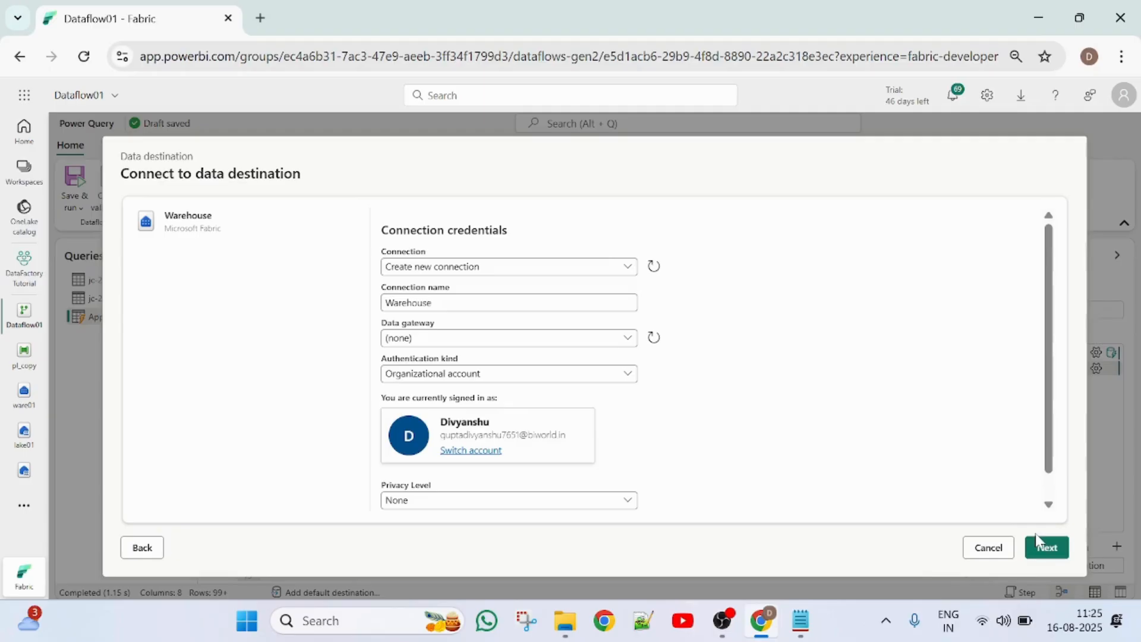
pyautogui.click(1046, 547)
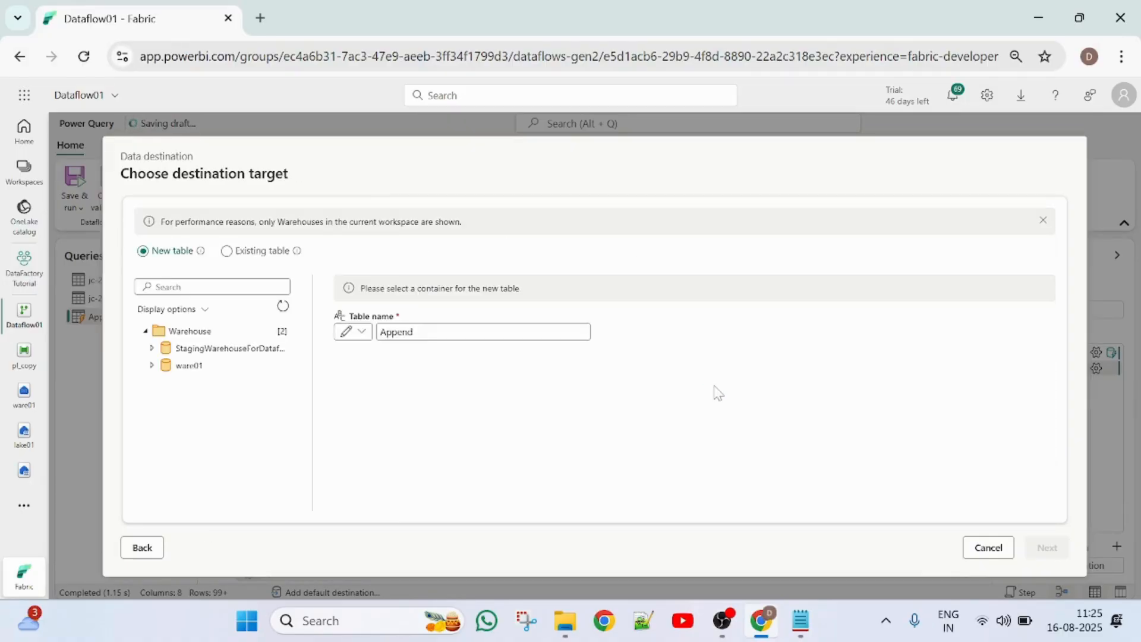
pyautogui.click(153, 367)
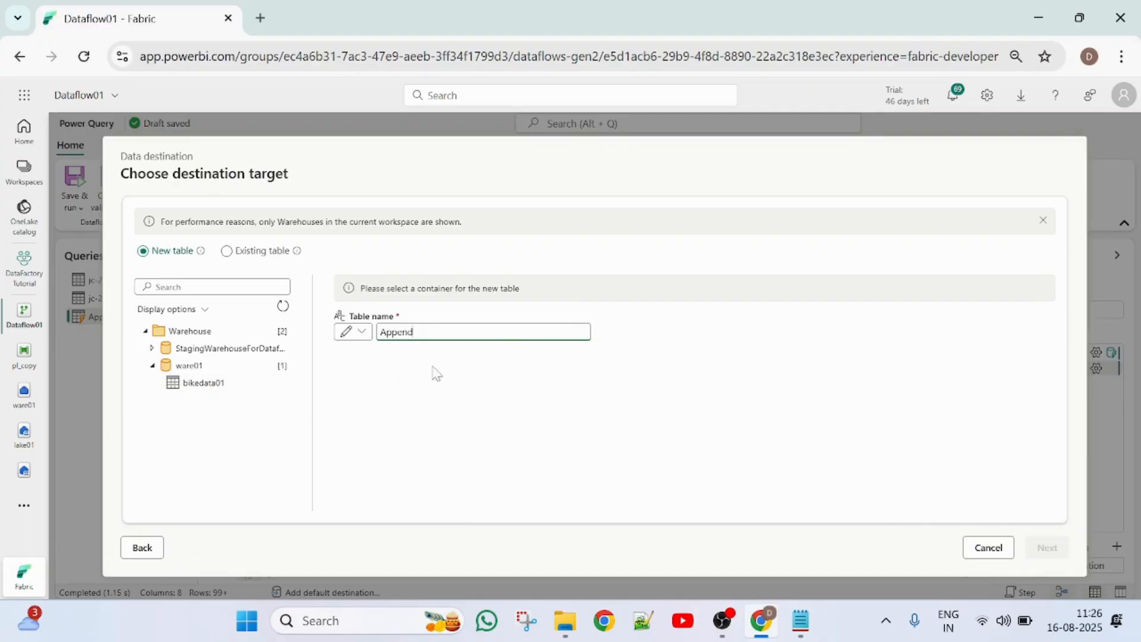
pyautogui.click(199, 370)
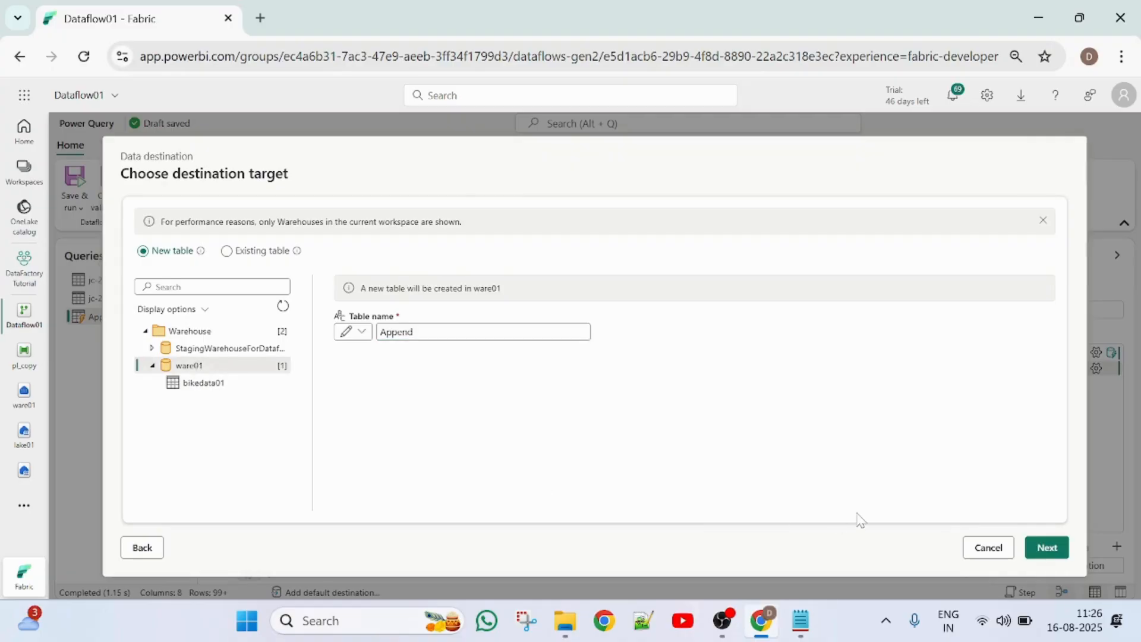
pyautogui.click(1051, 550)
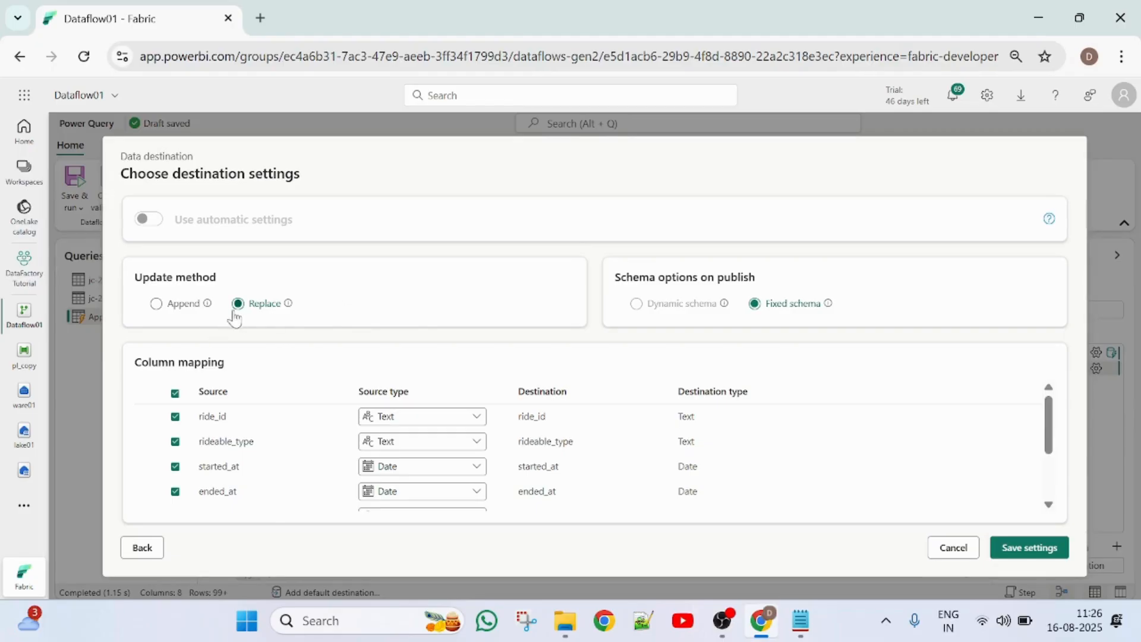
pyautogui.click(1038, 553)
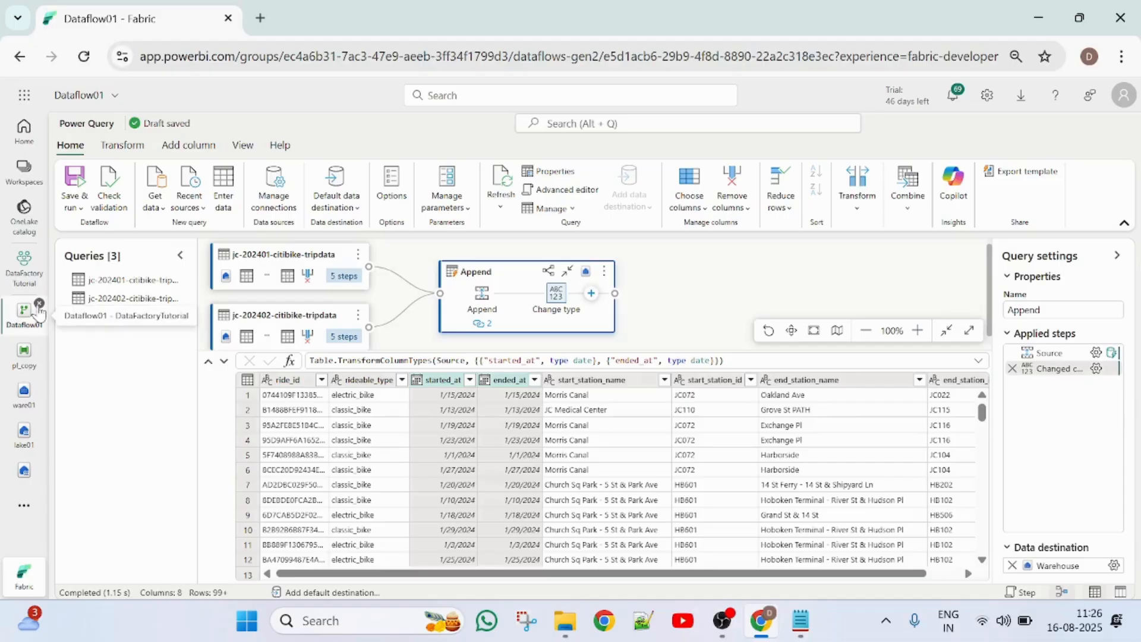
# Close Dataflow01, saving its changes, and dismiss the save notification
pyautogui.click(39, 304)
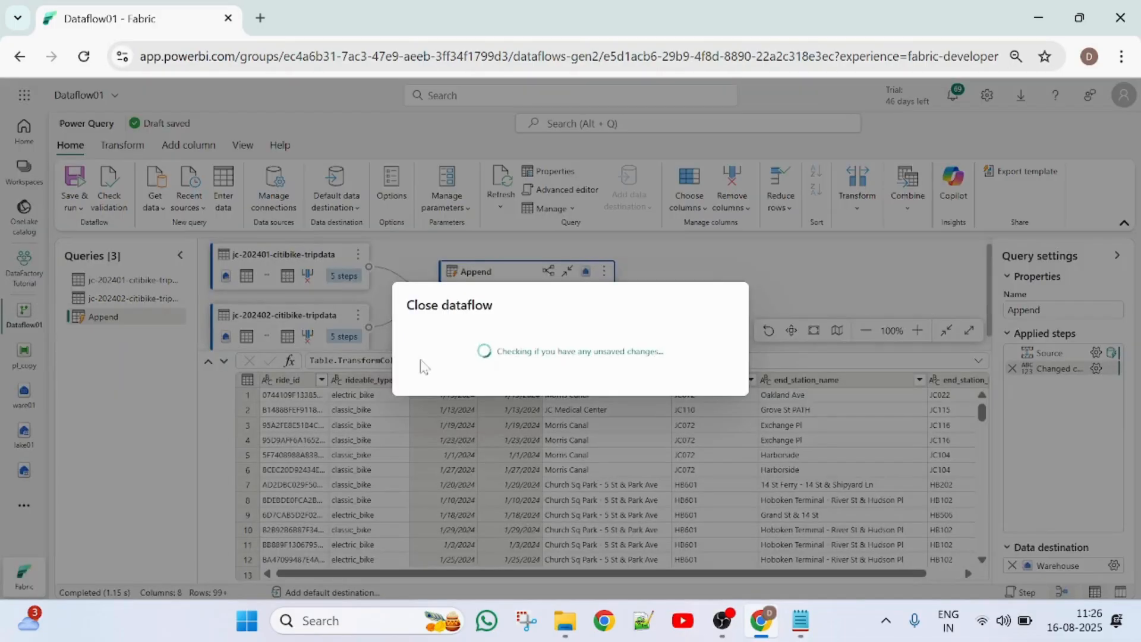
pyautogui.click(525, 369)
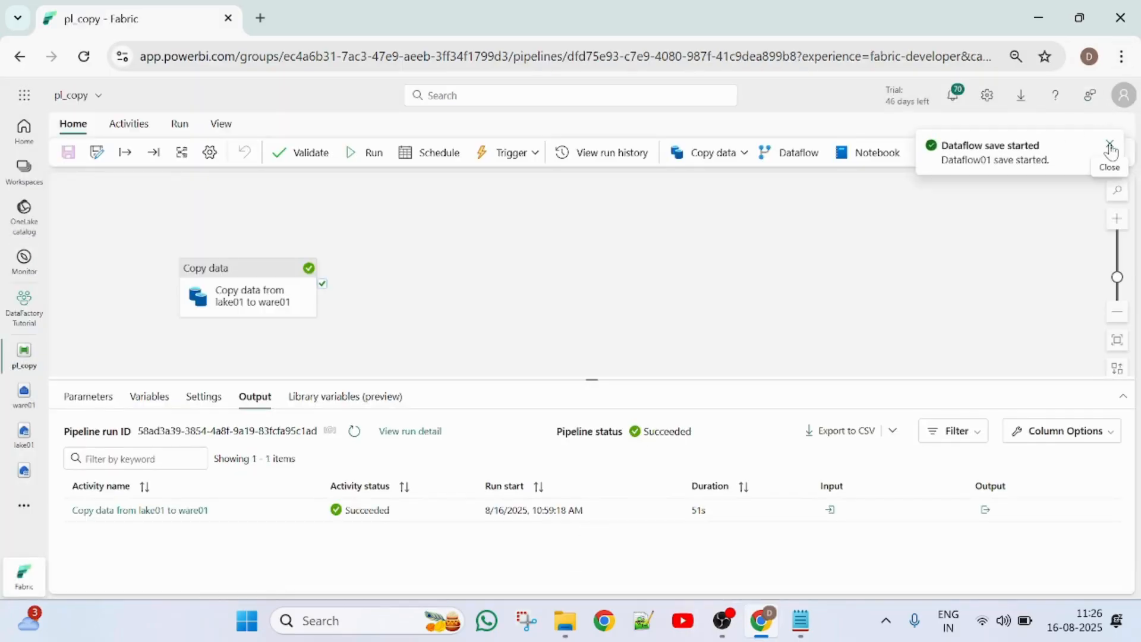
pyautogui.click(1110, 144)
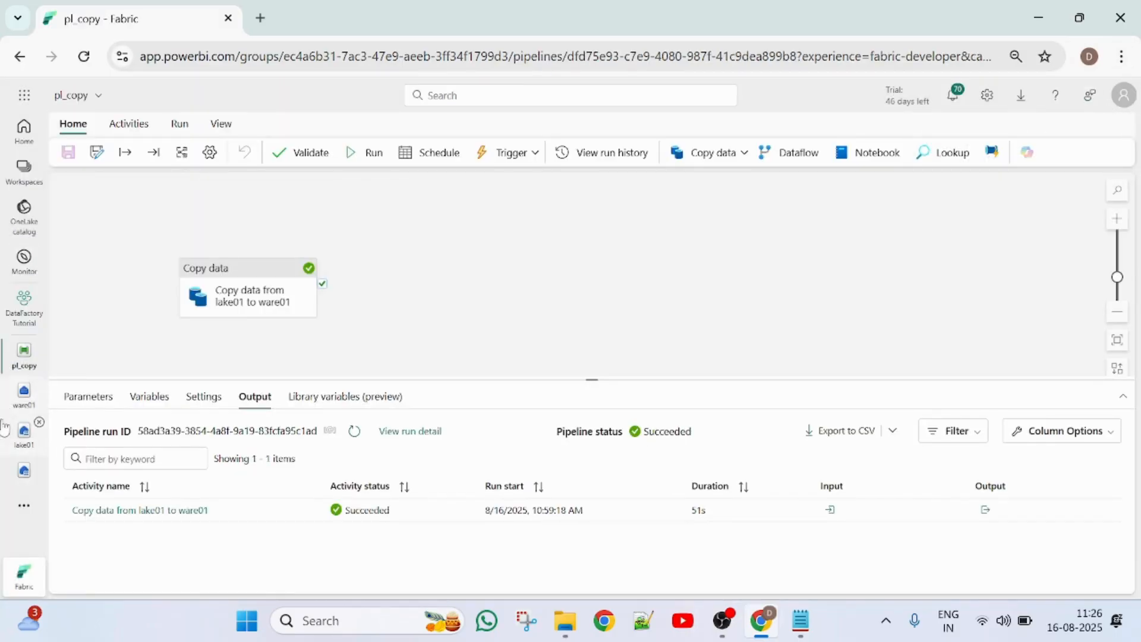
# Examine the refresh times in the DataFactoryTutorial item list and look at the tables in the ware01 warehouse
pyautogui.click(24, 304)
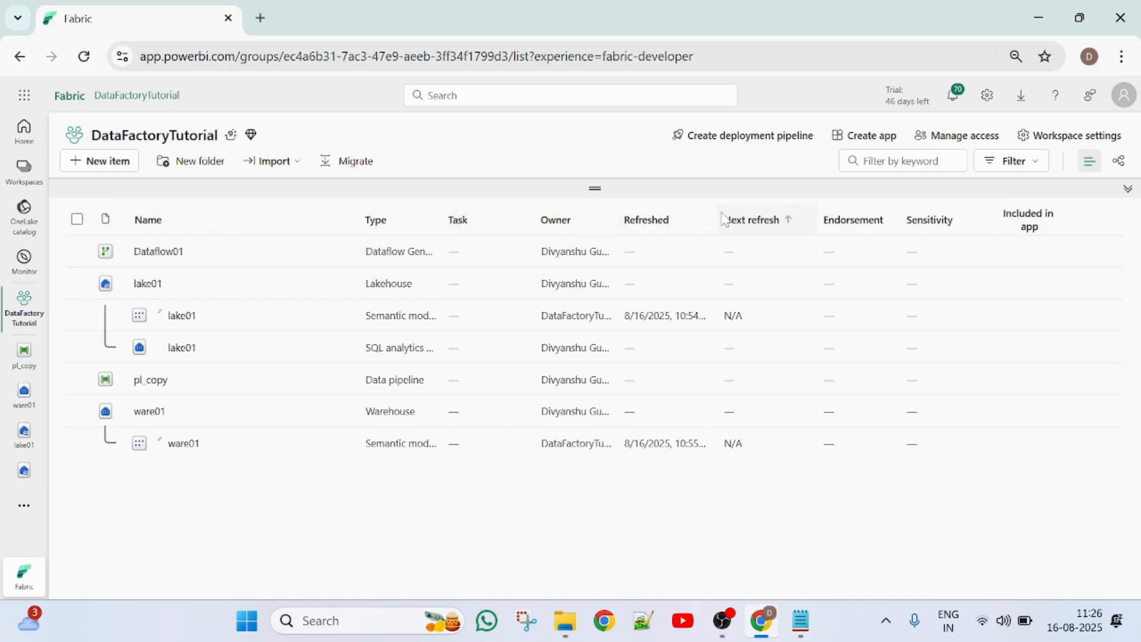
pyautogui.moveTo(712, 217); pyautogui.dragTo(758, 218)
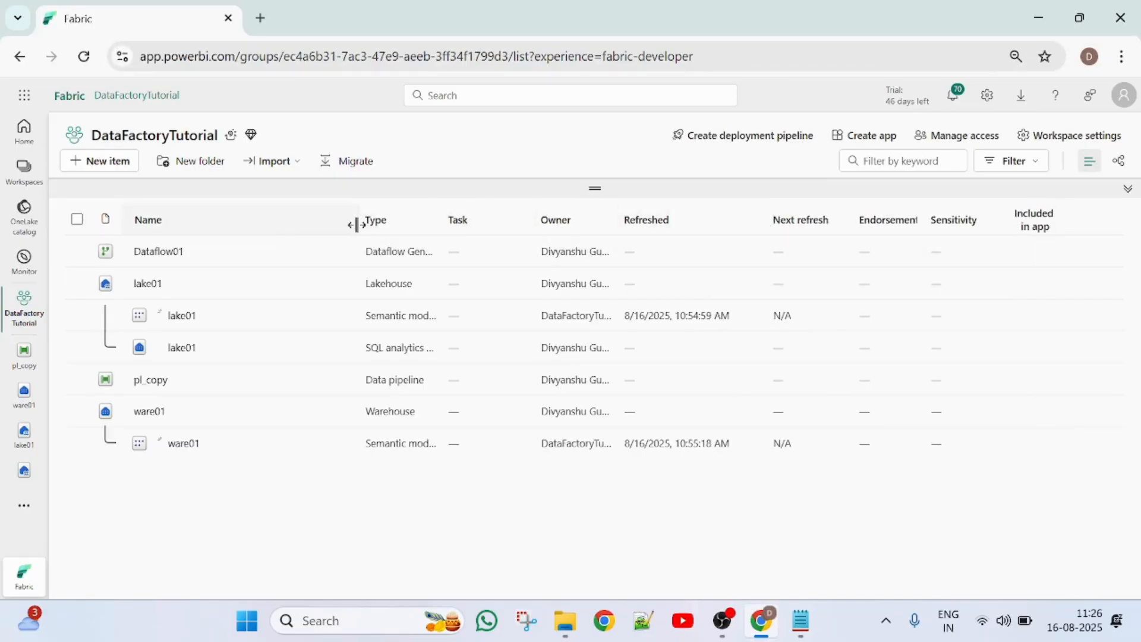
pyautogui.moveTo(357, 225); pyautogui.dragTo(303, 227)
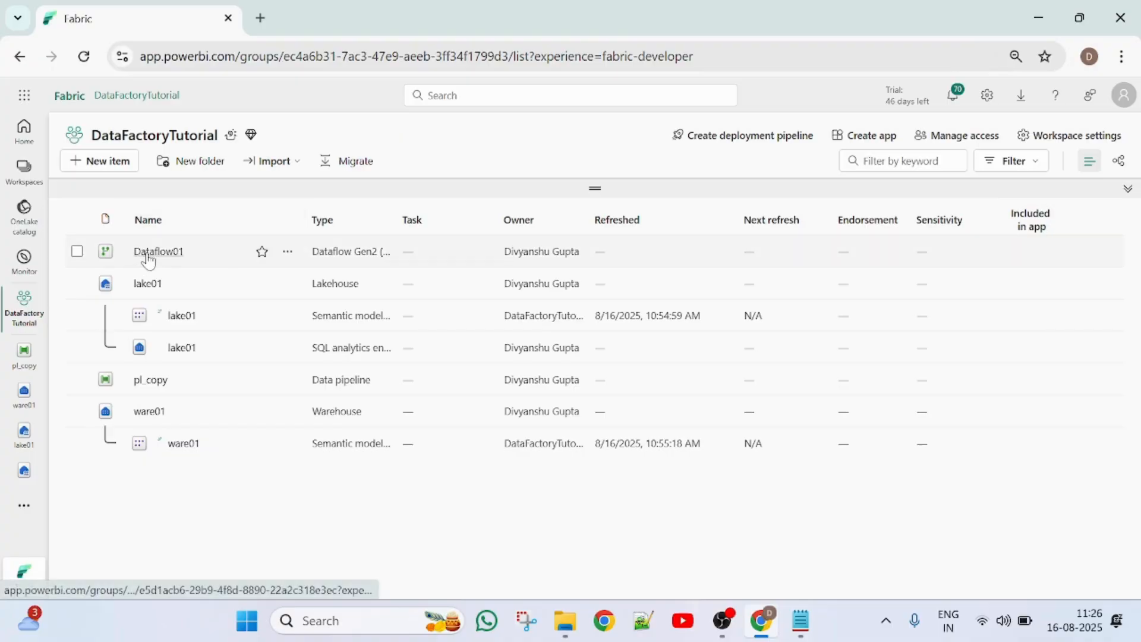
pyautogui.click(148, 413)
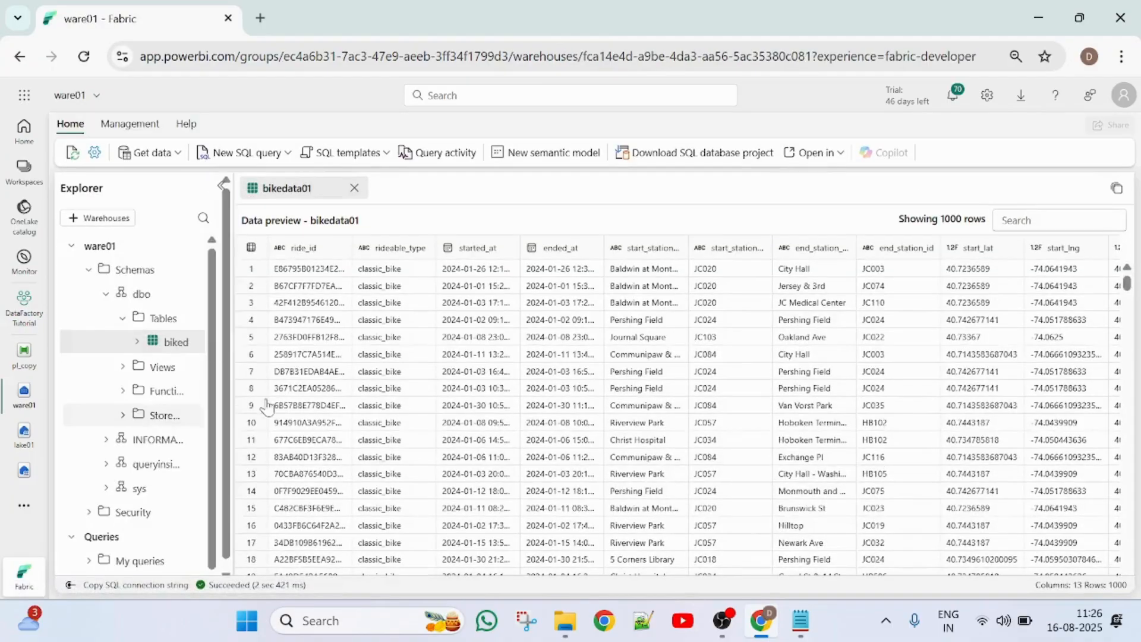
# Create a new data pipeline named pl_dataflow in the DataFactoryTutorial workspace
pyautogui.click(23, 318)
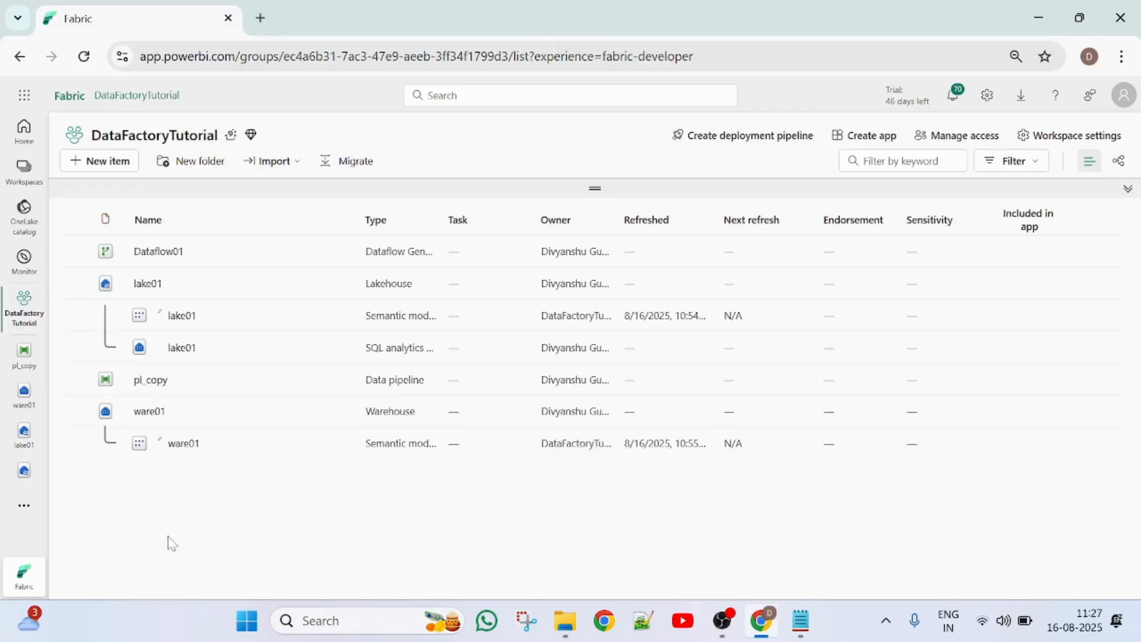
pyautogui.click(107, 160)
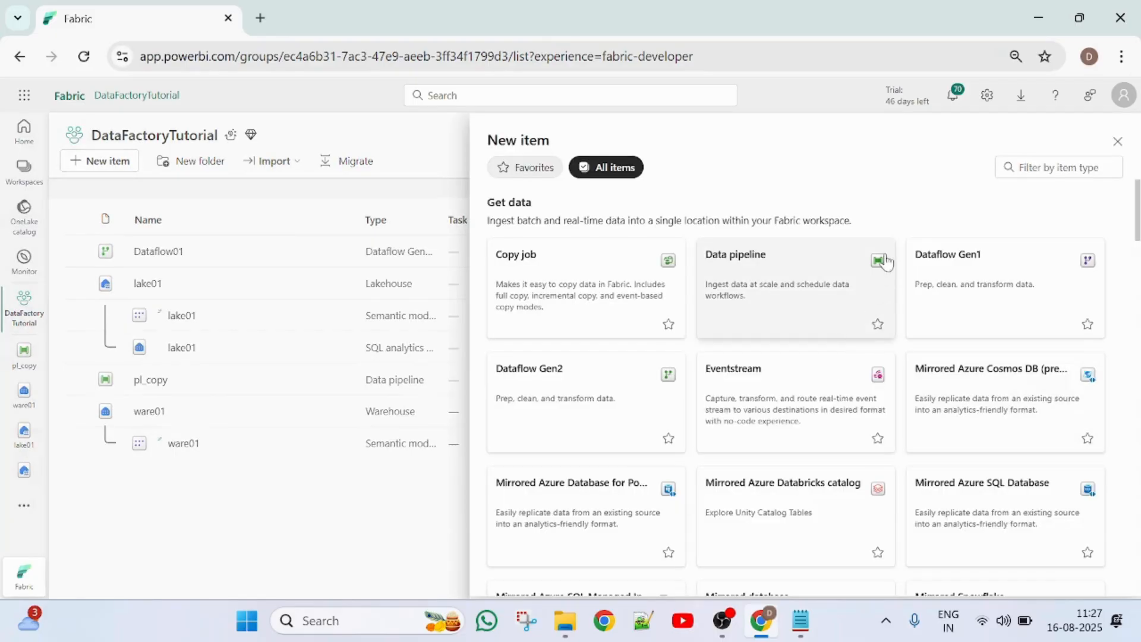
pyautogui.click(782, 286)
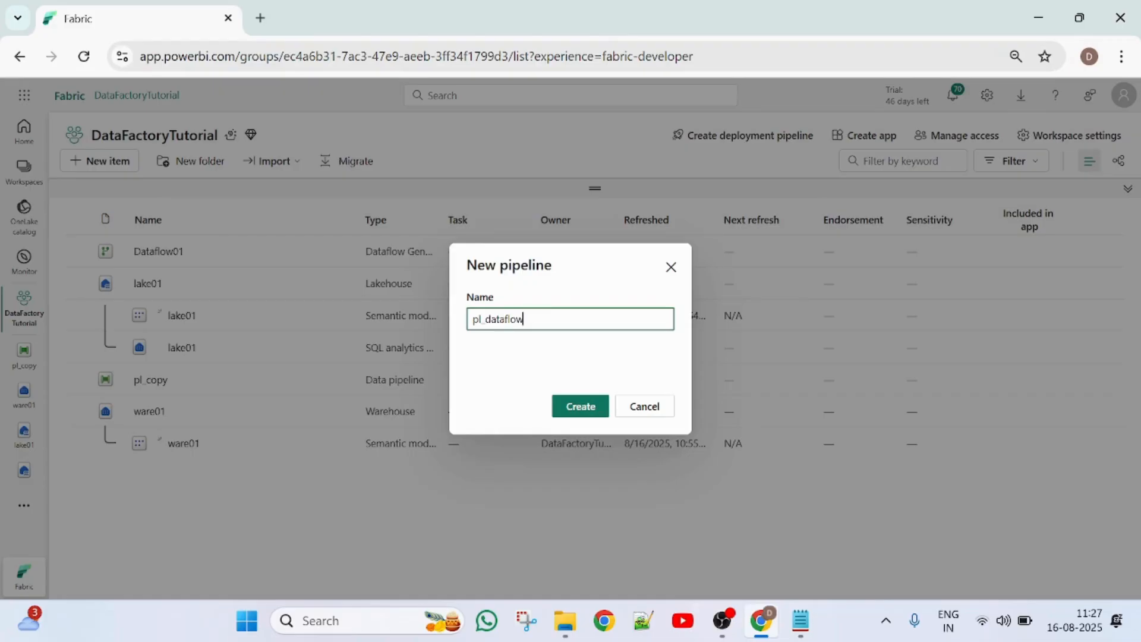
pyautogui.write('pl_dataflow')
pyautogui.click(581, 407)
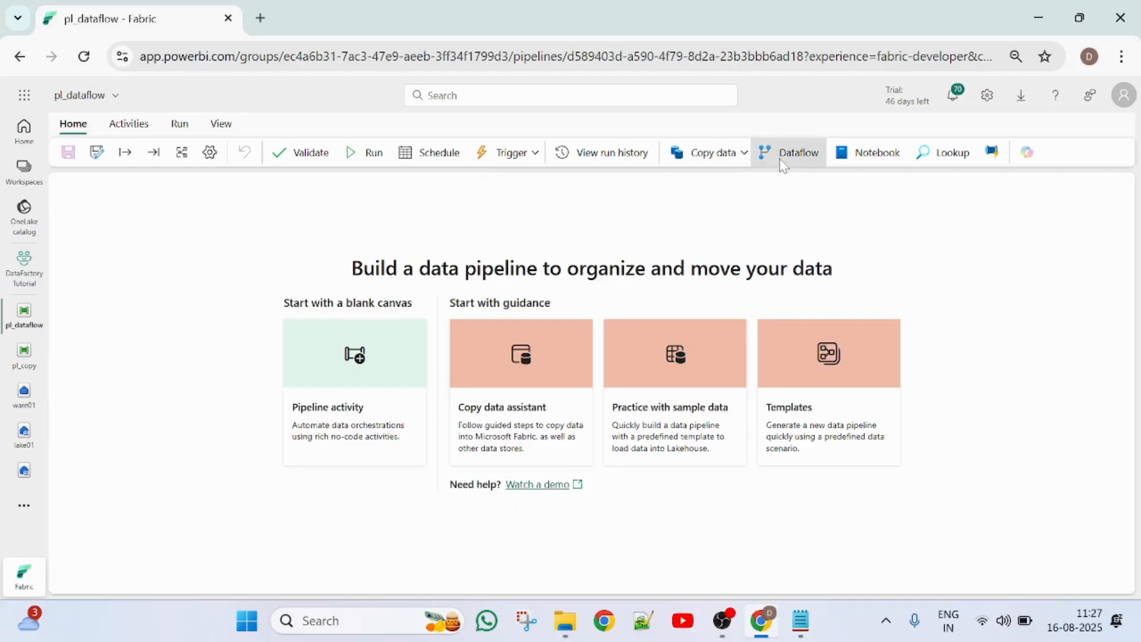
# Add a Dataflow activity to the pl_dataflow pipeline and set it to run Dataflow01 from the DataFactoryTutorial workspace
pyautogui.click(783, 165)
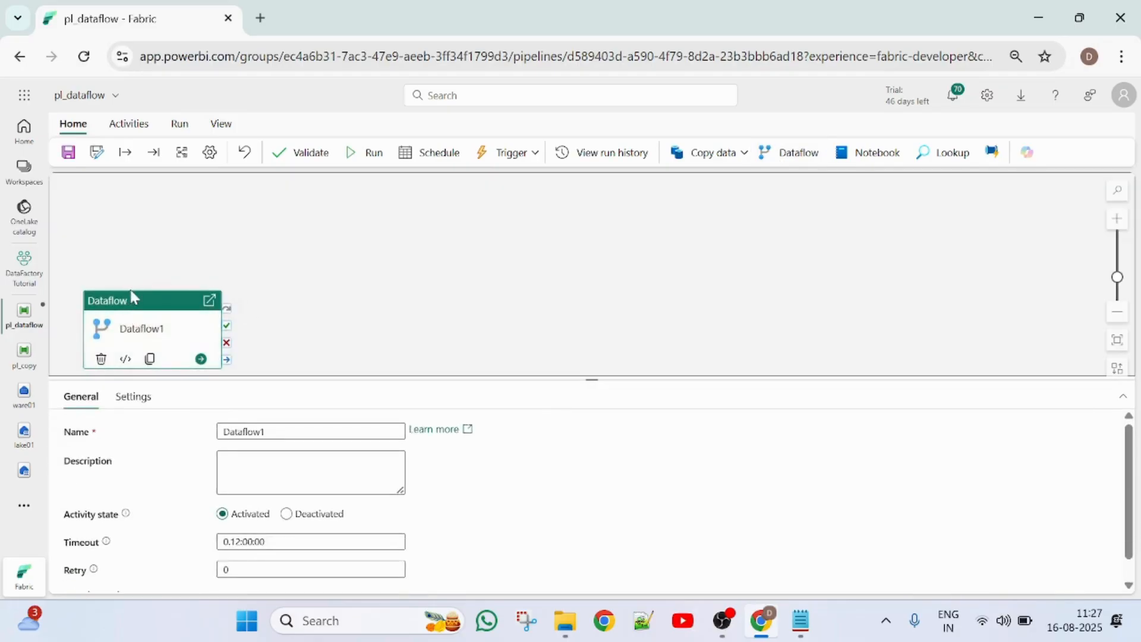
pyautogui.moveTo(132, 296); pyautogui.dragTo(237, 252)
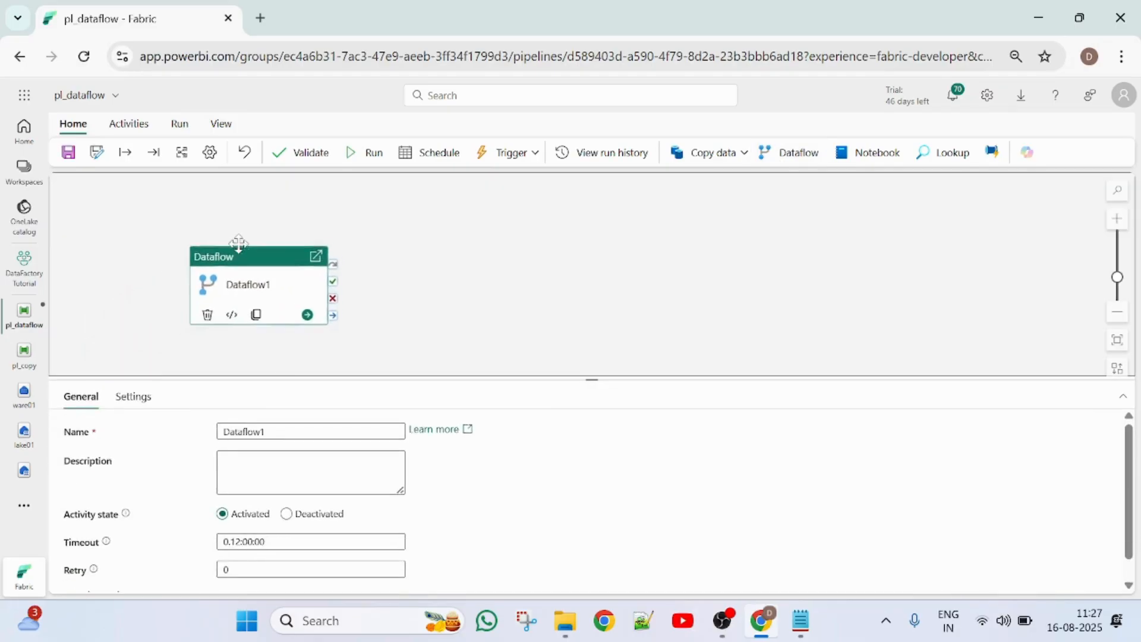
pyautogui.click(130, 403)
pyautogui.click(336, 462)
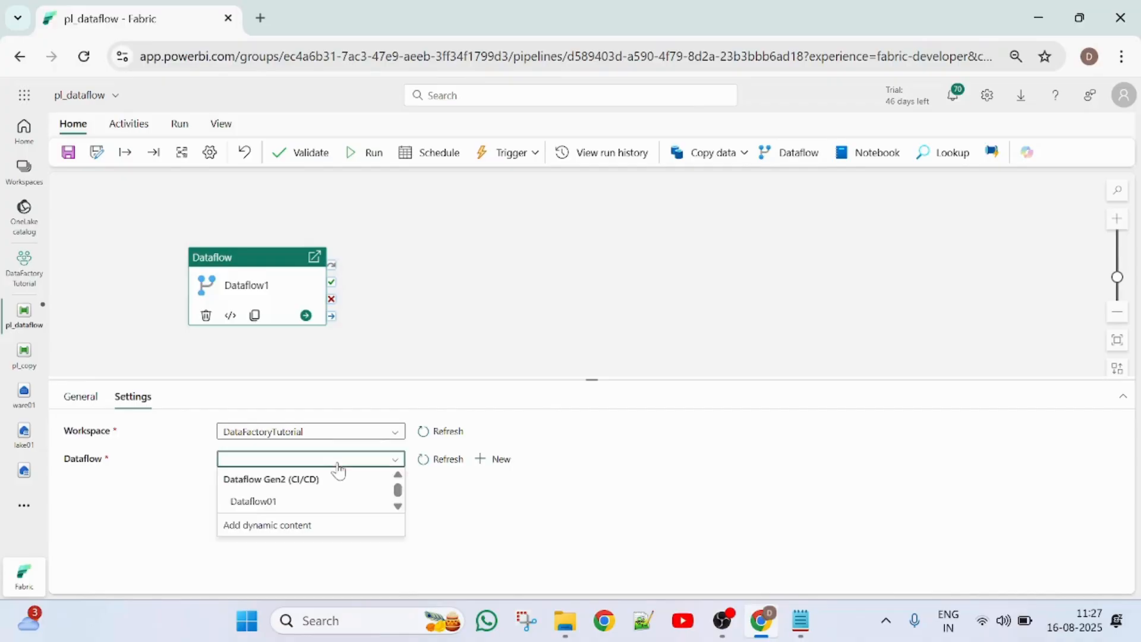
pyautogui.click(275, 506)
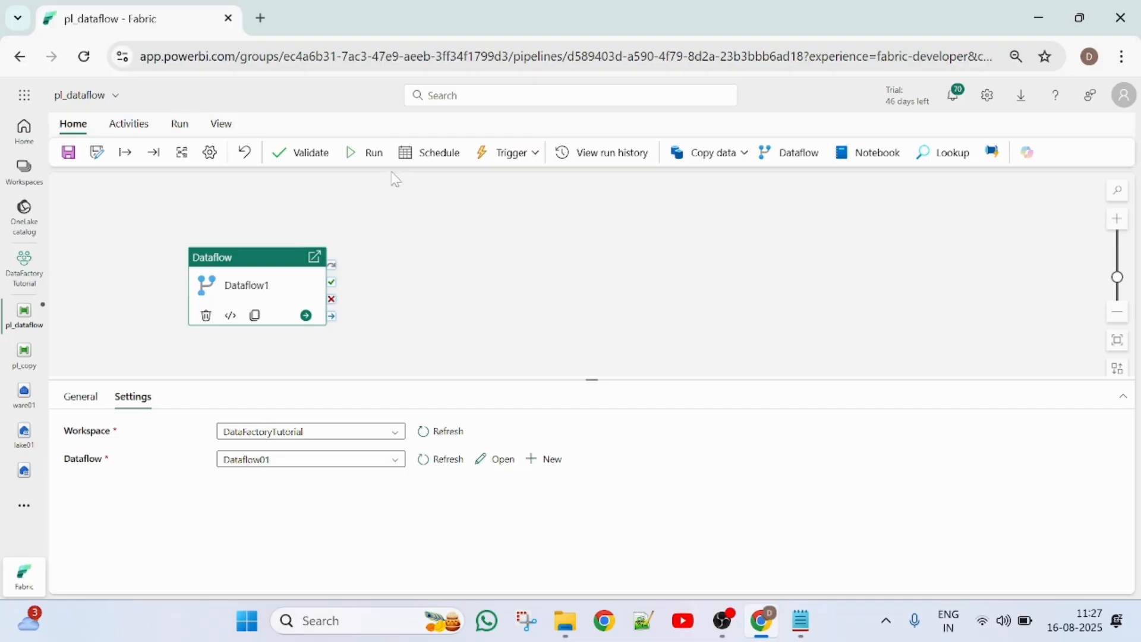
# Validate the pl_dataflow pipeline, save and run it, and return to it to check the run status
pyautogui.click(320, 156)
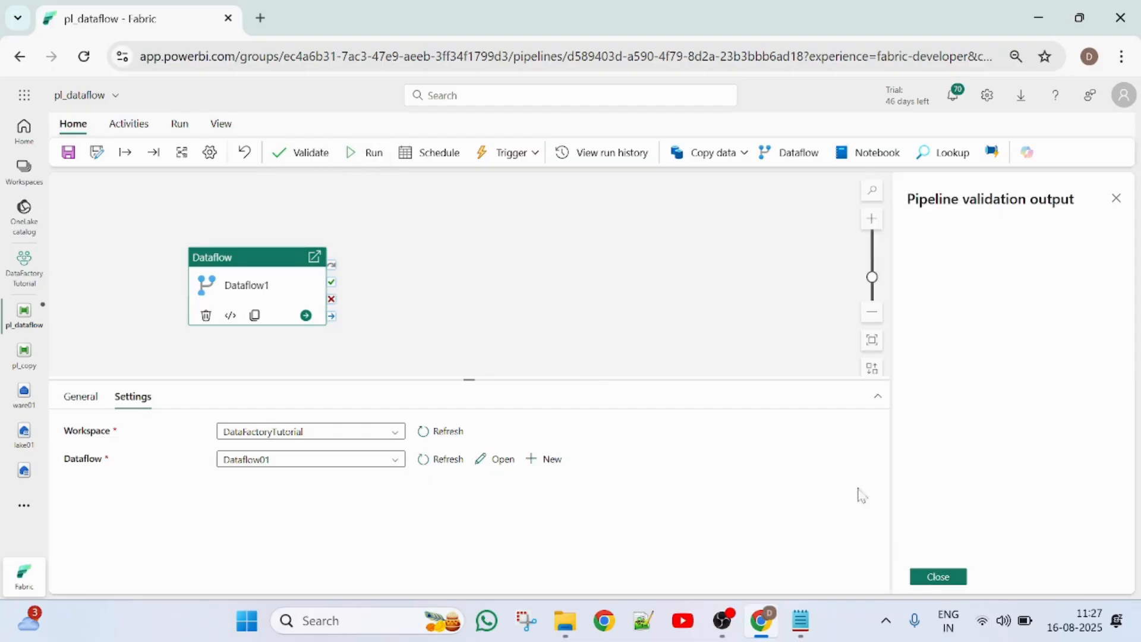
pyautogui.click(938, 576)
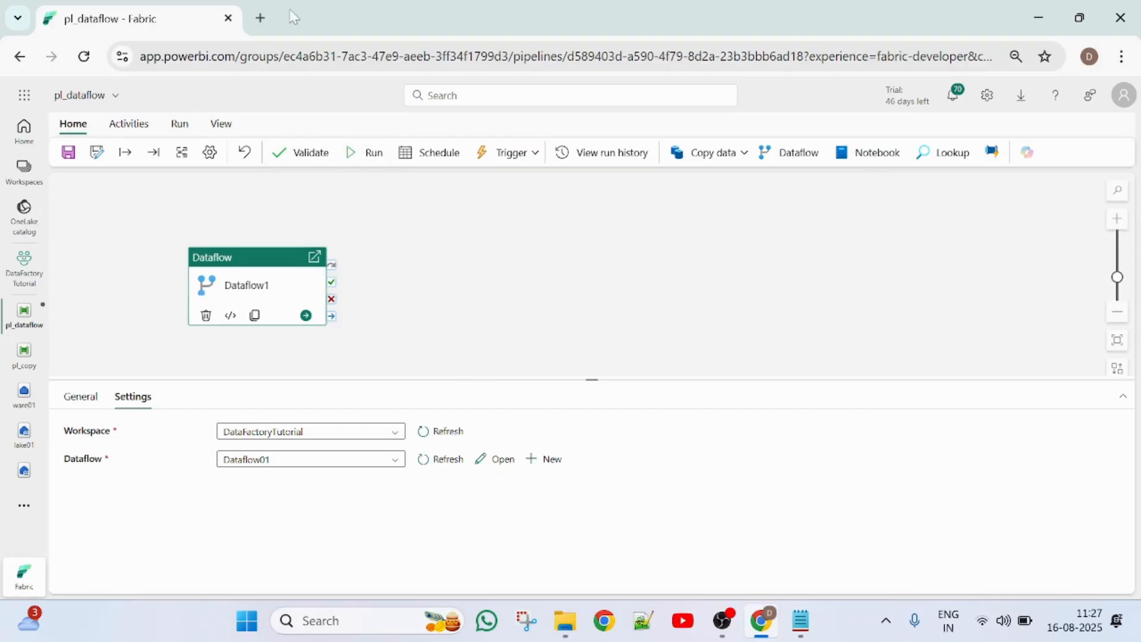
pyautogui.click(364, 154)
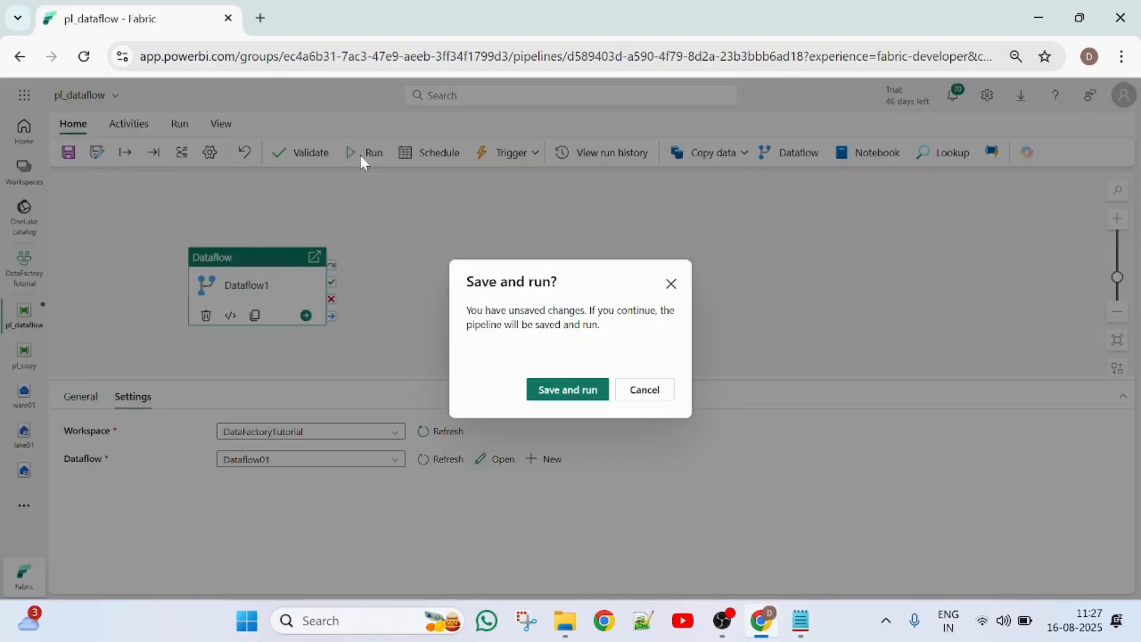
pyautogui.click(579, 390)
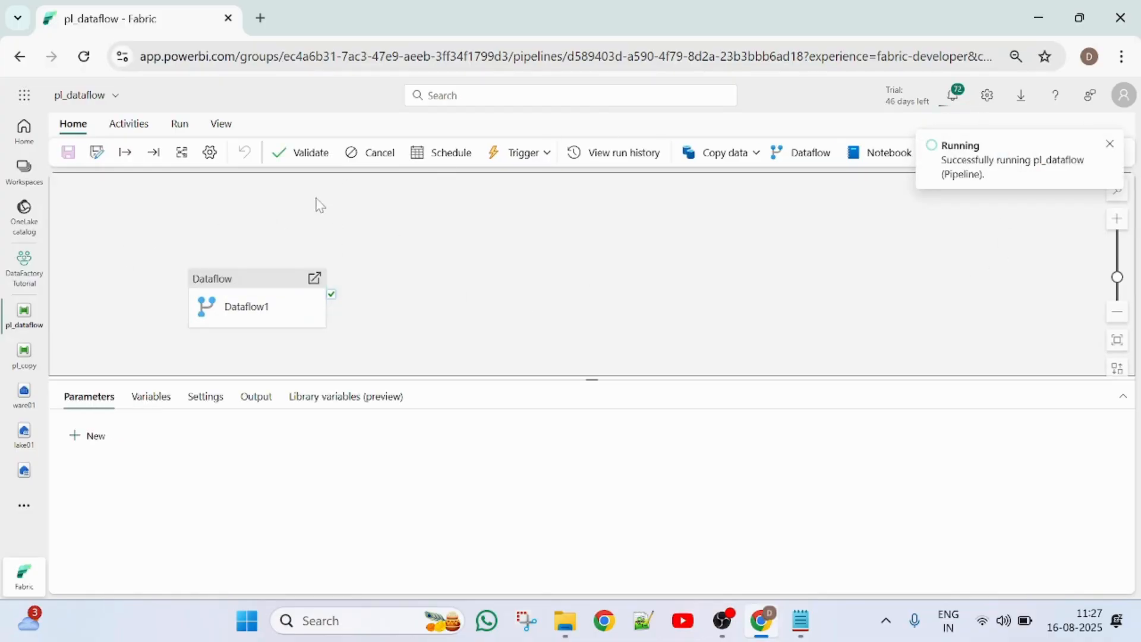
pyautogui.click(31, 271)
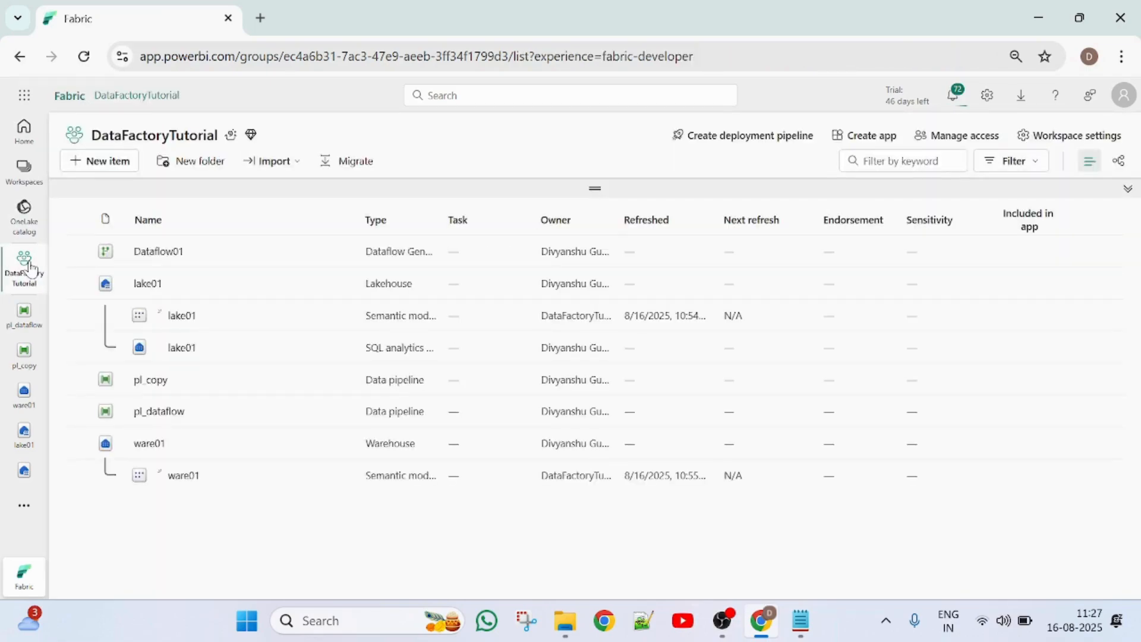
pyautogui.click(12, 328)
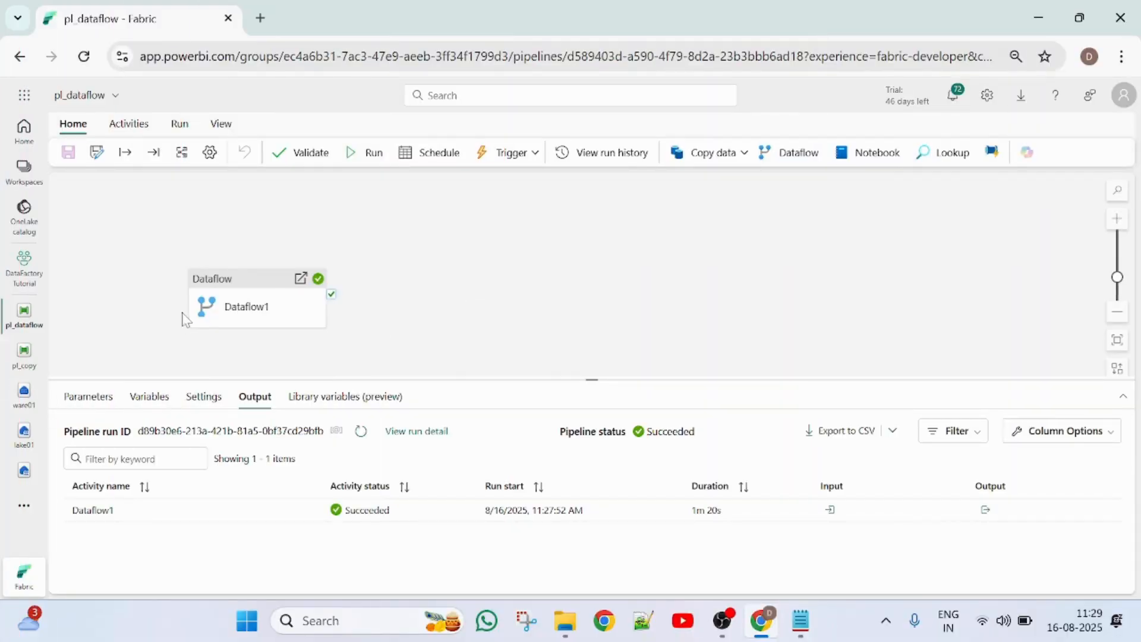
# Open the ware01 warehouse and preview the data in its Append table
pyautogui.click(19, 397)
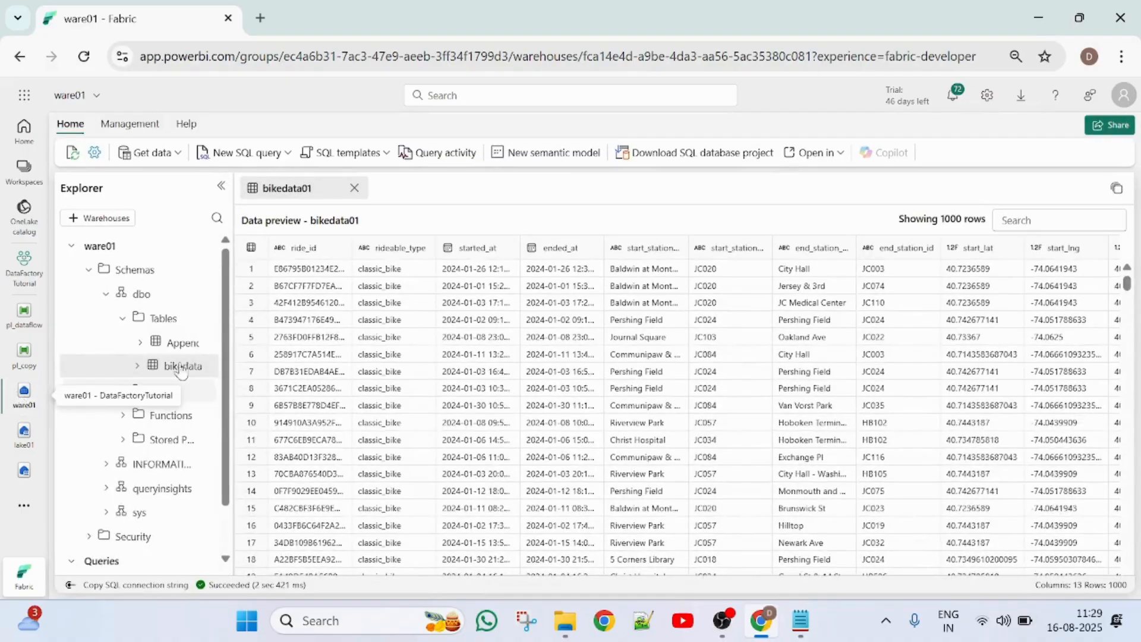
pyautogui.click(178, 343)
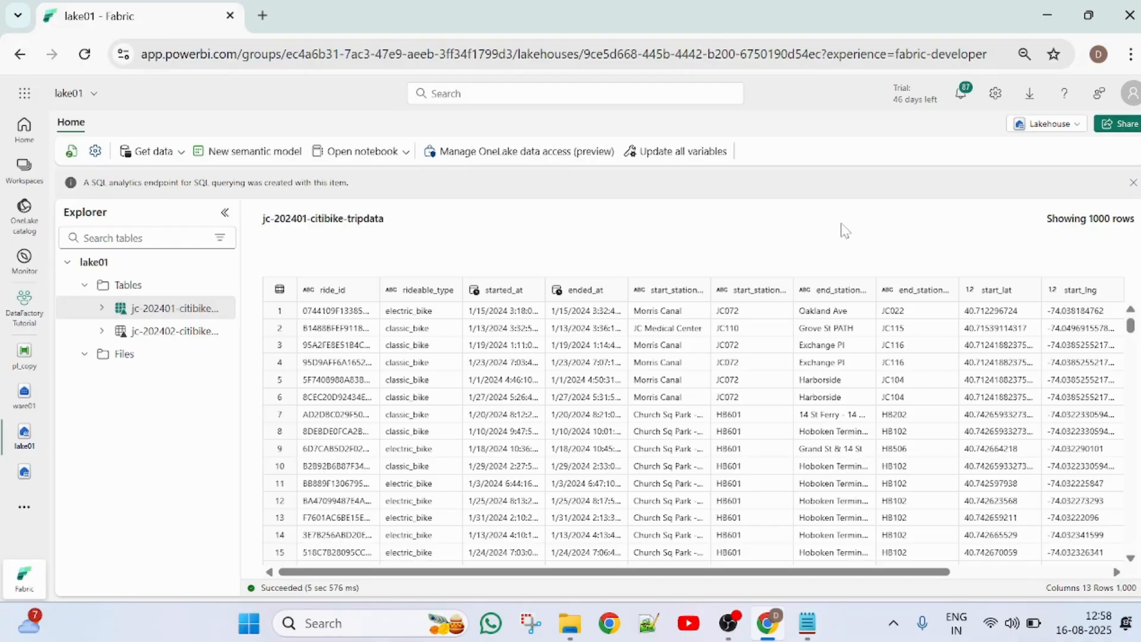
# Create a new notebook from the lake01 lakehouse and expand the lakehouse's tables in the notebook explorer
pyautogui.click(406, 153)
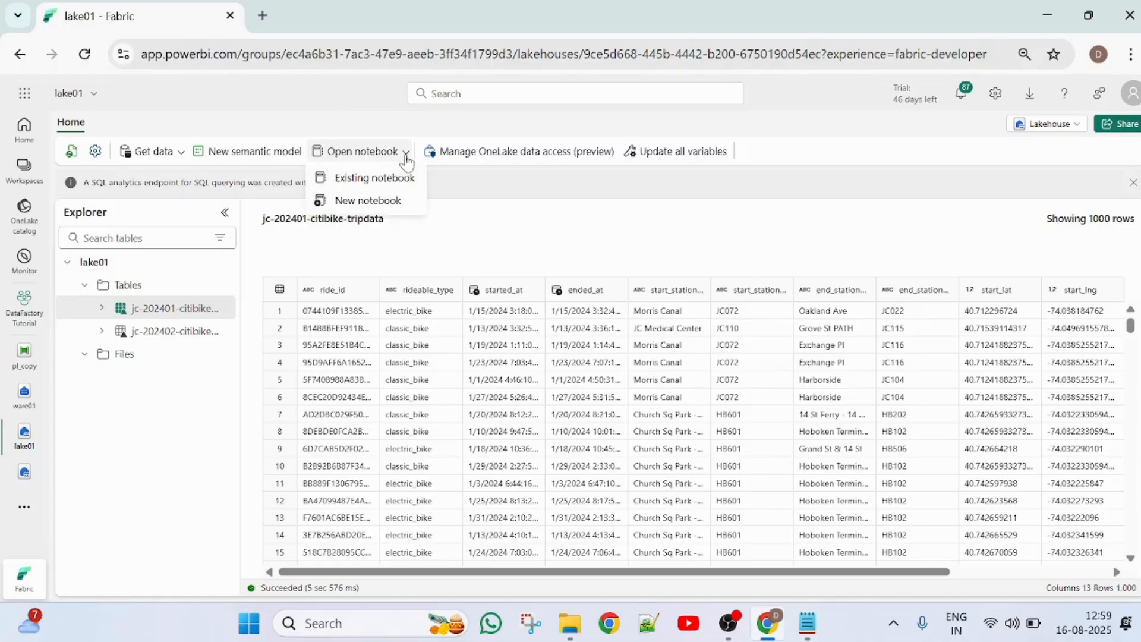
pyautogui.click(374, 201)
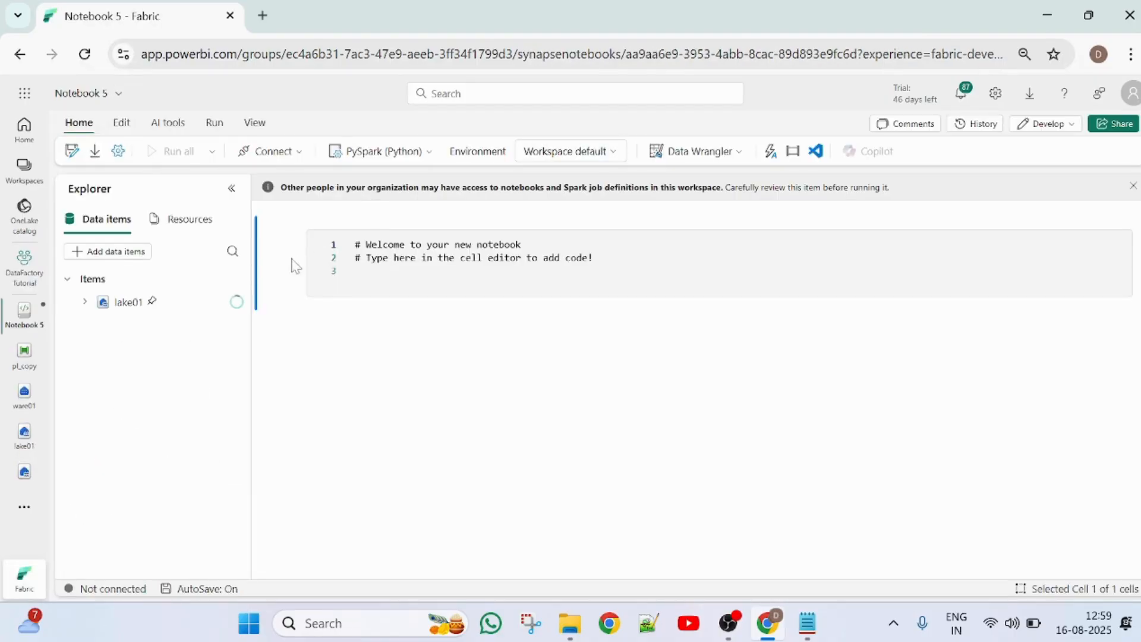
pyautogui.click(84, 303)
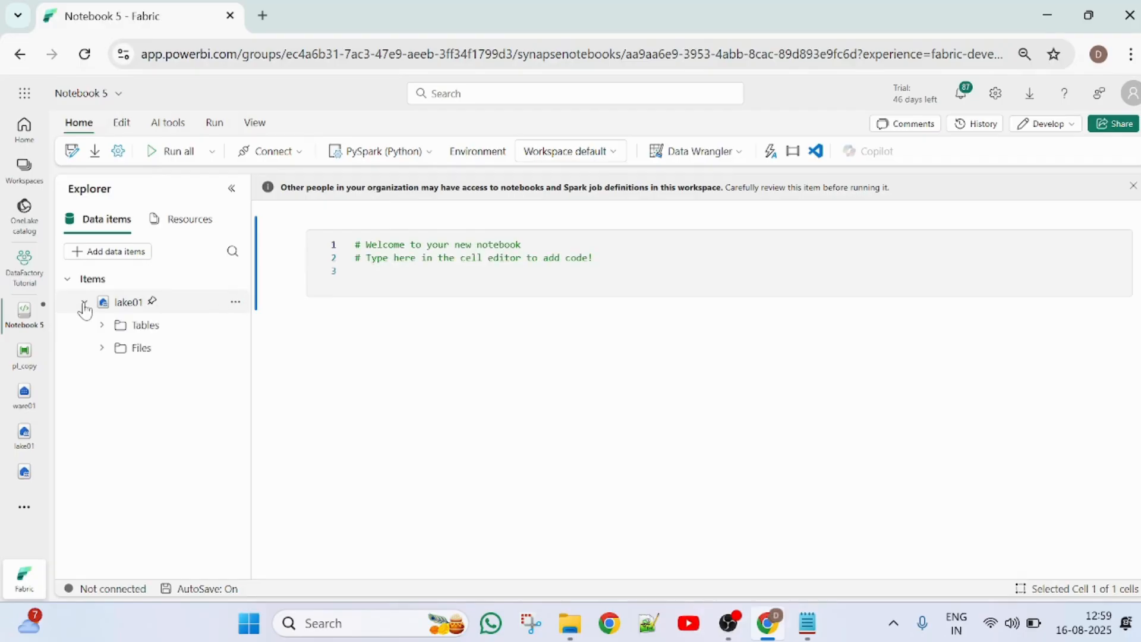
pyautogui.click(103, 326)
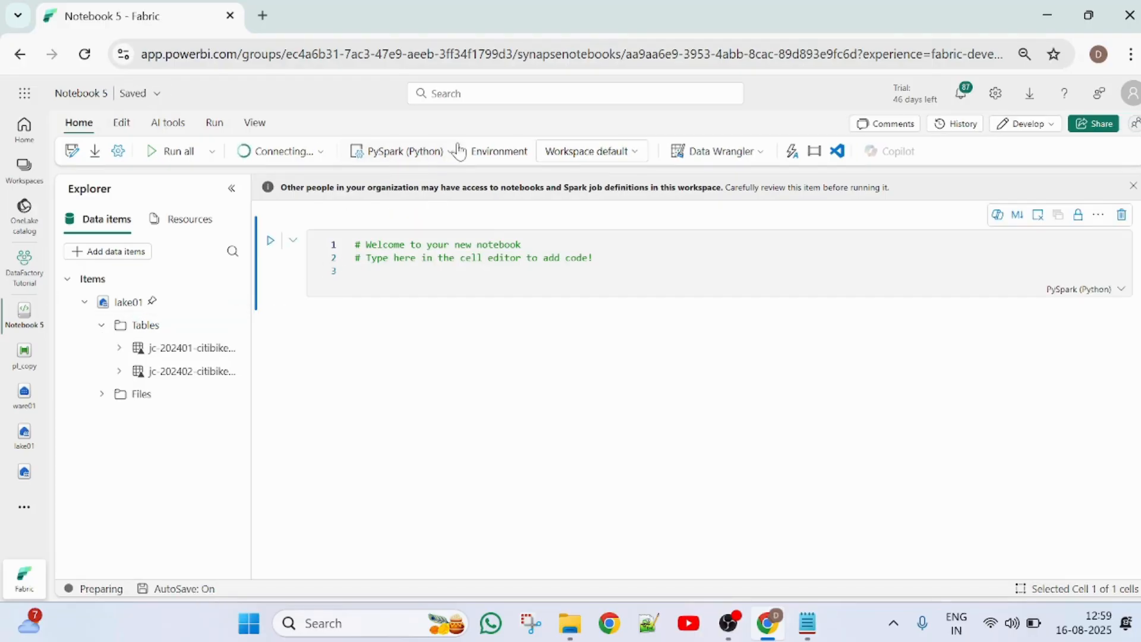
# Set the notebook language to Spark SQL and run a cell that creates an Employees table and inserts three employee rows
pyautogui.click(450, 153)
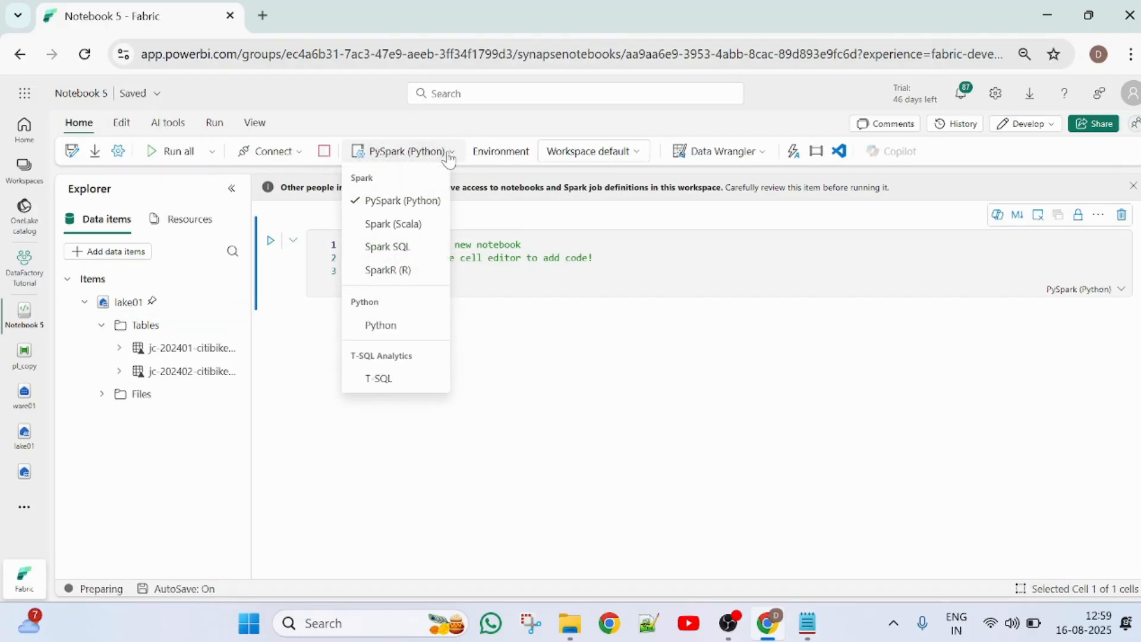
pyautogui.click(398, 247)
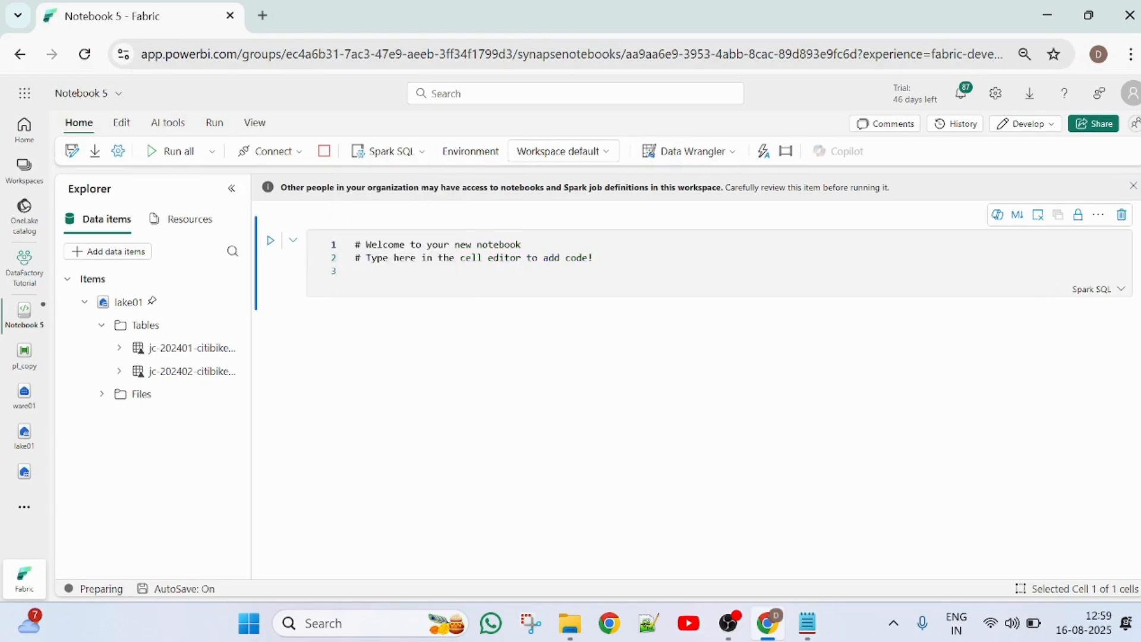
pyautogui.click(357, 271)
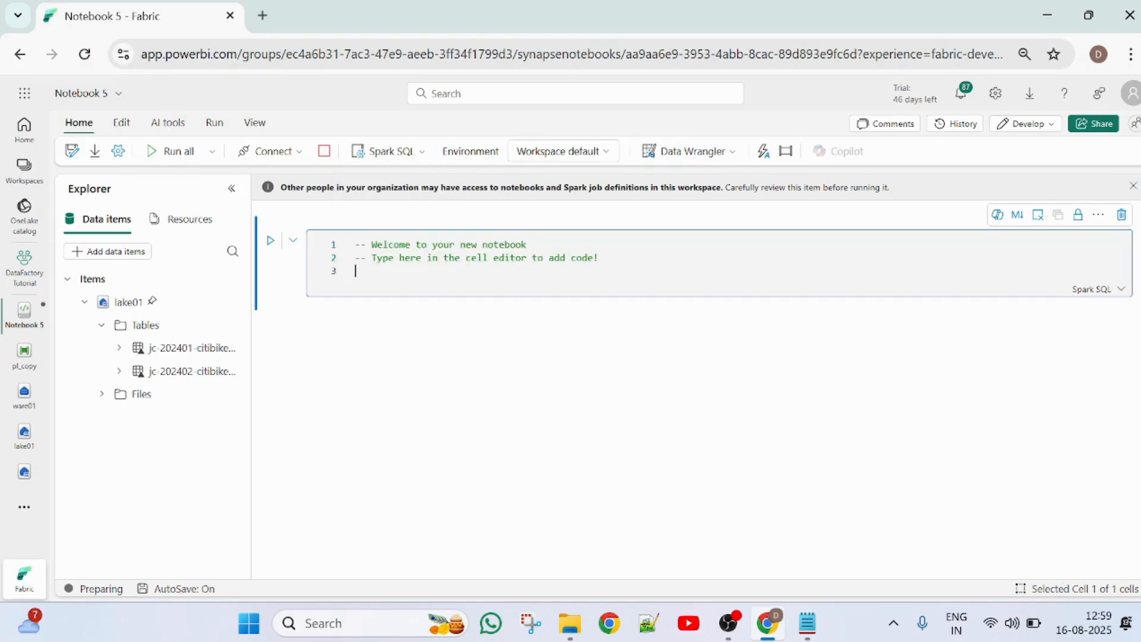
pyautogui.write("CREATE TABLE Employees (     EmployeeID INT,     FirstName VARCHAR(50),     LastName VARCHAR(50),     Department VARCHAR(50),     Salary DECIMAL(10, 2) );  INSERT INTO Employees (EmployeeID, FirstName, LastName, Department, Salary) VALUES (1, 'John', 'Doe', 'HR', 50000.00), (2, 'Jane', 'Smith', 'IT', 65000.00), (3, 'Mike', 'Johnson', 'Finance', 70000.00);")
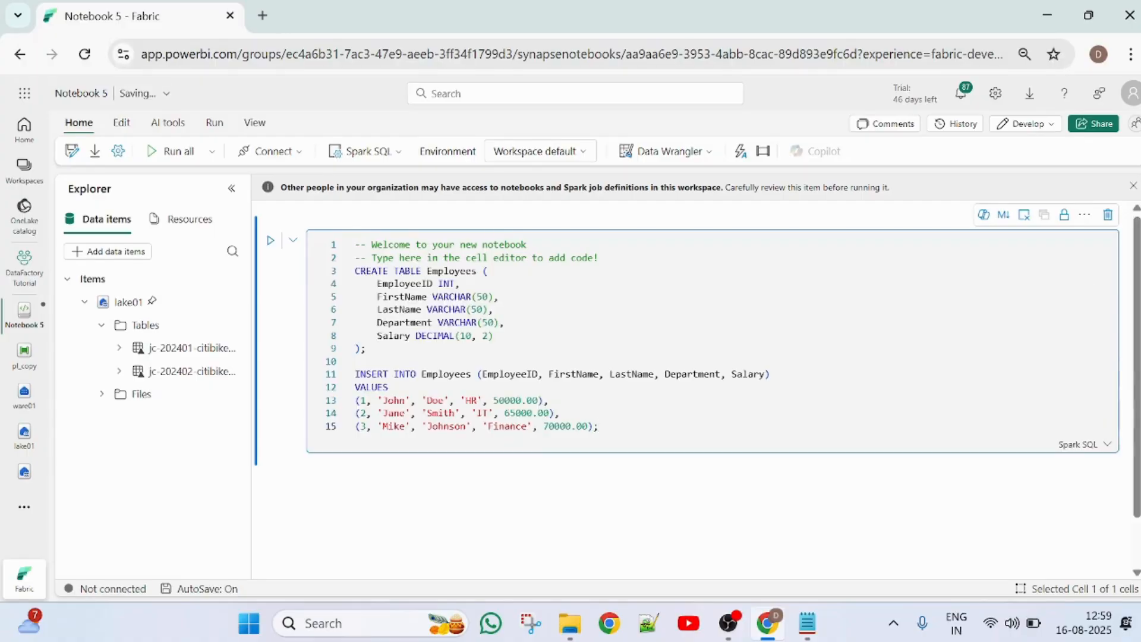
pyautogui.click(270, 240)
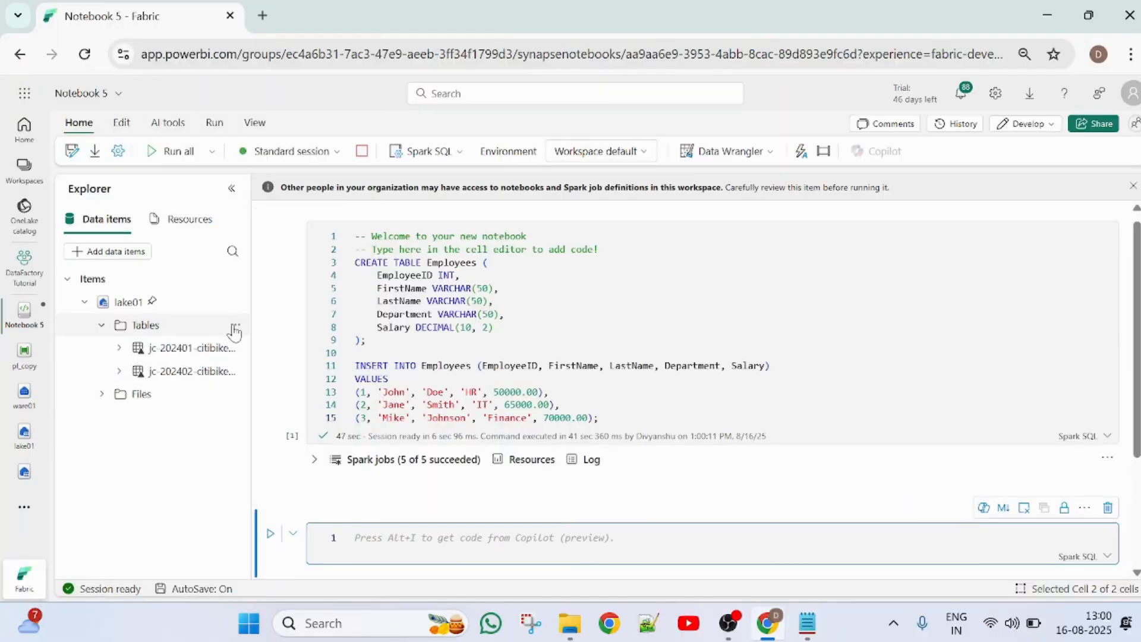
# Refresh the lake01 tables in the notebook explorer and select the employees table
pyautogui.click(235, 330)
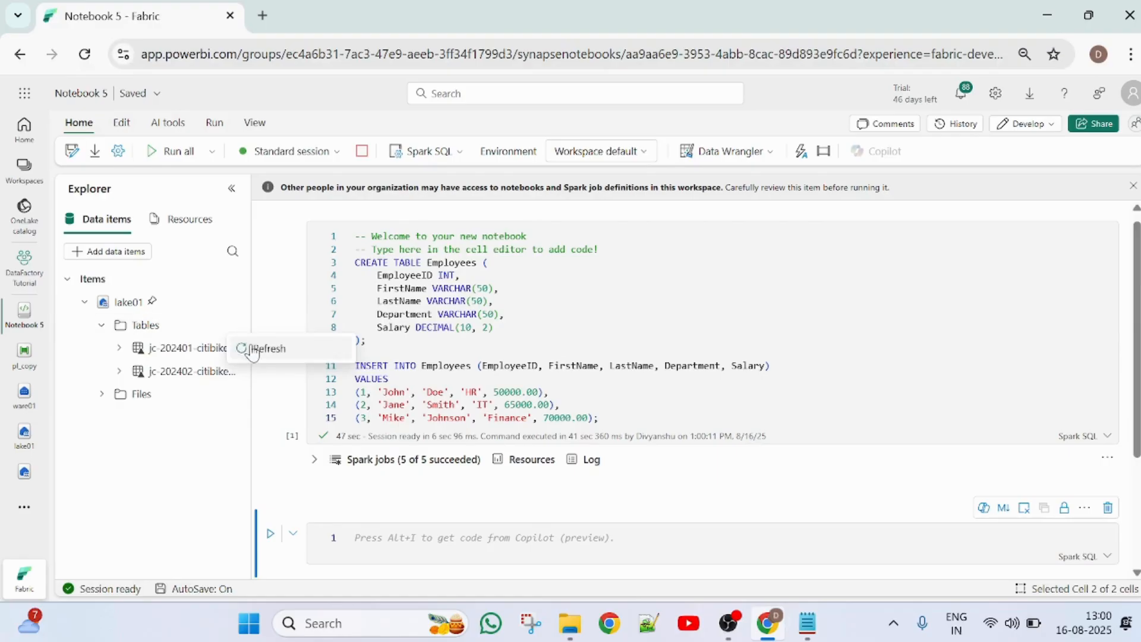
pyautogui.click(255, 349)
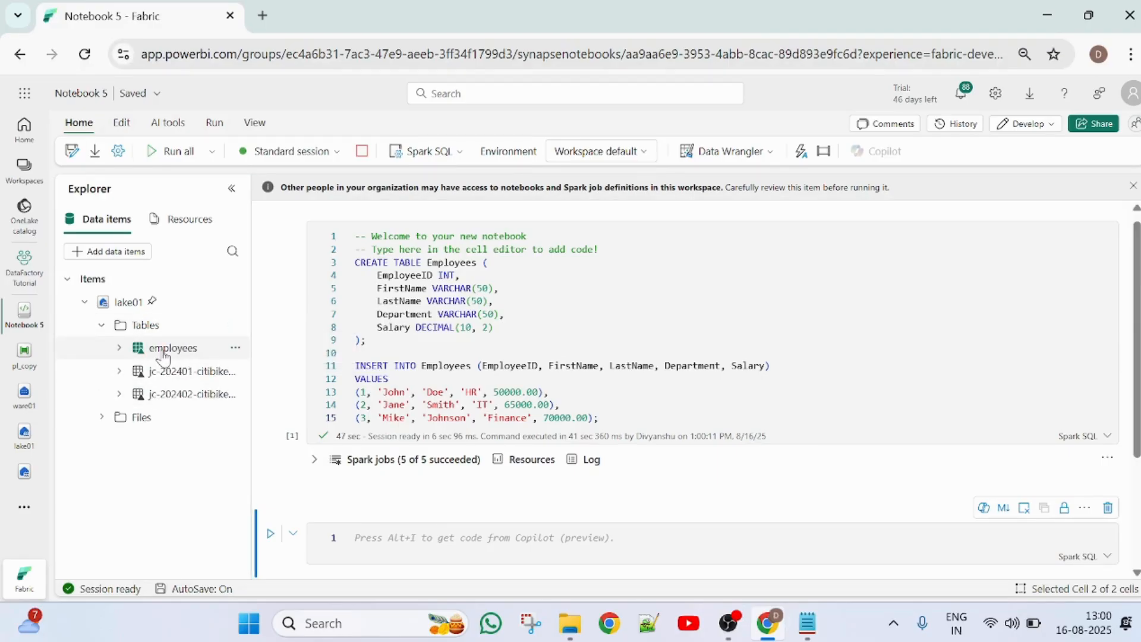
pyautogui.click(165, 351)
# Run SELECT * from Employees in the second notebook cell and review the returned rows
pyautogui.click(357, 538)
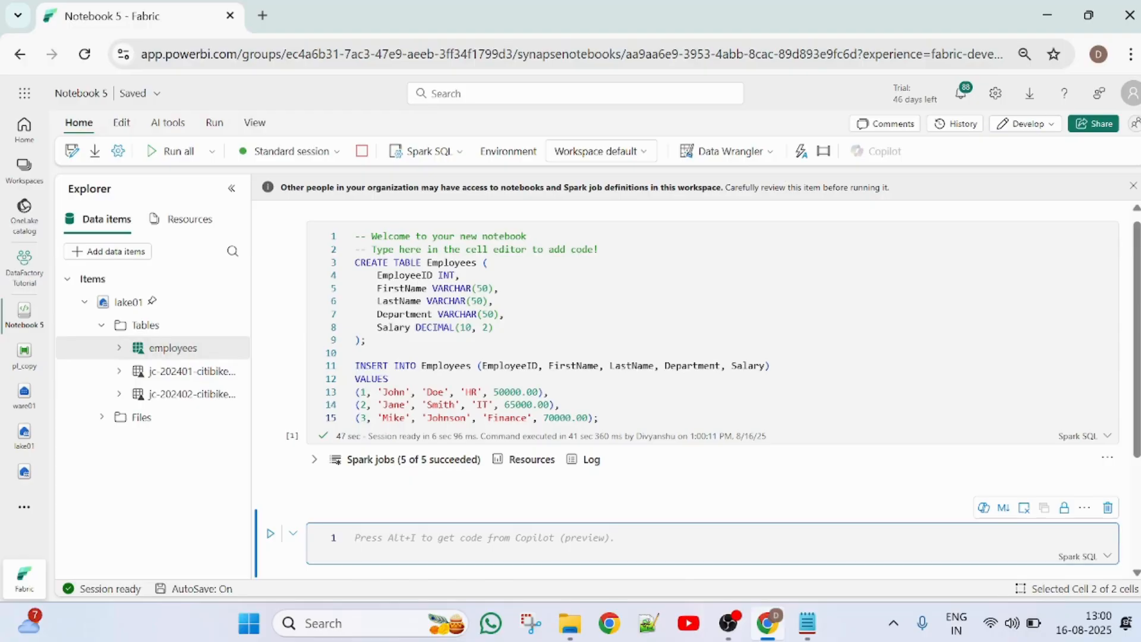
pyautogui.write('SELECT')
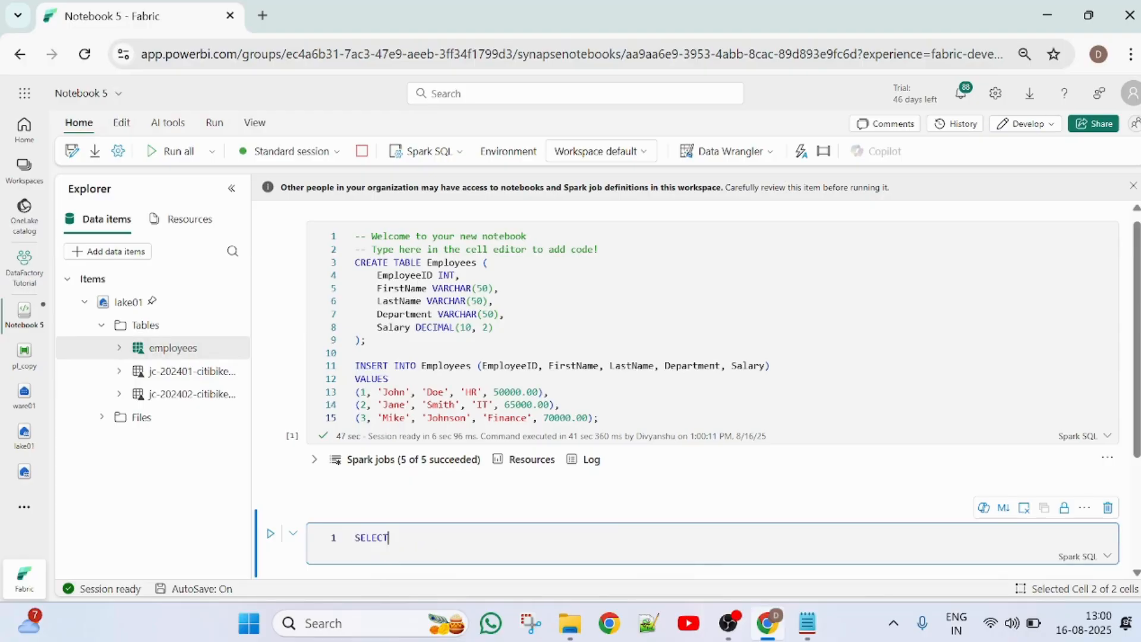
pyautogui.write('fro')
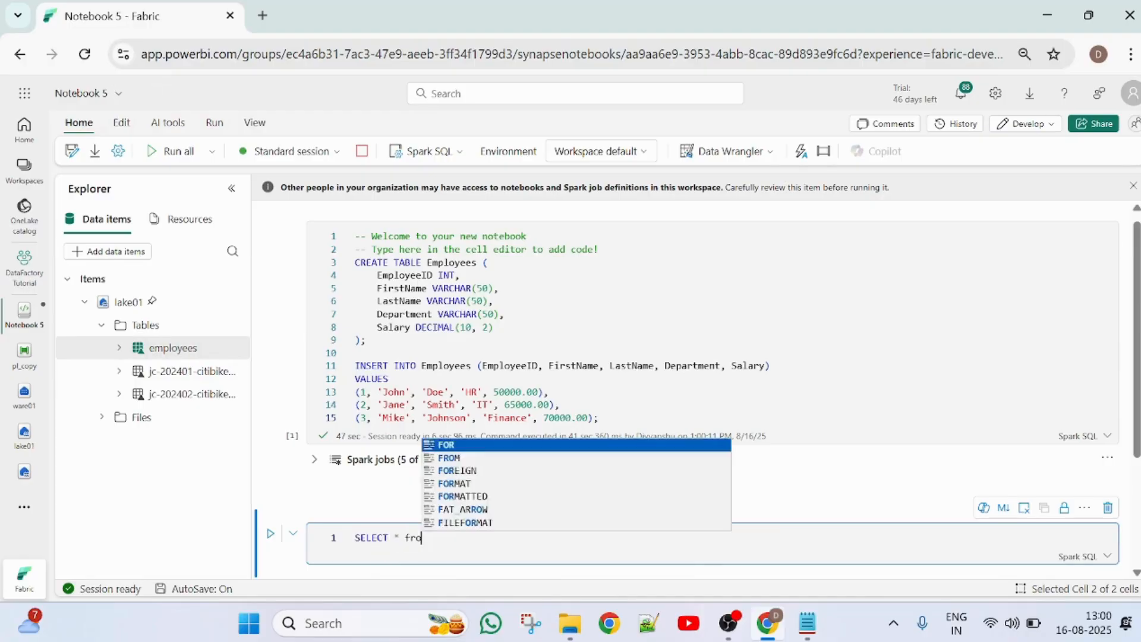
pyautogui.write('m emp')
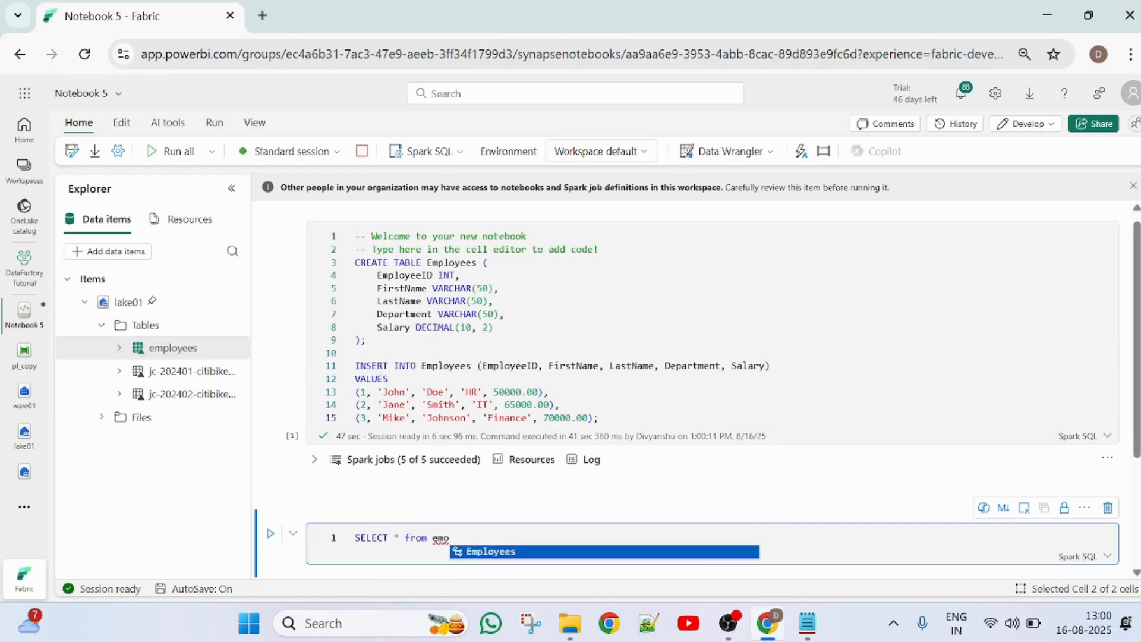
pyautogui.press('Return')
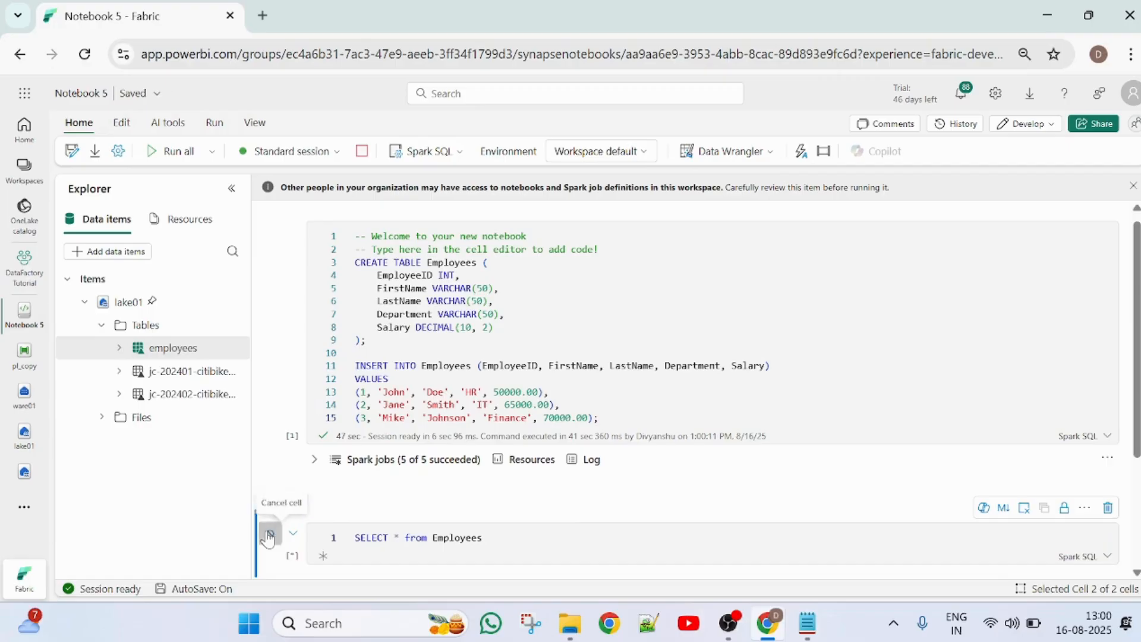
pyautogui.click(270, 534)
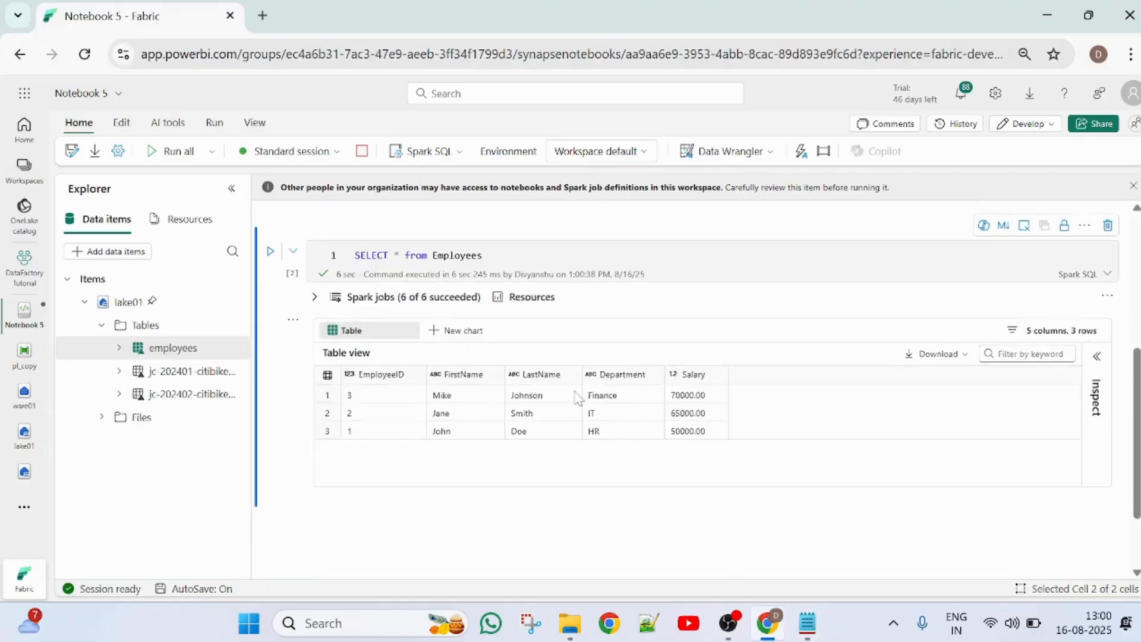
pyautogui.scroll(5, 577, 397)
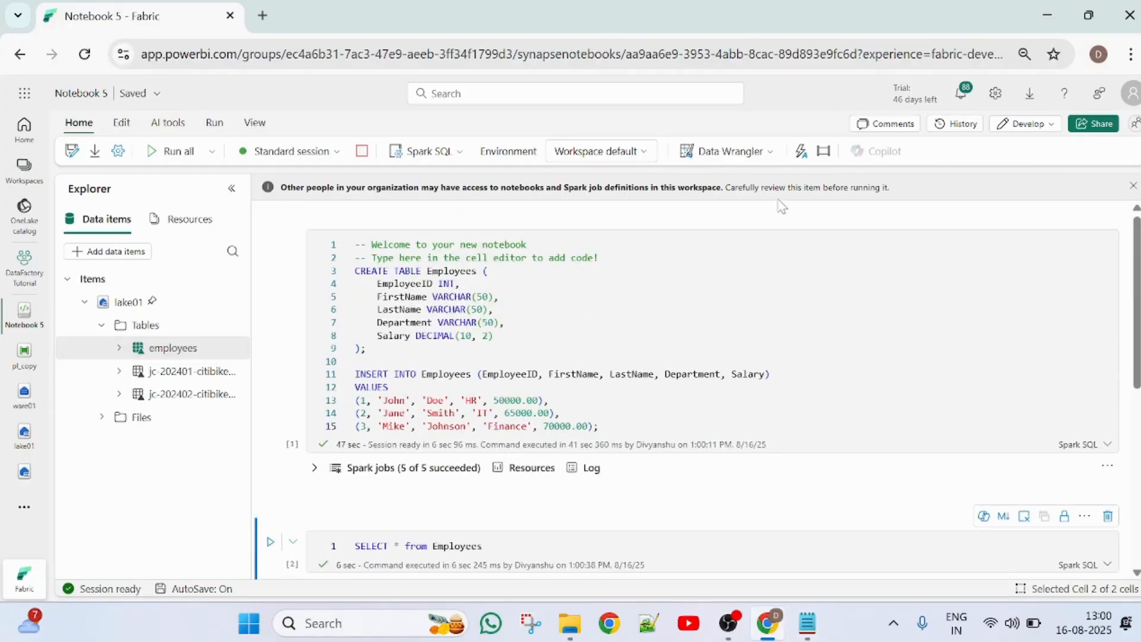
# Create a new pipeline from the notebook, keeping the suggested name pipeline1
pyautogui.click(823, 155)
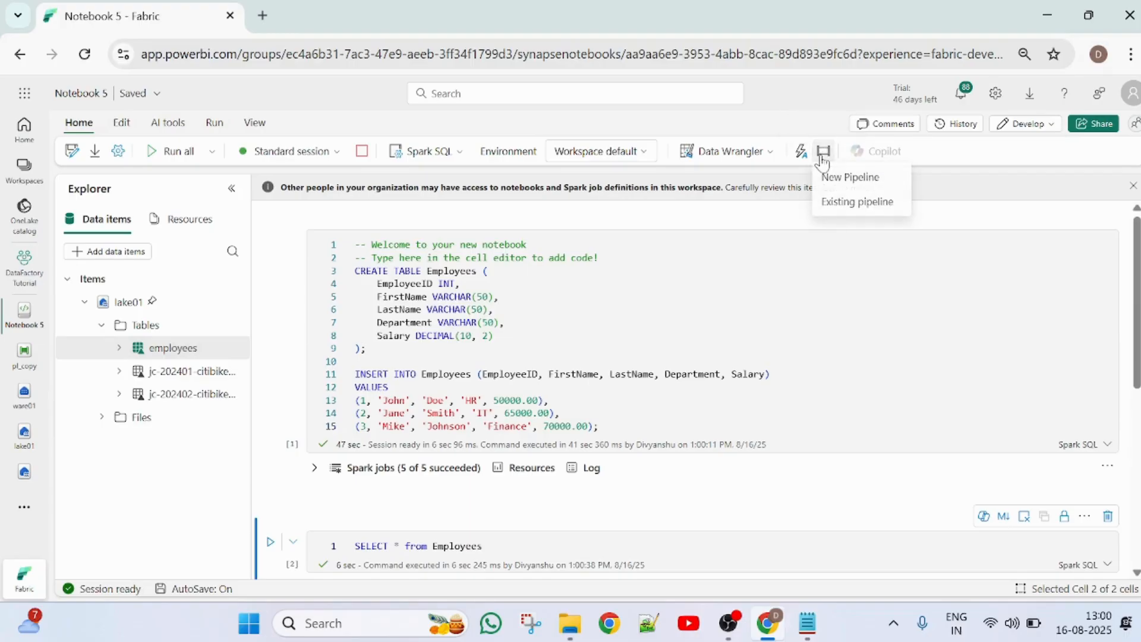
pyautogui.click(850, 178)
pyautogui.click(578, 410)
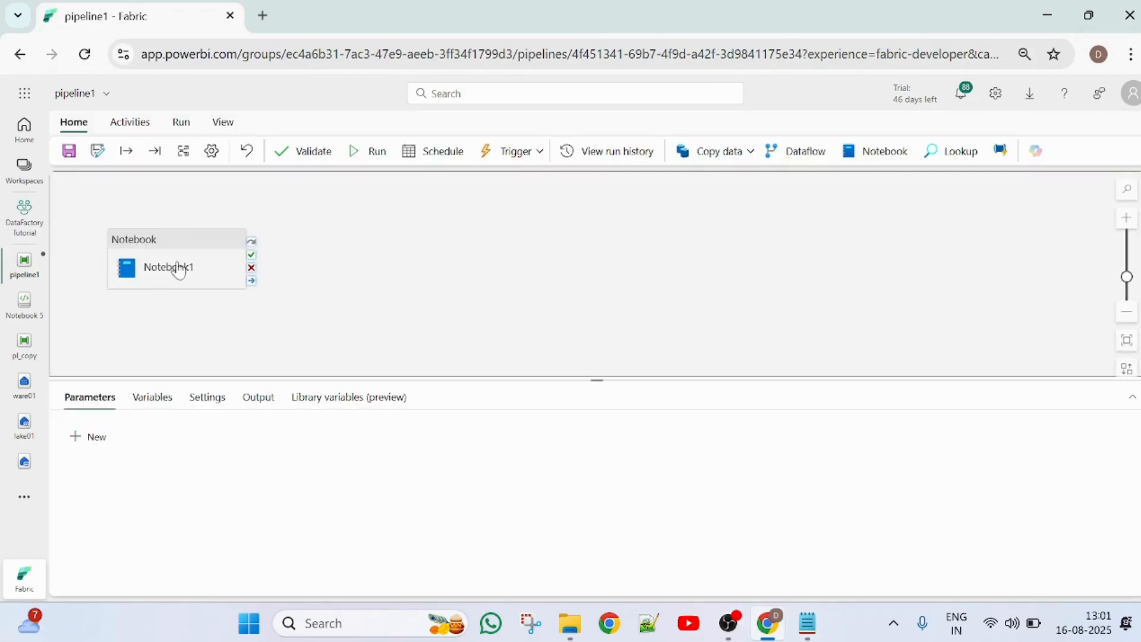
# Check the workspace and notebook settings of the Notebook1 activity, and save and run the pipeline
pyautogui.click(171, 252)
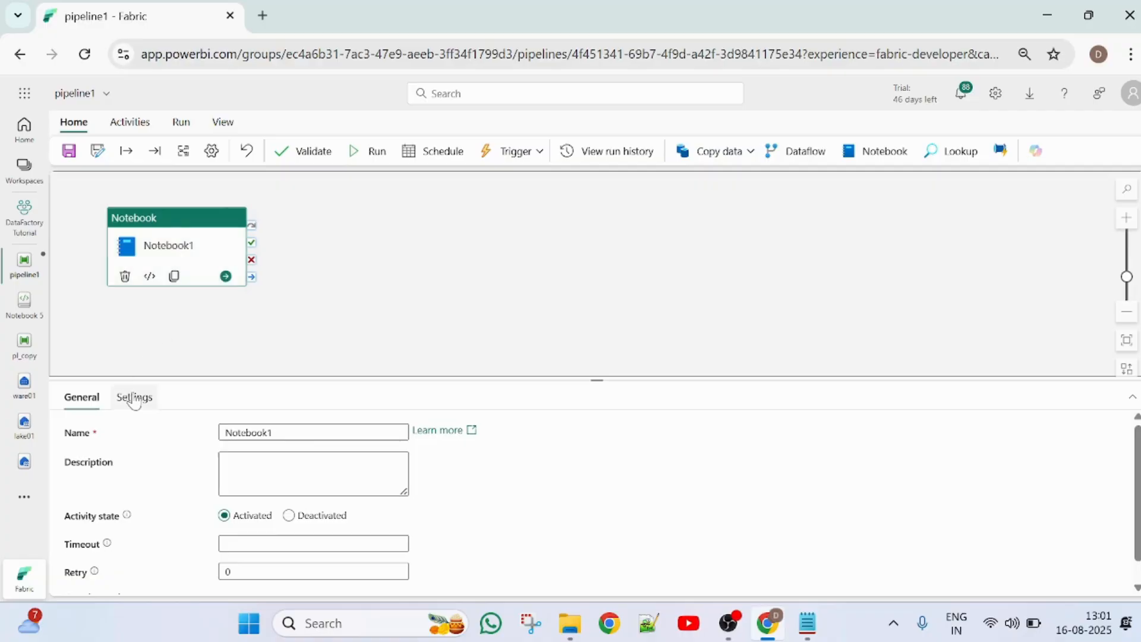
pyautogui.click(135, 398)
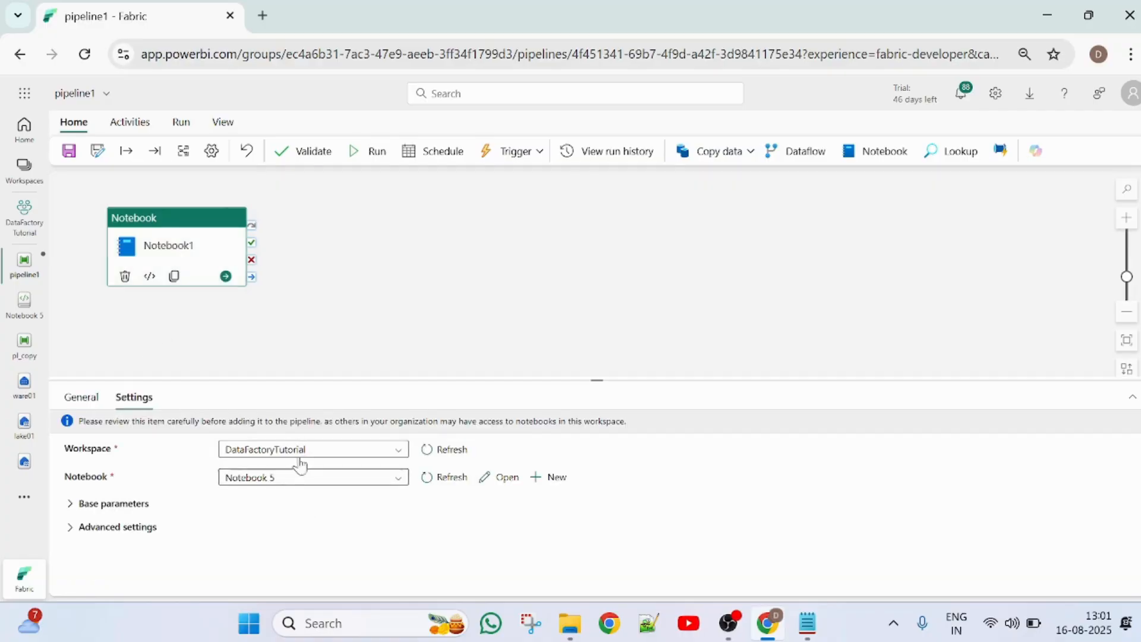
pyautogui.click(362, 154)
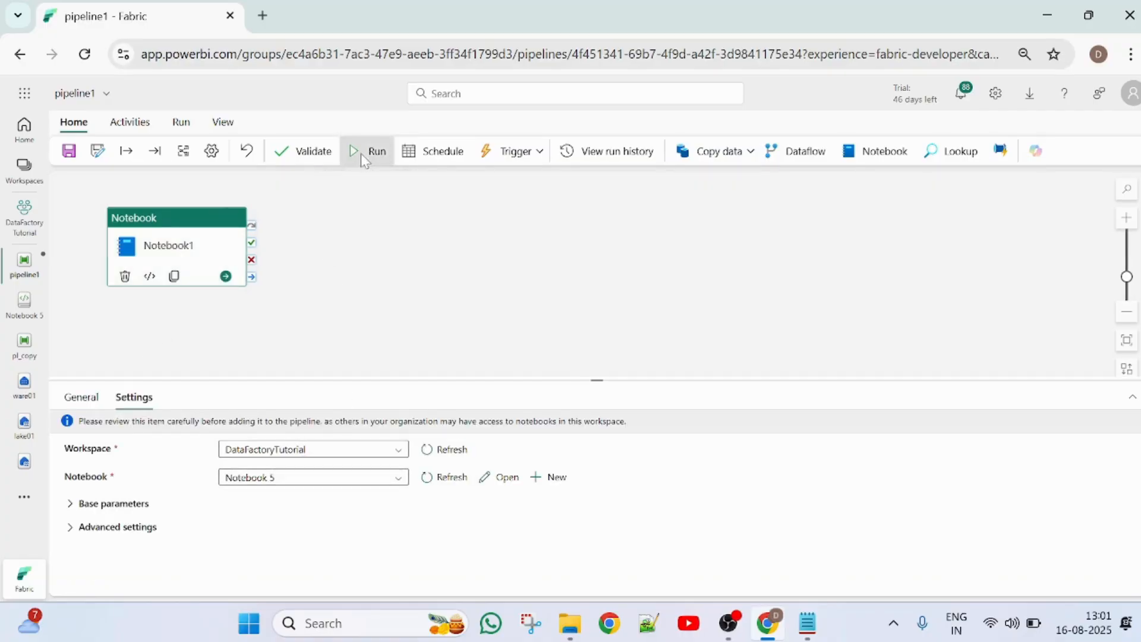
pyautogui.click(586, 393)
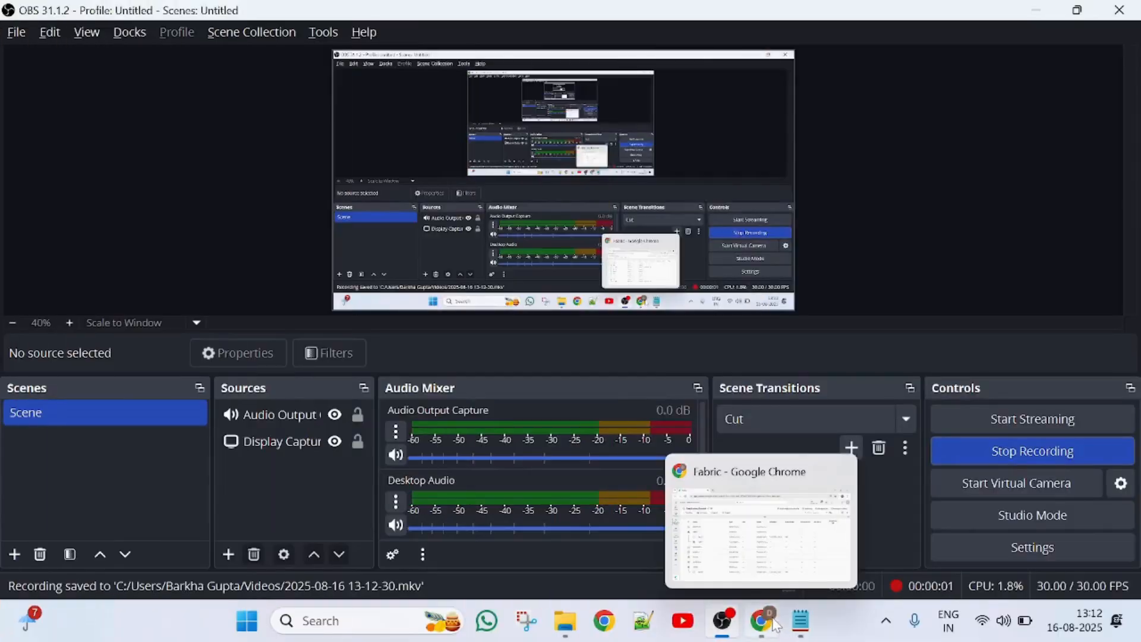
# Switch to Chrome to look at the tables in the ware01 warehouse, and return to the DataFactoryTutorial item list
pyautogui.click(767, 621)
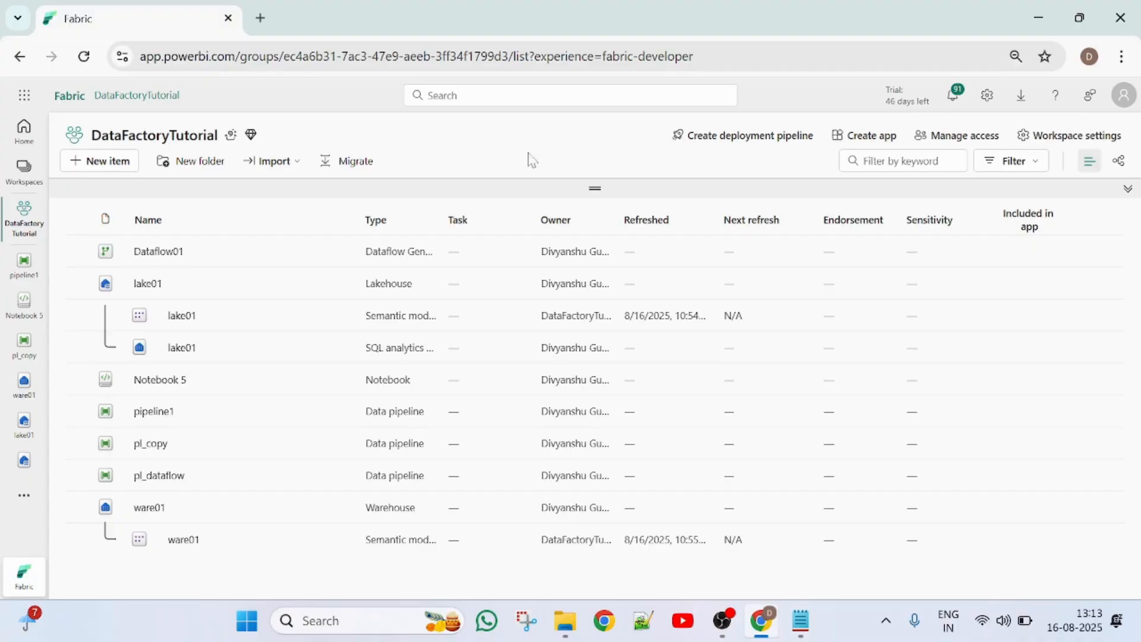
pyautogui.click(149, 512)
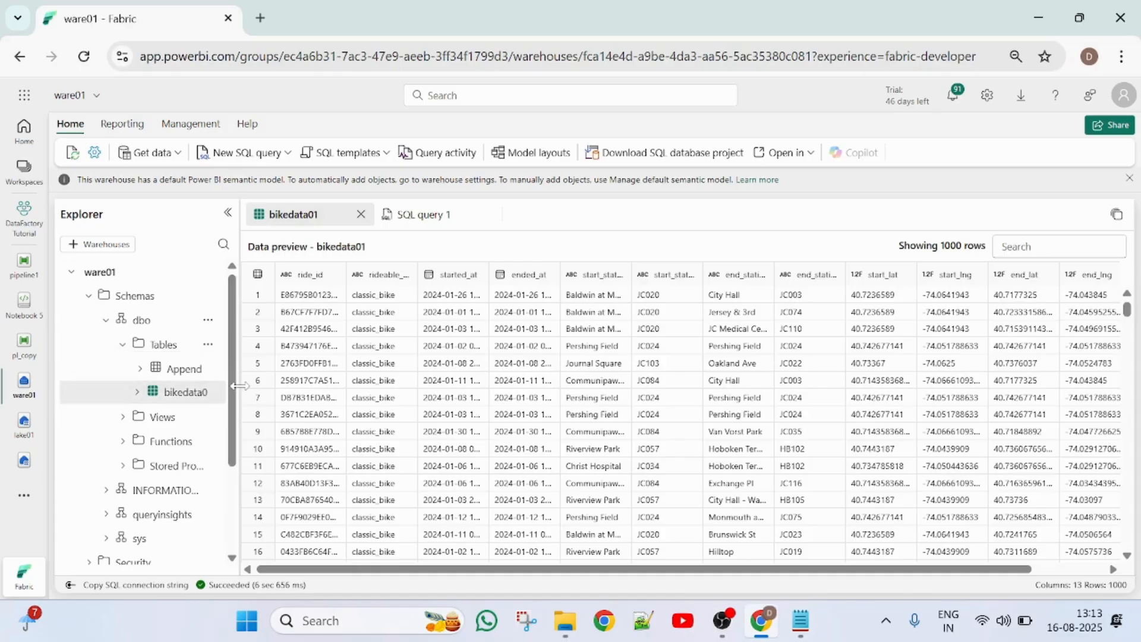
pyautogui.click(24, 223)
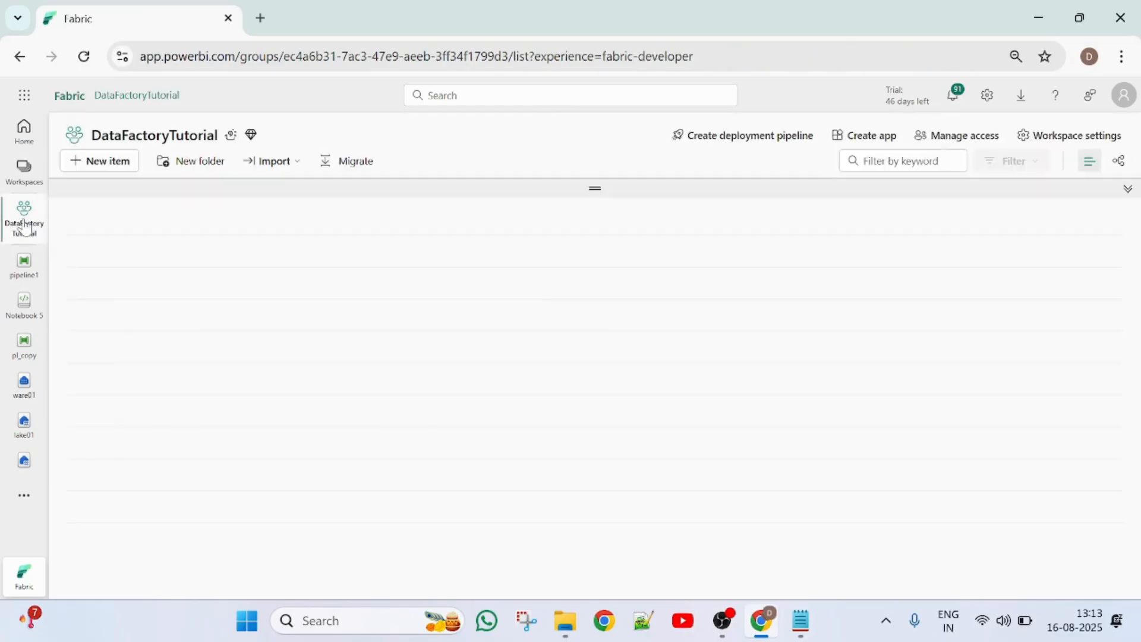
# Create a new data pipeline named pl_script in the DataFactoryTutorial workspace
pyautogui.click(102, 165)
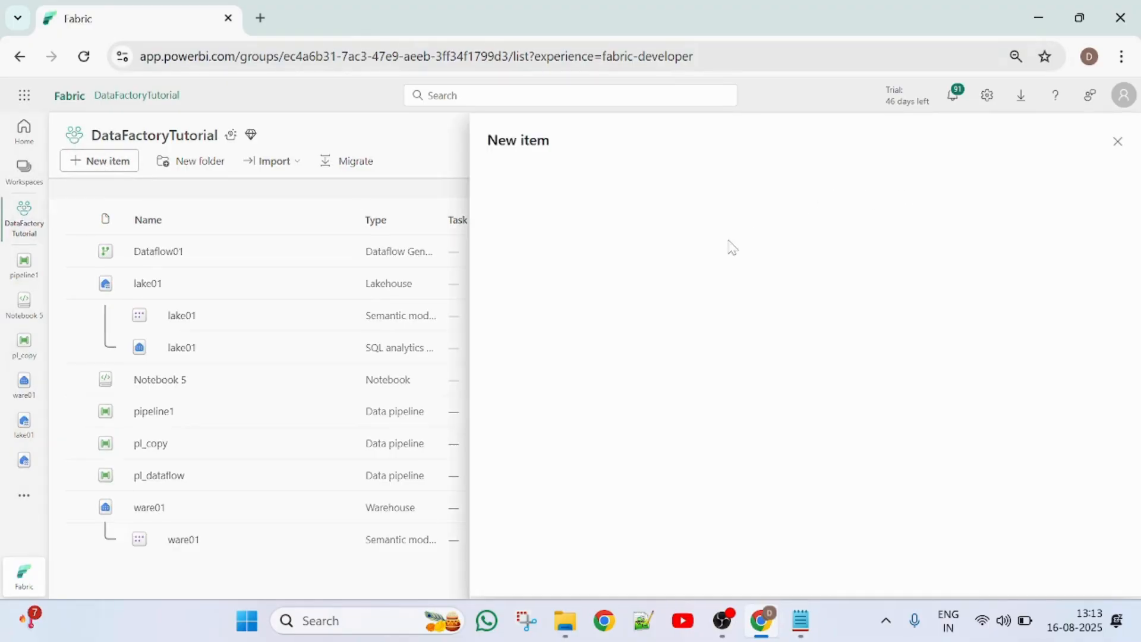
pyautogui.click(788, 313)
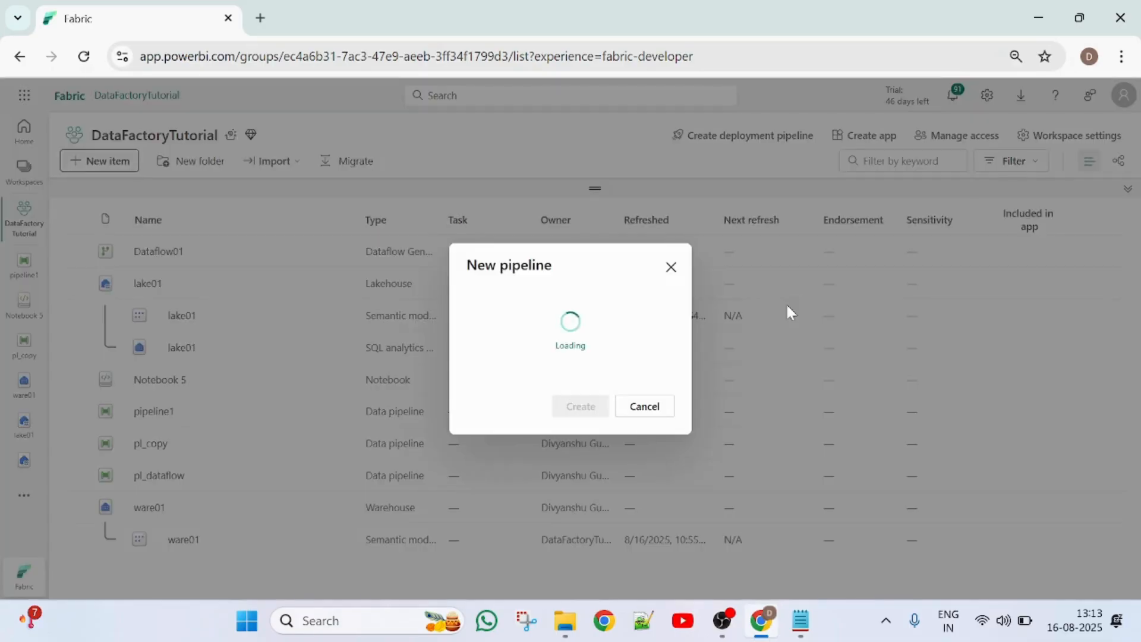
pyautogui.press('BackSpace')
pyautogui.press('BackSpace')
pyautogui.press('BackSpace')
pyautogui.press('BackSpace')
pyautogui.press('BackSpace')
pyautogui.press('BackSpace')
pyautogui.press('BackSpace')
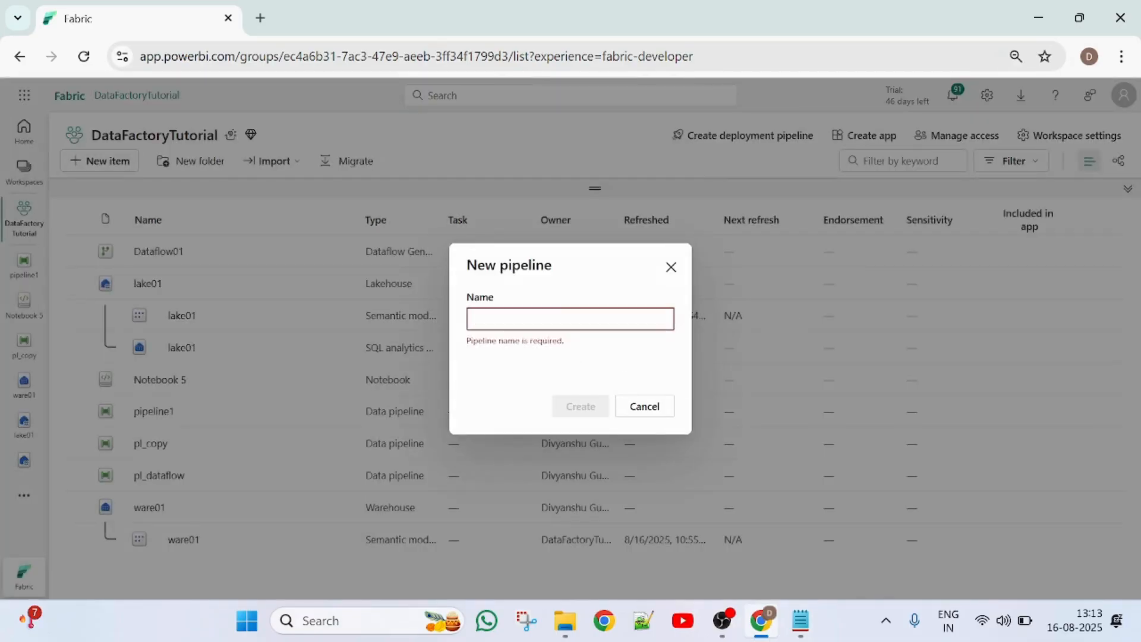
pyautogui.write('pl_script')
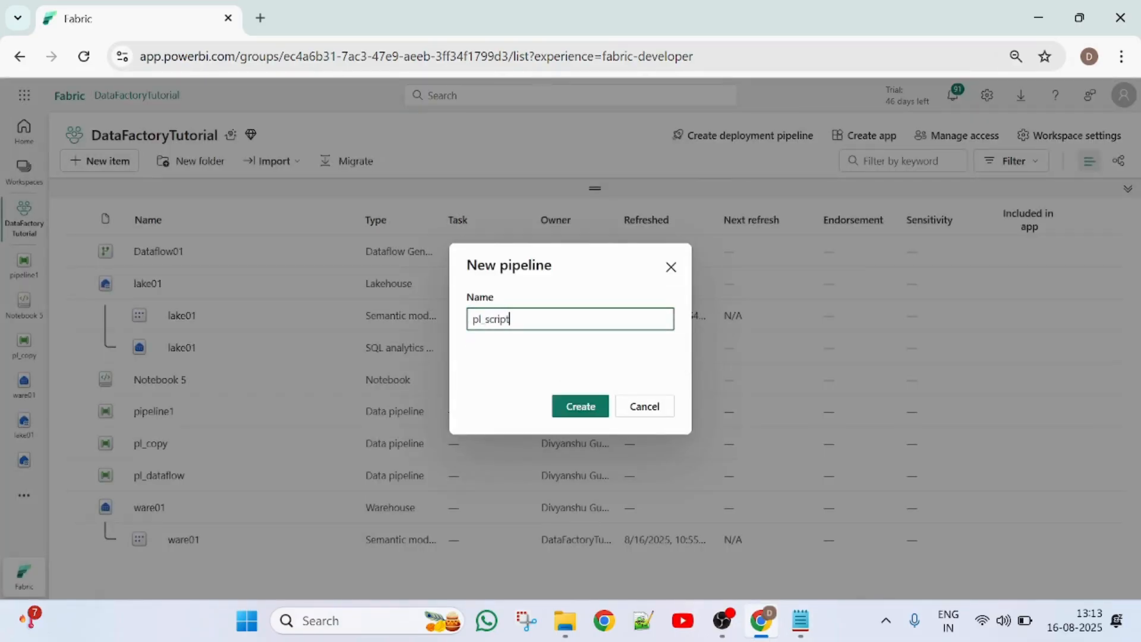
pyautogui.click(582, 406)
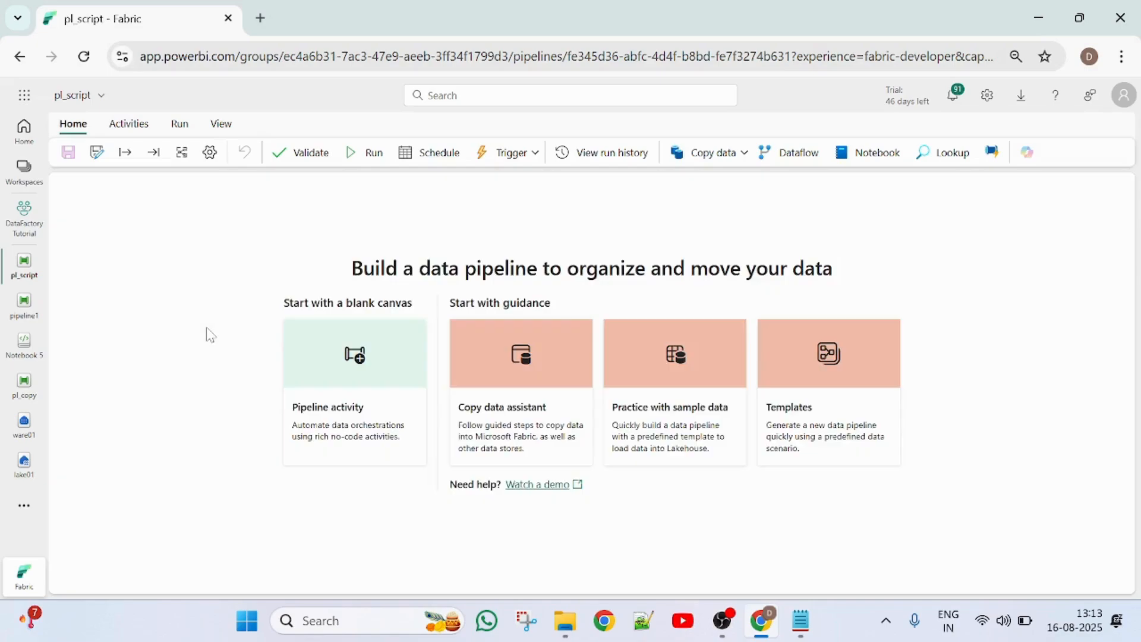
# Add a Script activity to the pl_script pipeline and set its connection to ware01
pyautogui.click(124, 126)
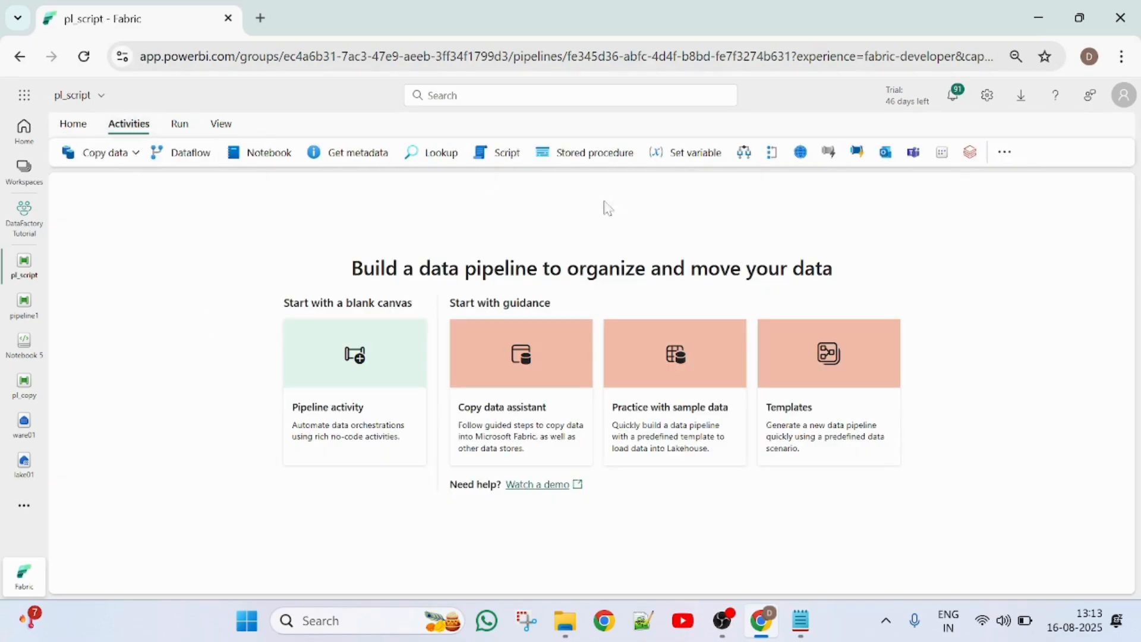
pyautogui.click(506, 154)
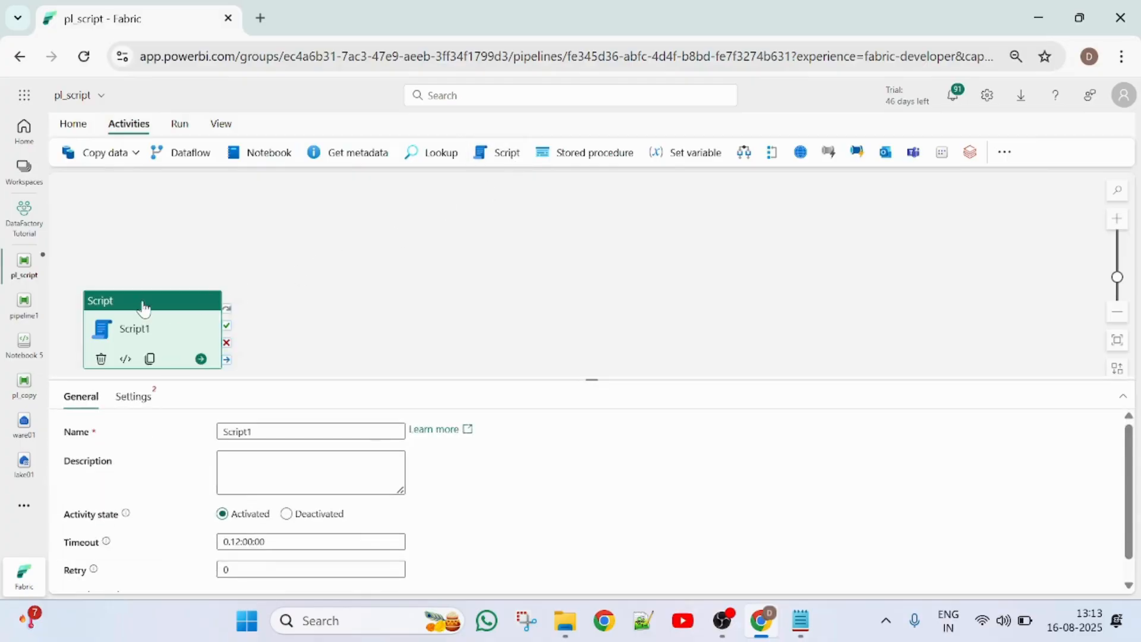
pyautogui.moveTo(144, 309); pyautogui.dragTo(265, 217)
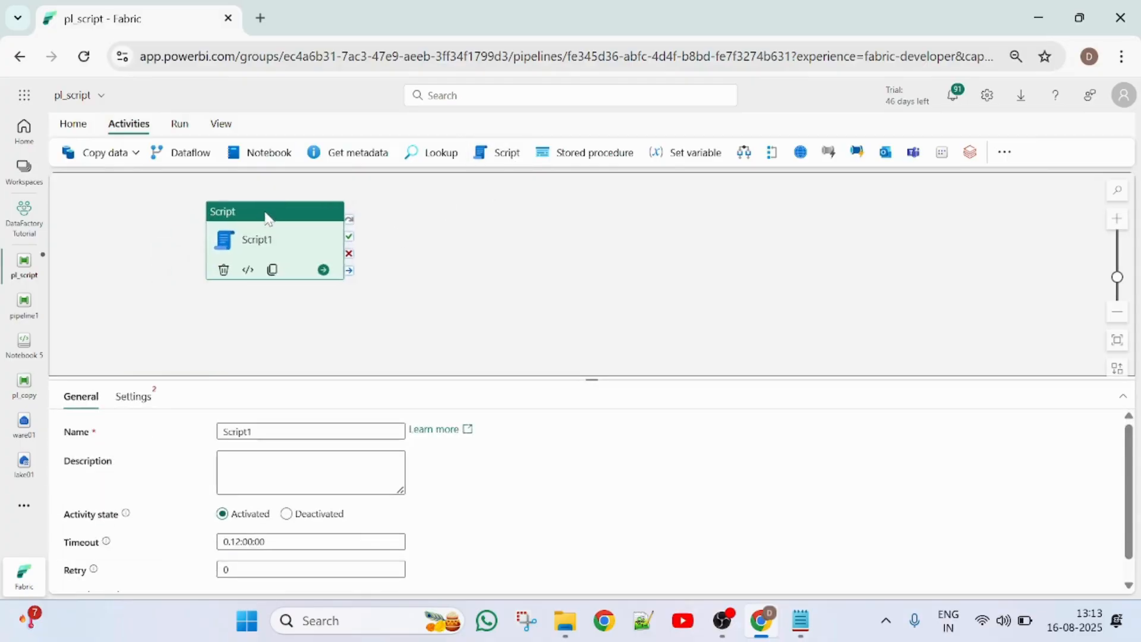
pyautogui.click(135, 397)
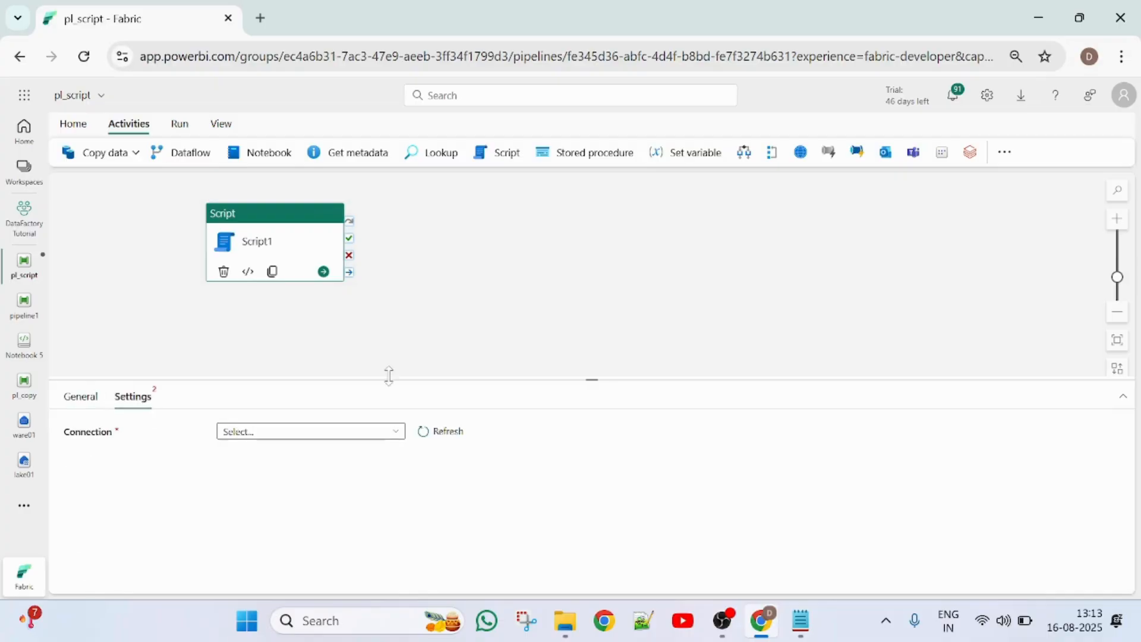
pyautogui.click(402, 440)
pyautogui.click(285, 453)
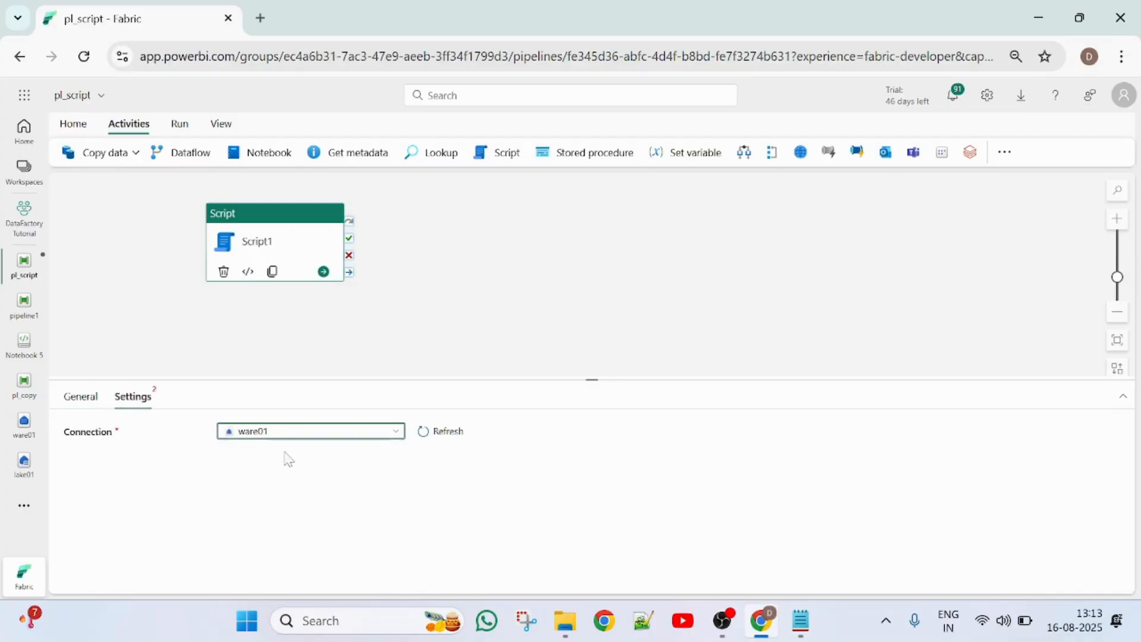
# Read the descriptions of the Query and NonQuery script types, leaving Query selected
pyautogui.scroll(-3, 504, 451)
pyautogui.scroll(3, 504, 452)
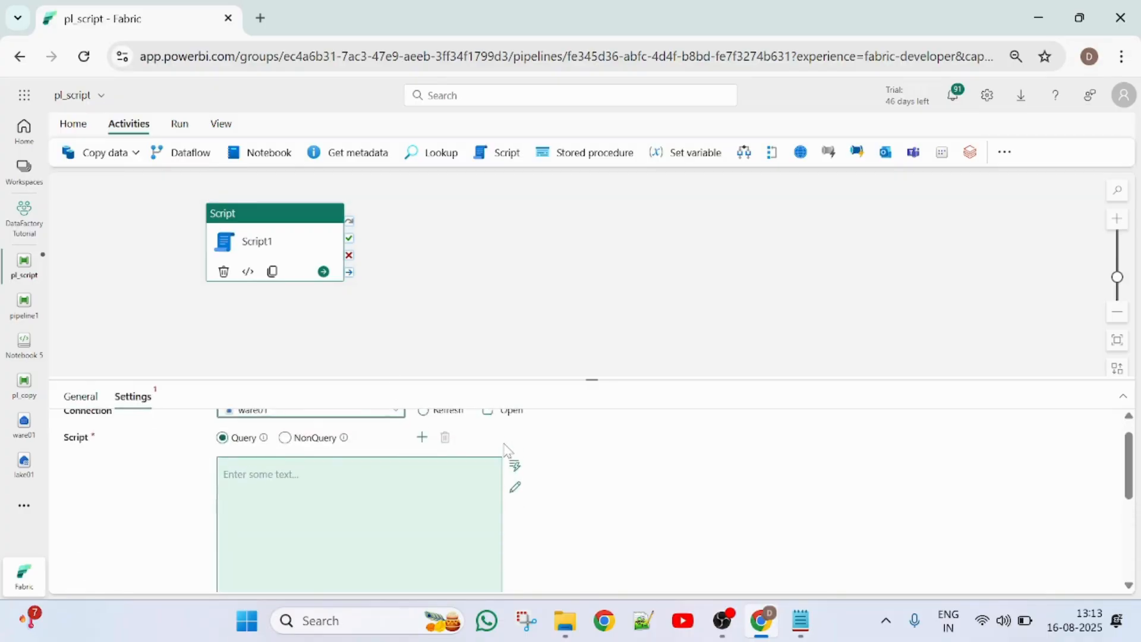
pyautogui.moveTo(264, 443)
pyautogui.click(286, 439)
pyautogui.moveTo(345, 442)
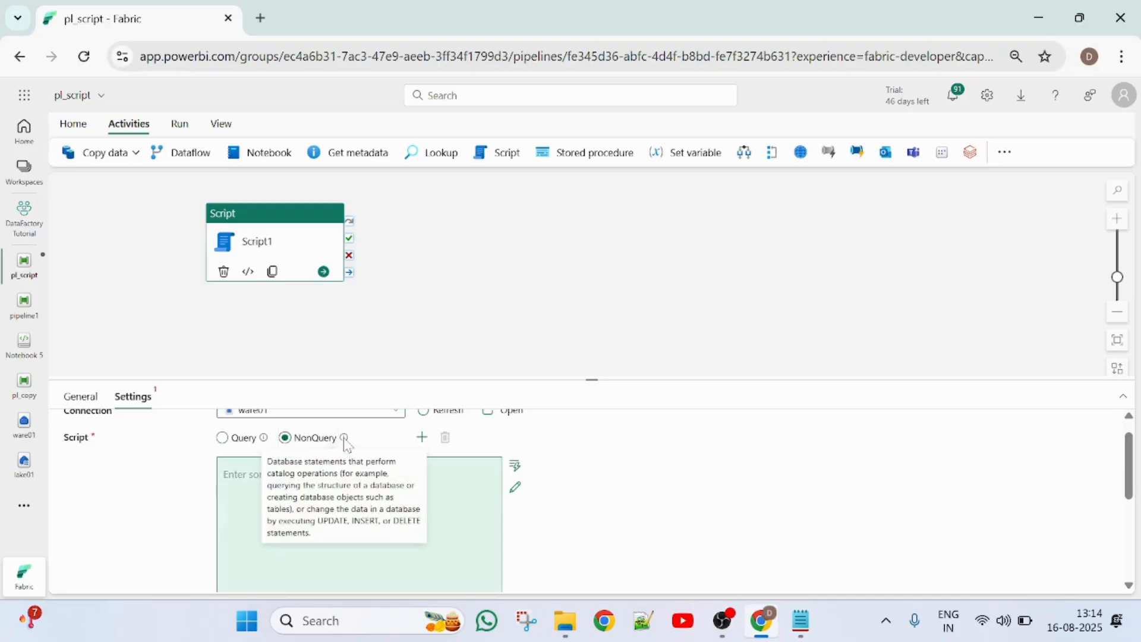
pyautogui.click(223, 438)
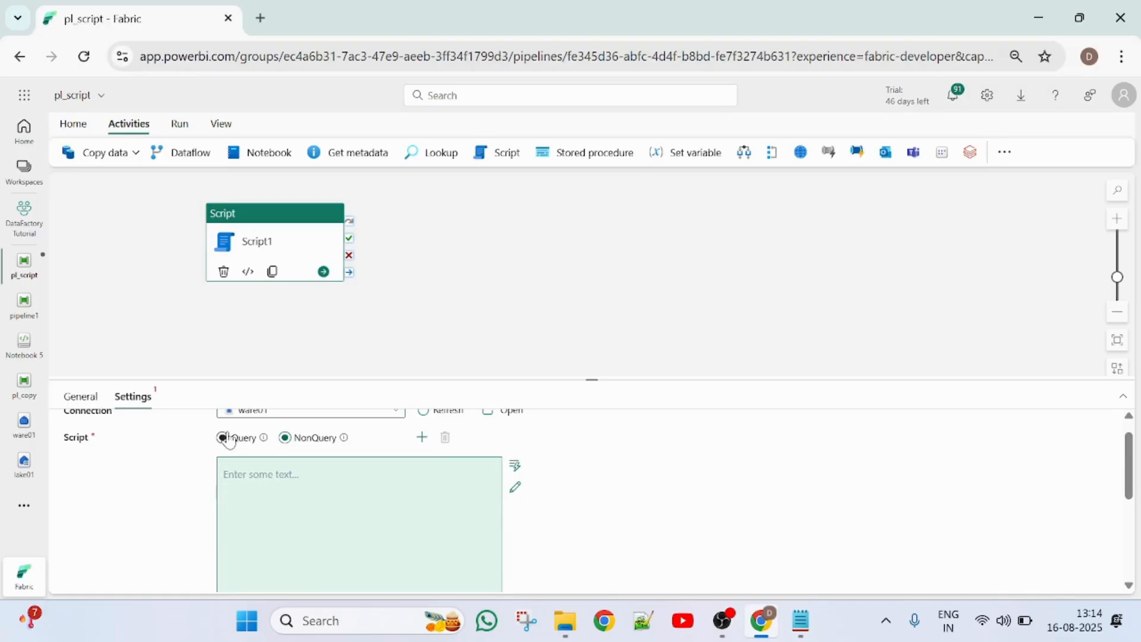
# Begin the script with "select * from" and open it in the code editor
pyautogui.click(292, 501)
pyautogui.click(565, 585)
pyautogui.click(333, 506)
pyautogui.write('select')
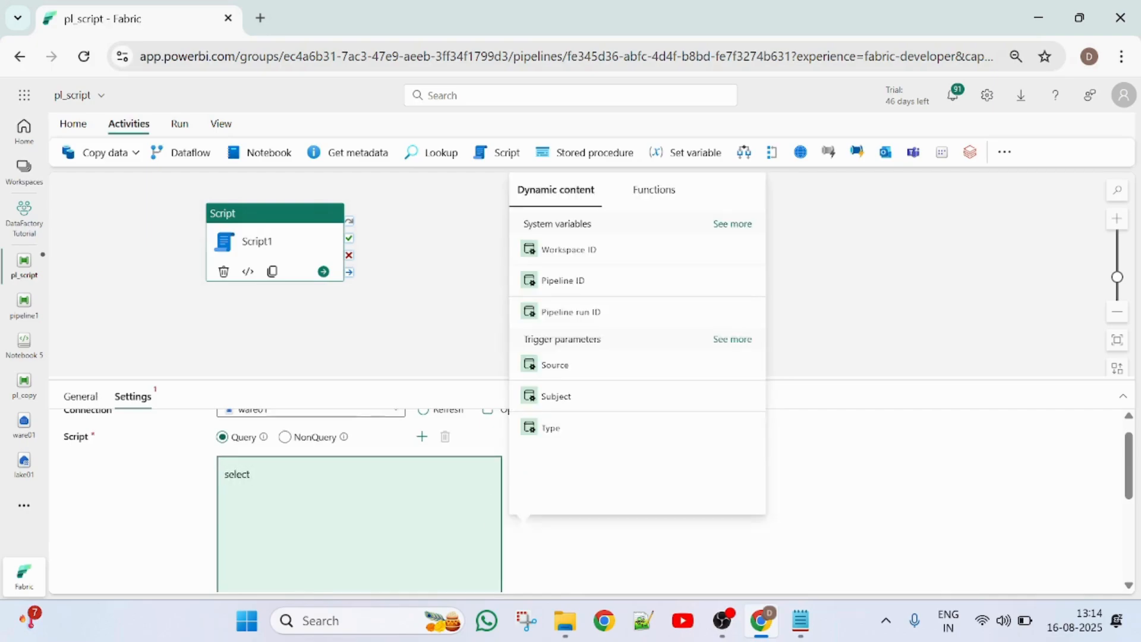
pyautogui.write(' * from')
pyautogui.click(587, 542)
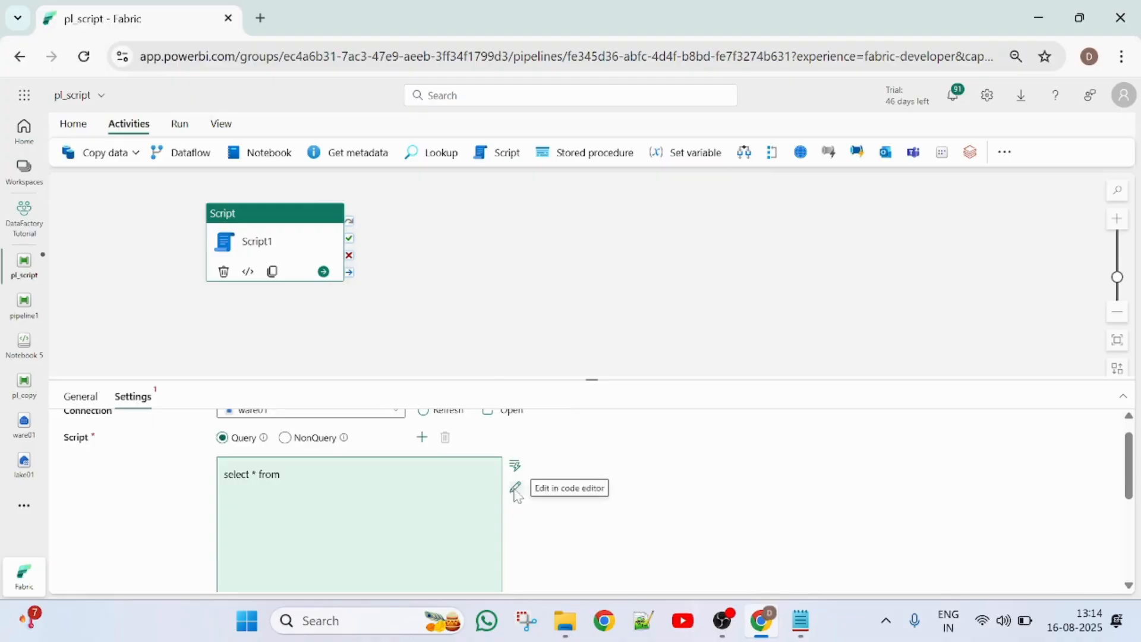
pyautogui.click(516, 488)
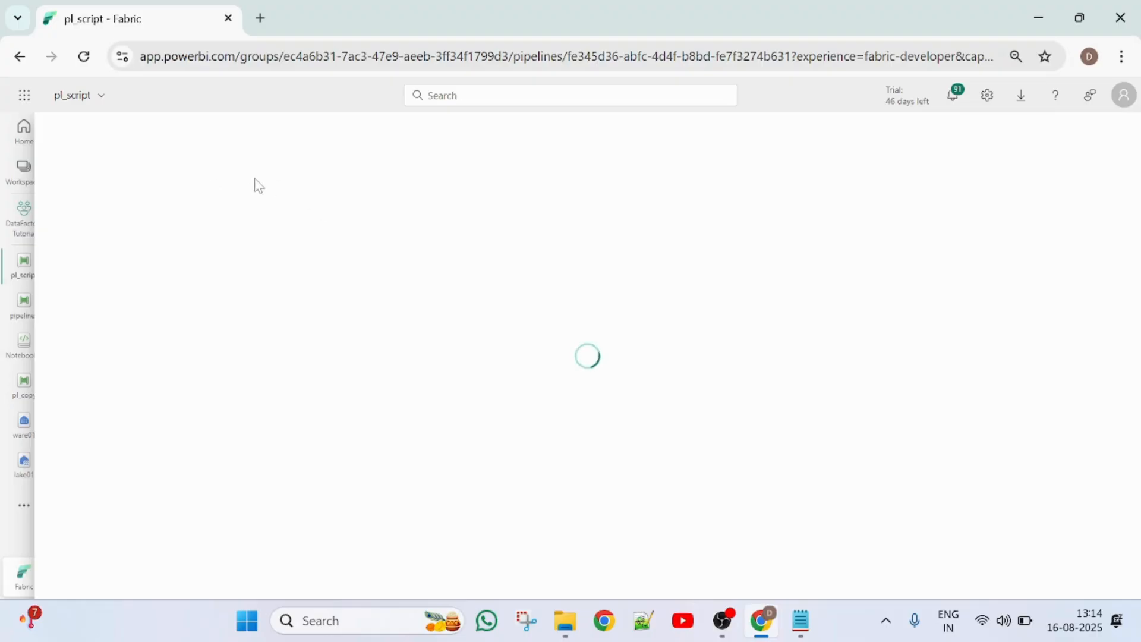
pyautogui.hotkey('ctrl', 'a')
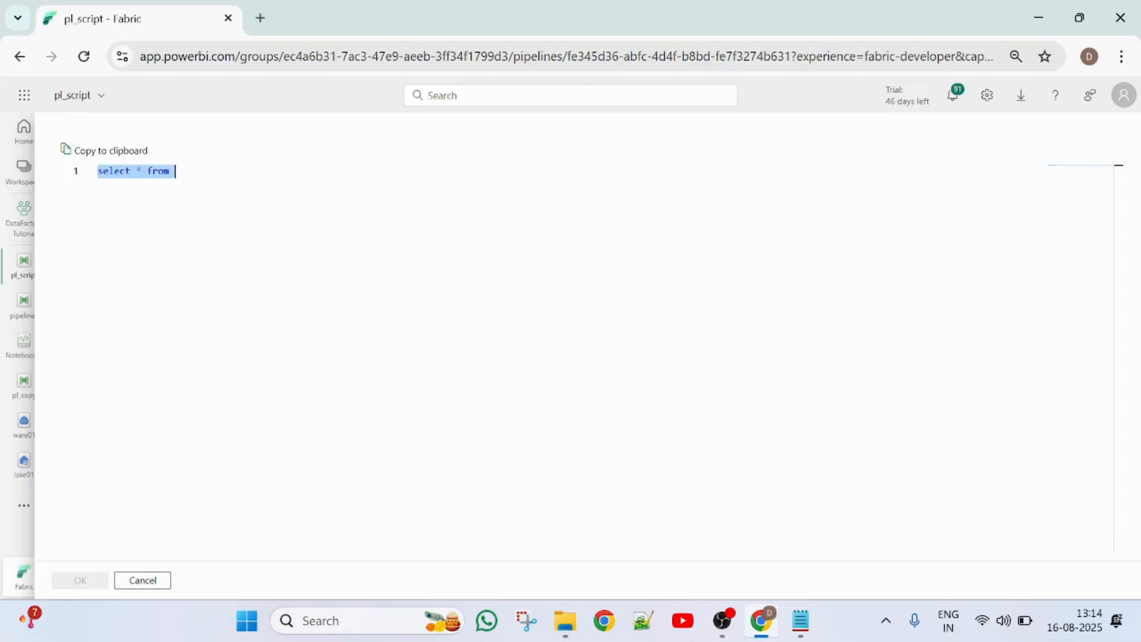
pyautogui.write('[ware01].[dbo].[bikedata01]')
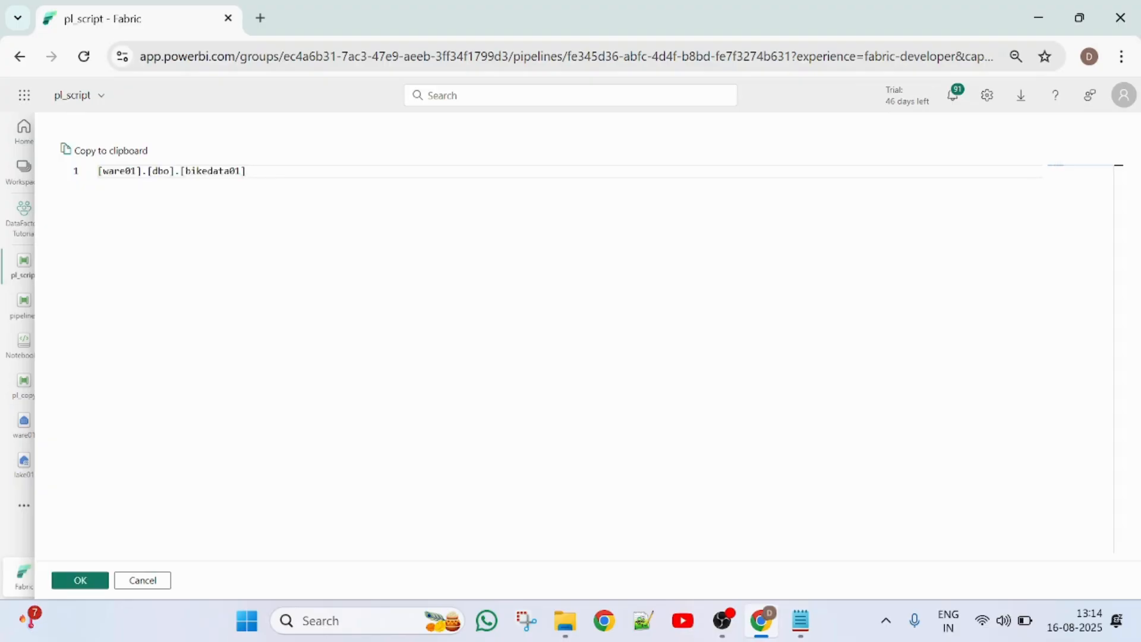
pyautogui.hotkey('ctrl', 'a')
pyautogui.hotkey('ctrl', 'c')
pyautogui.press('BackSpace')
pyautogui.write('se')
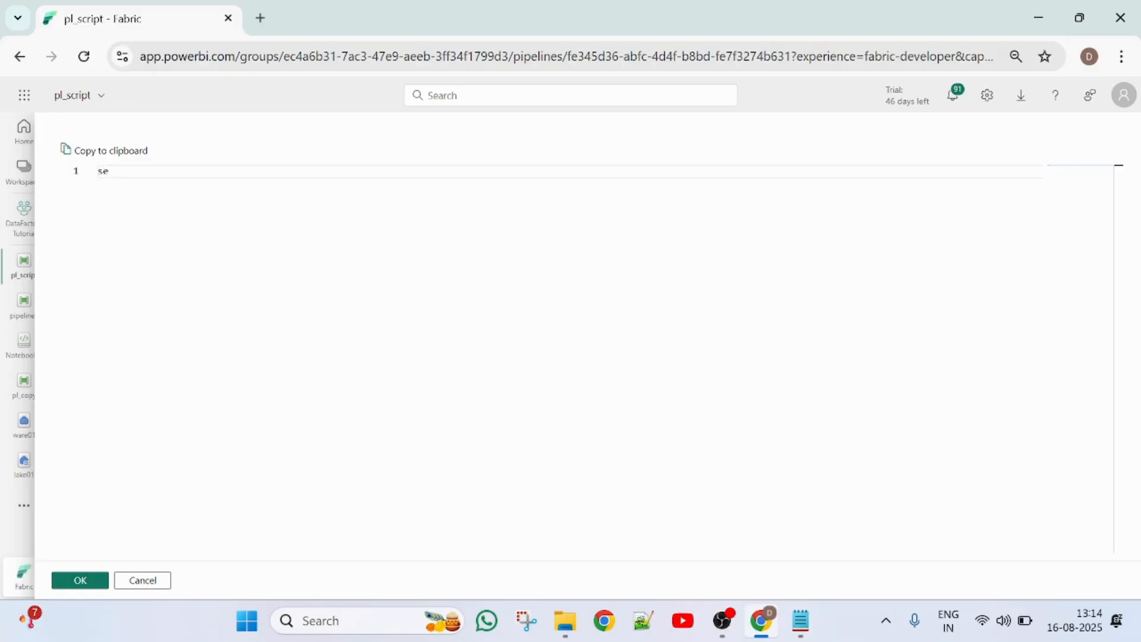
pyautogui.hotkey('ctrl', 'z')
pyautogui.hotkey('ctrl', 'z')
pyautogui.hotkey('ctrl', 'z')
# Append the table name [ware01].[dbo].[bikedata01] to the select query and confirm the script
pyautogui.press('Right')
pyautogui.hotkey('ctrl', 'v')
pyautogui.click(80, 581)
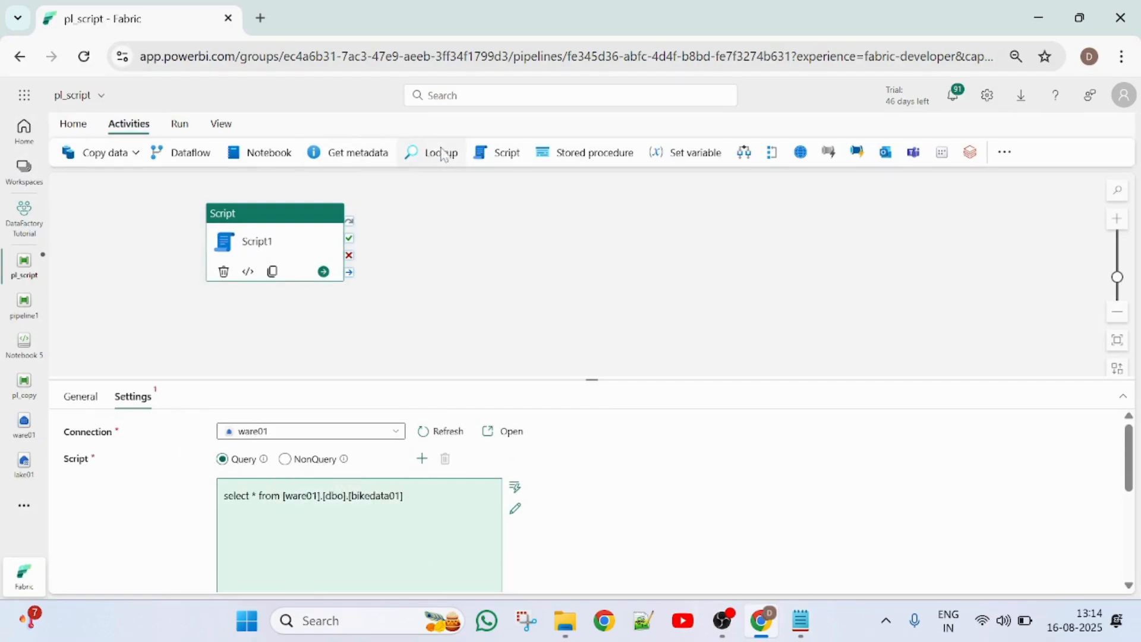
# Validate the pl_script pipeline, and save and run it
pyautogui.click(89, 125)
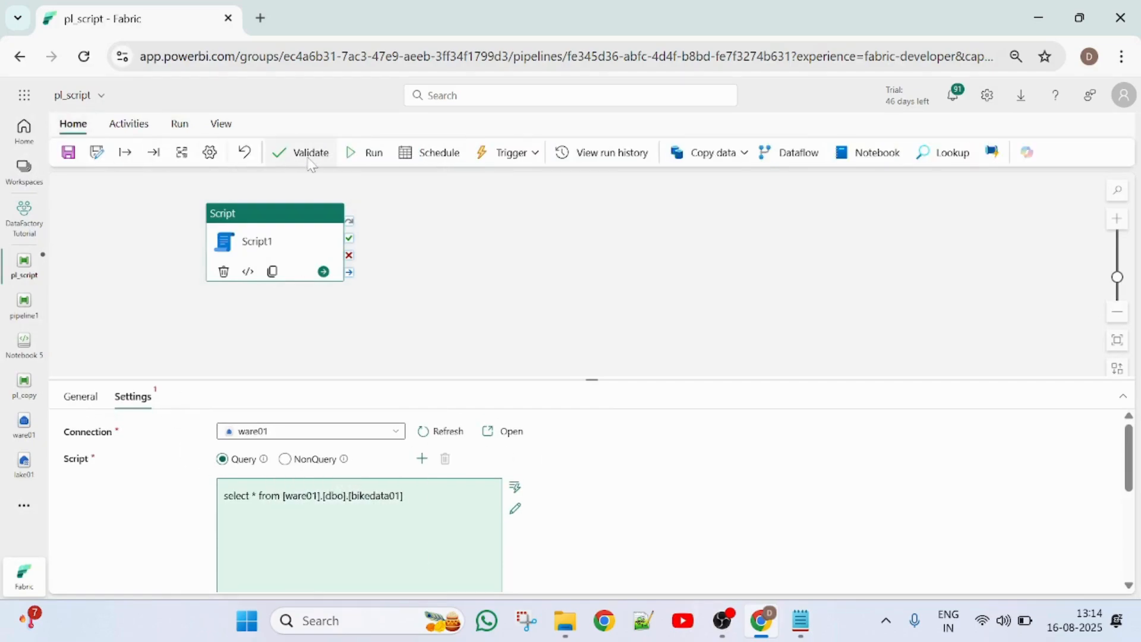
pyautogui.click(309, 162)
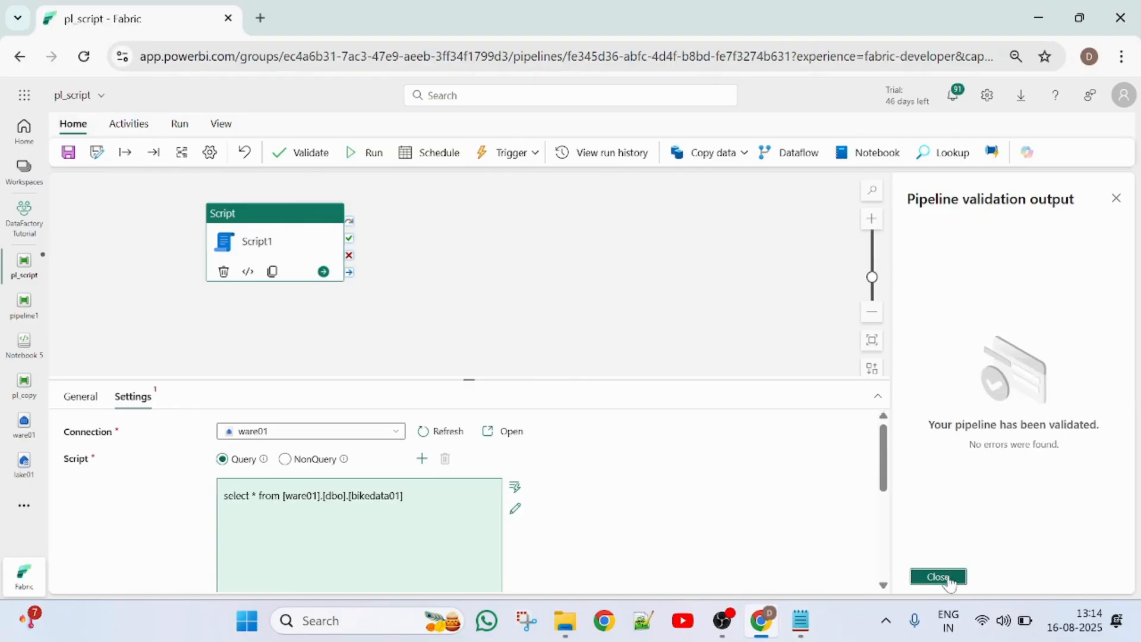
pyautogui.click(939, 577)
pyautogui.click(371, 155)
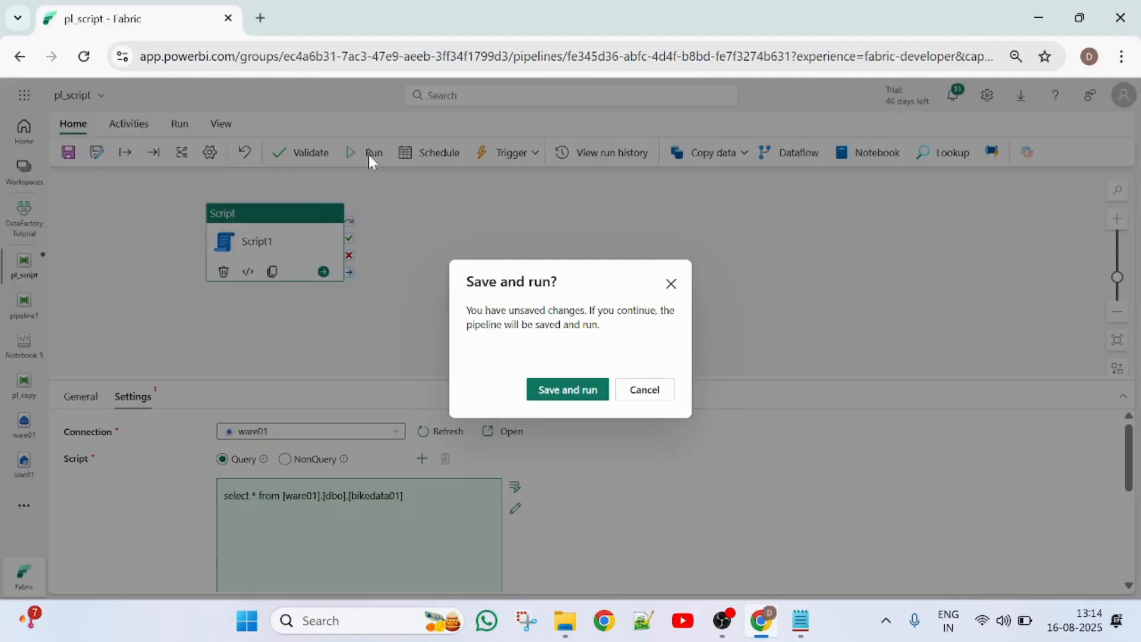
pyautogui.click(559, 395)
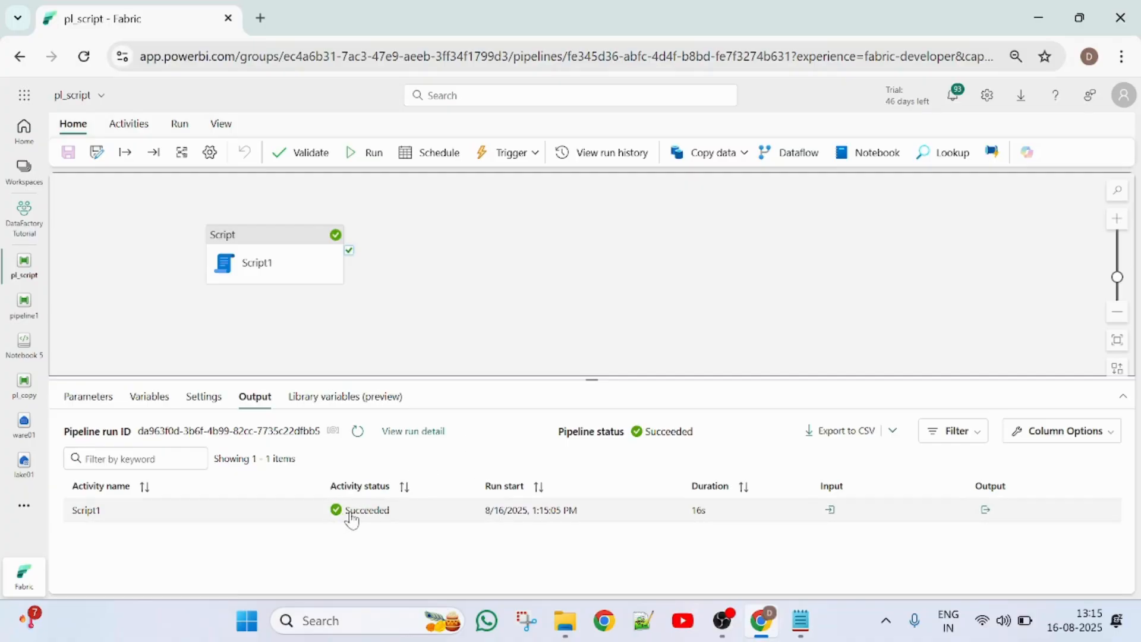
# Examine the full output of the Script1 run, including the returned bike data rows, and close it
pyautogui.click(985, 510)
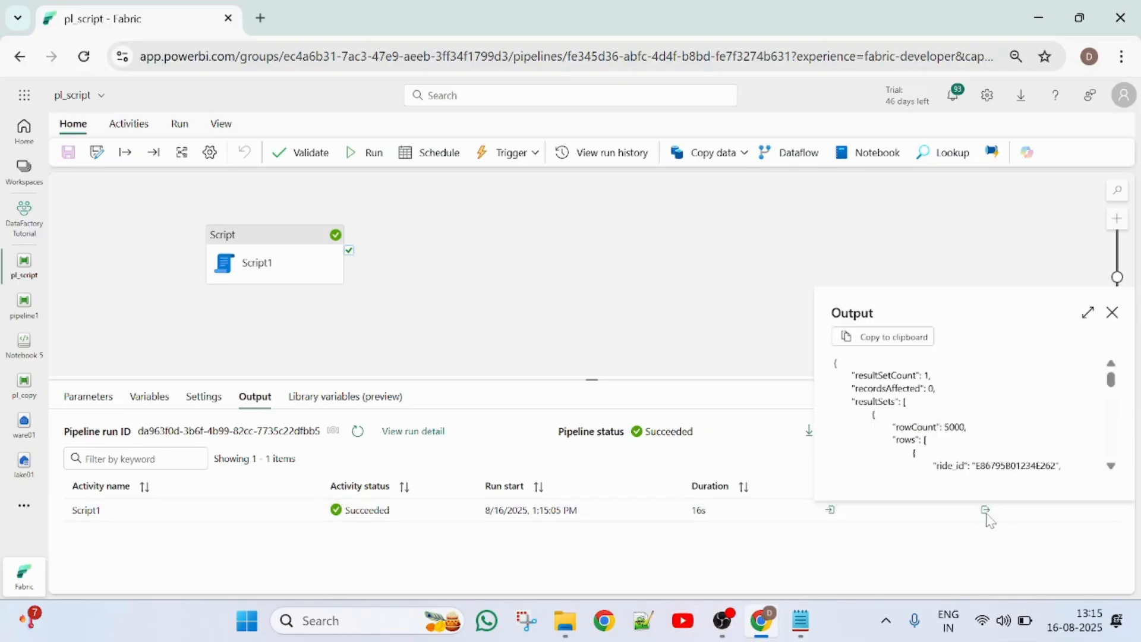
pyautogui.click(1088, 310)
pyautogui.scroll(-3, 355, 446)
pyautogui.scroll(3, 350, 446)
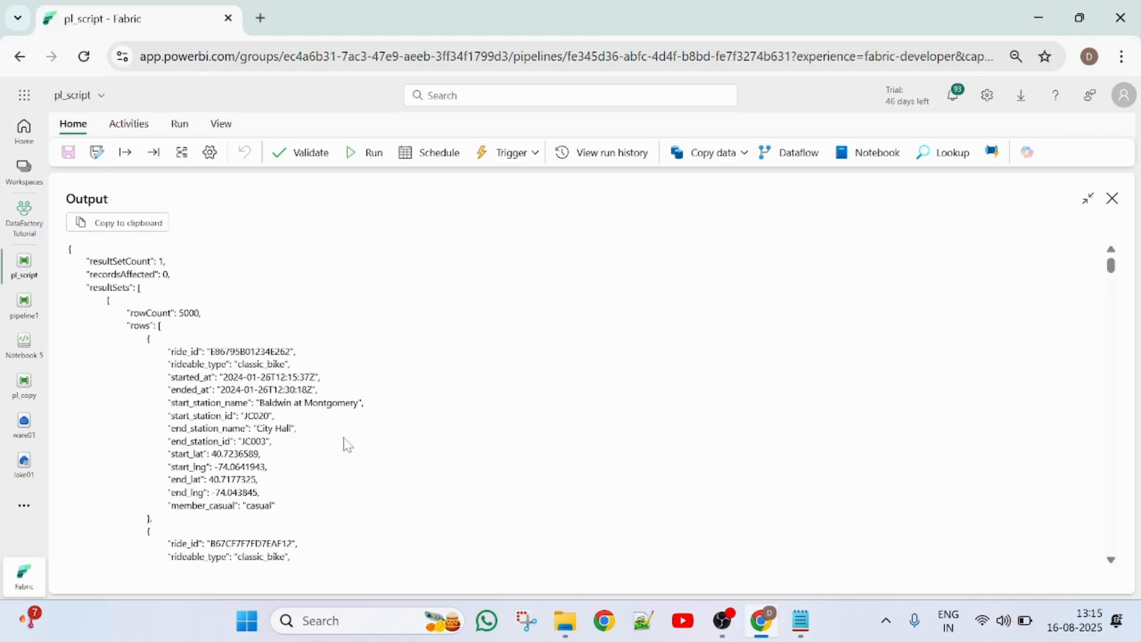
pyautogui.scroll(-5, 299, 436)
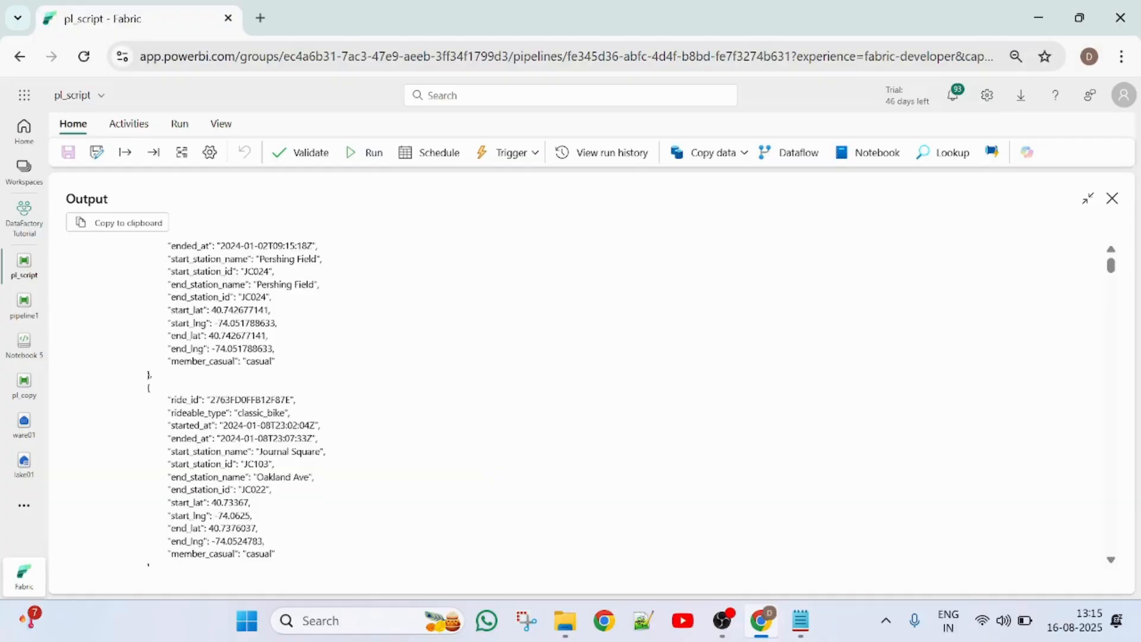
pyautogui.scroll(5, 299, 435)
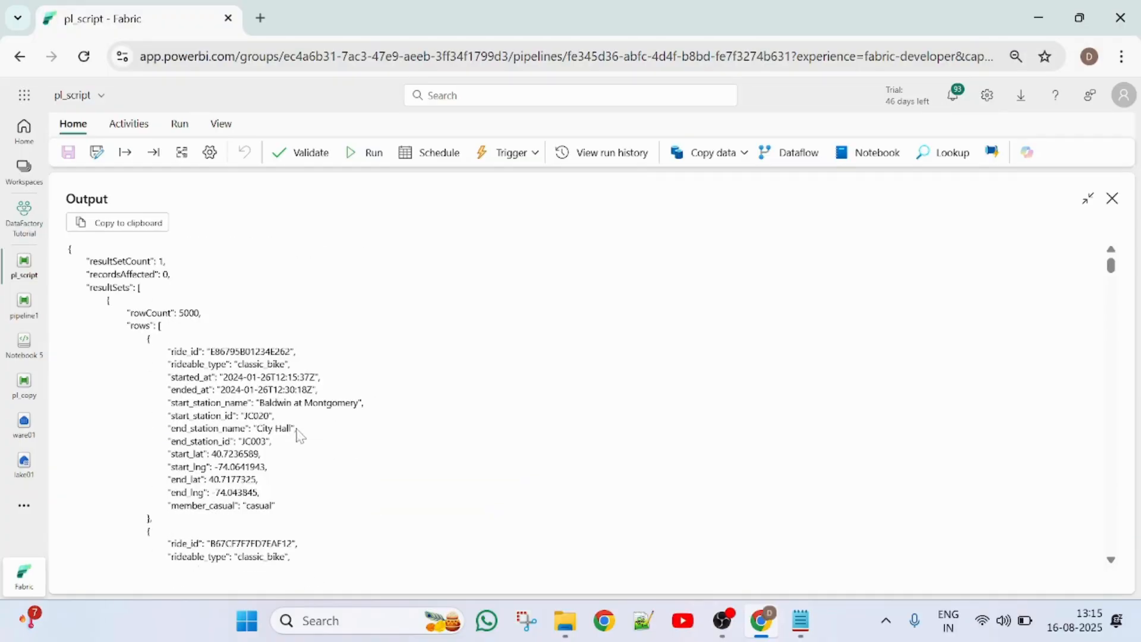
pyautogui.click(1113, 198)
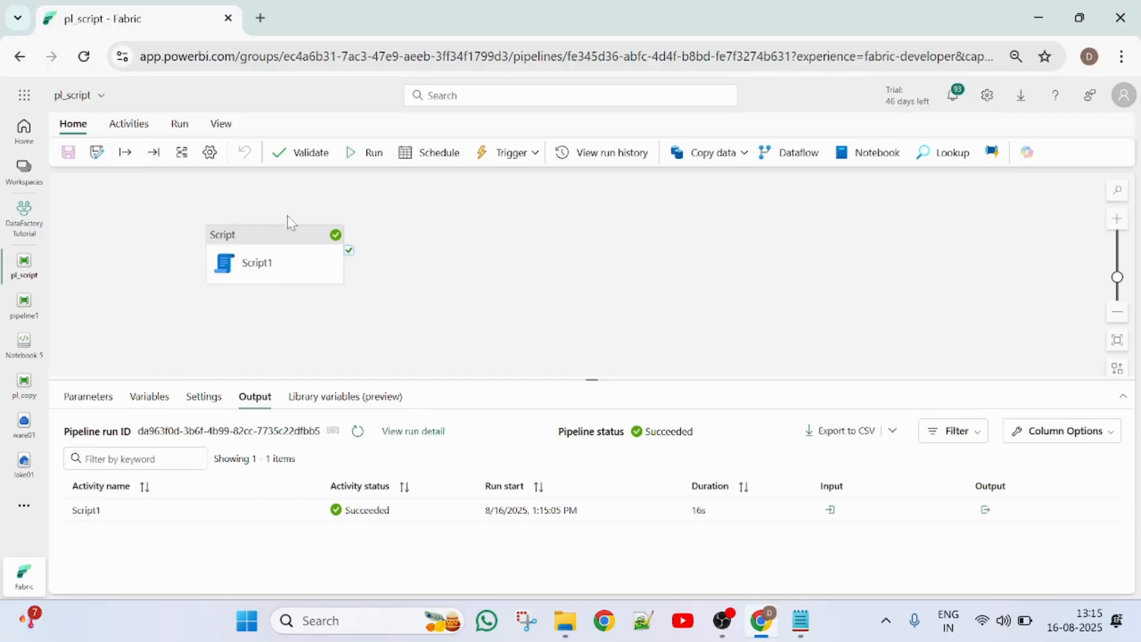
# Clear the select query from the Script1 activity and change its script type to NonQuery
pyautogui.click(270, 242)
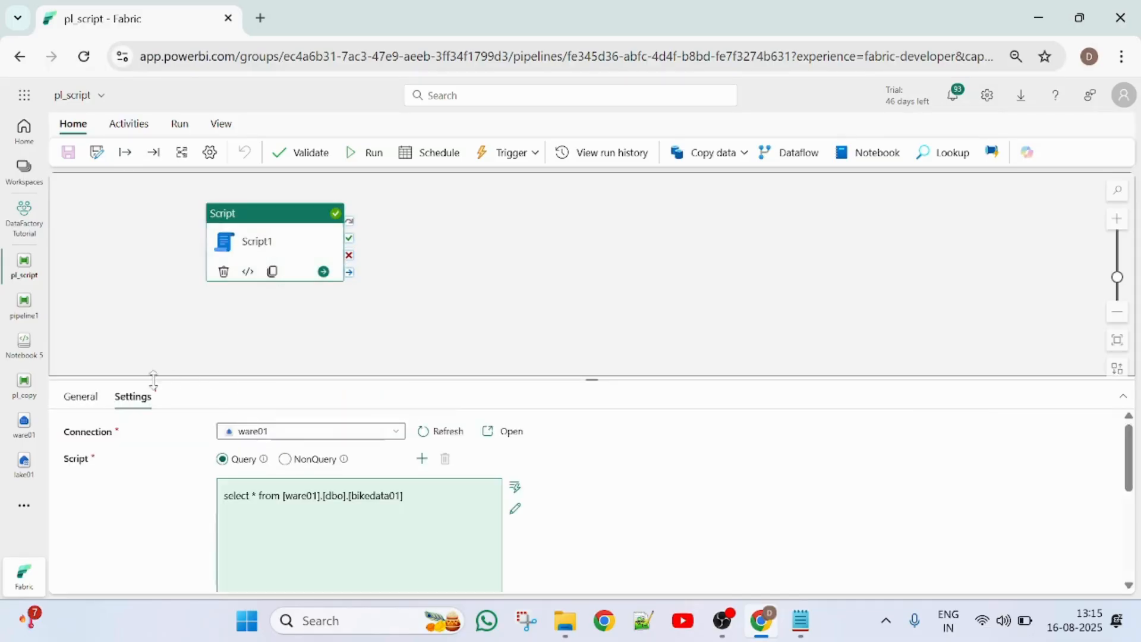
pyautogui.click(286, 460)
pyautogui.click(223, 458)
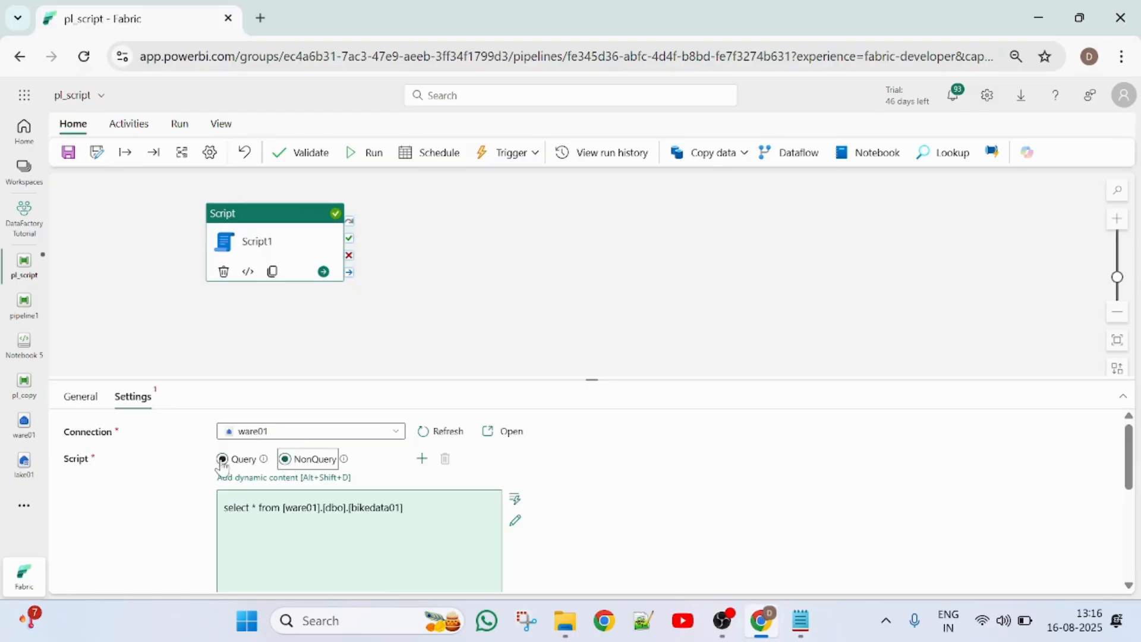
pyautogui.click(413, 521)
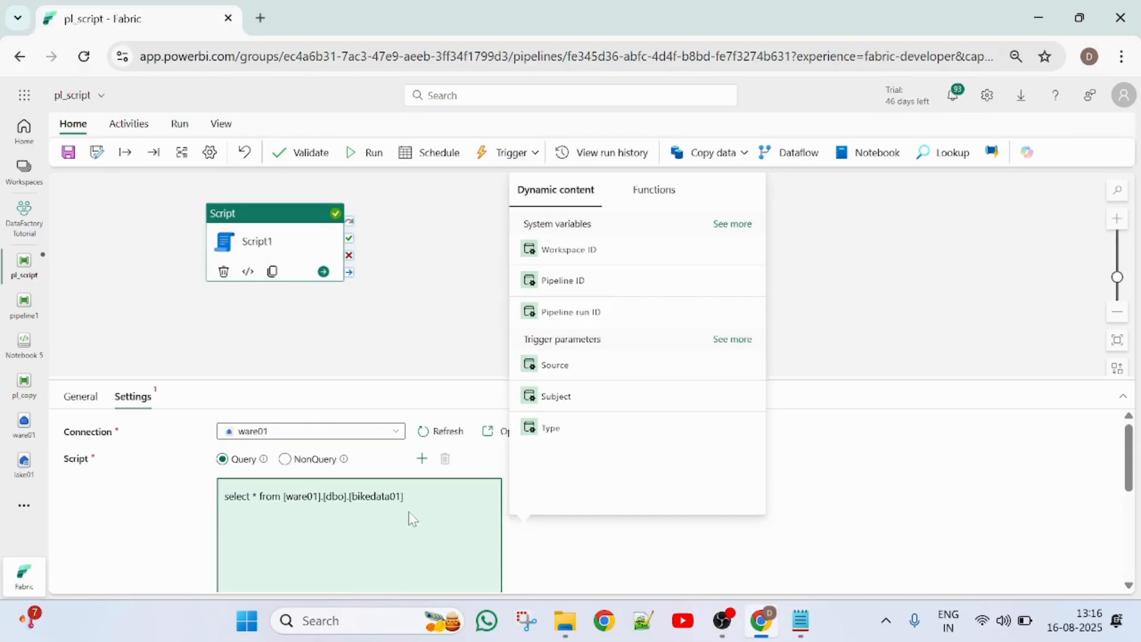
pyautogui.hotkey('ctrl', 'a')
pyautogui.press('BackSpace')
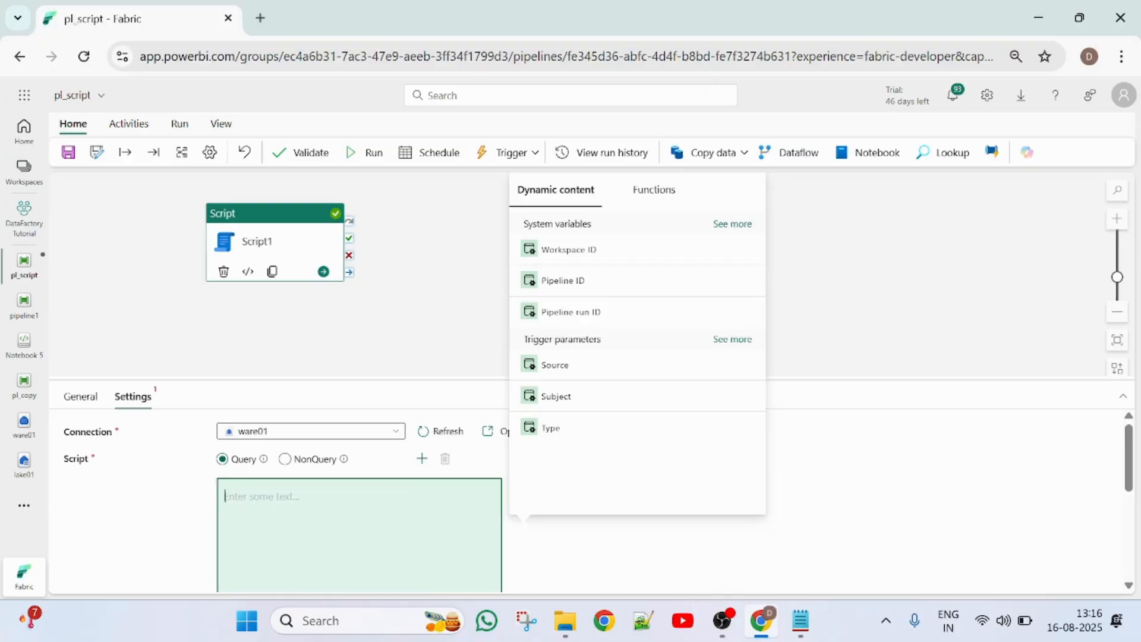
pyautogui.click(286, 460)
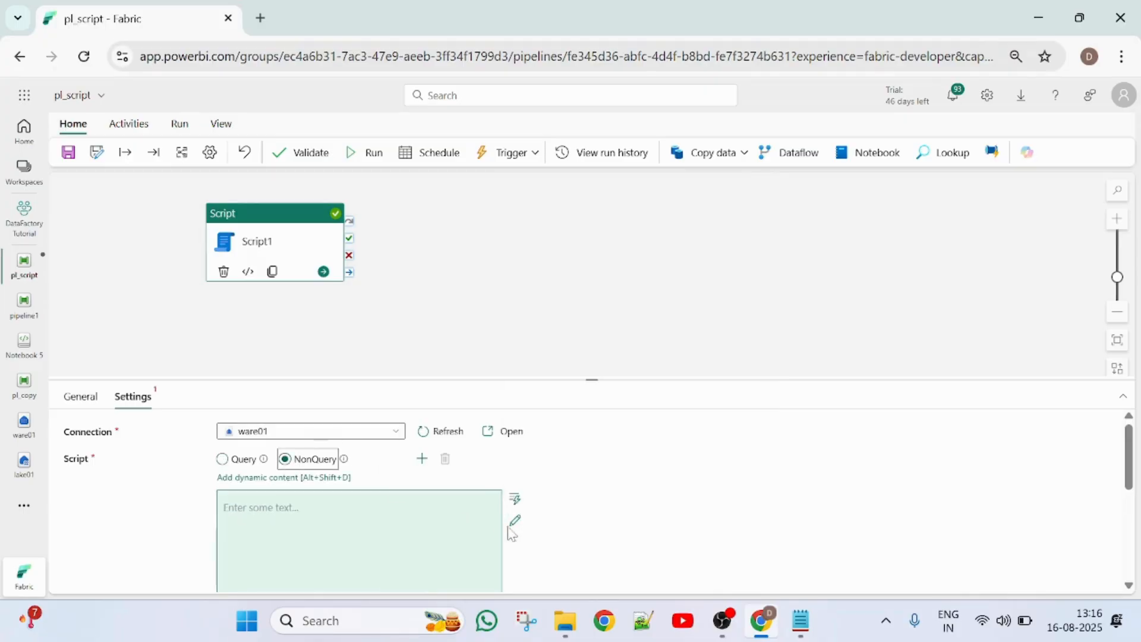
# Start a new script in the code editor with "create table [ware01].[dbo].[bikedata01]"
pyautogui.click(515, 509)
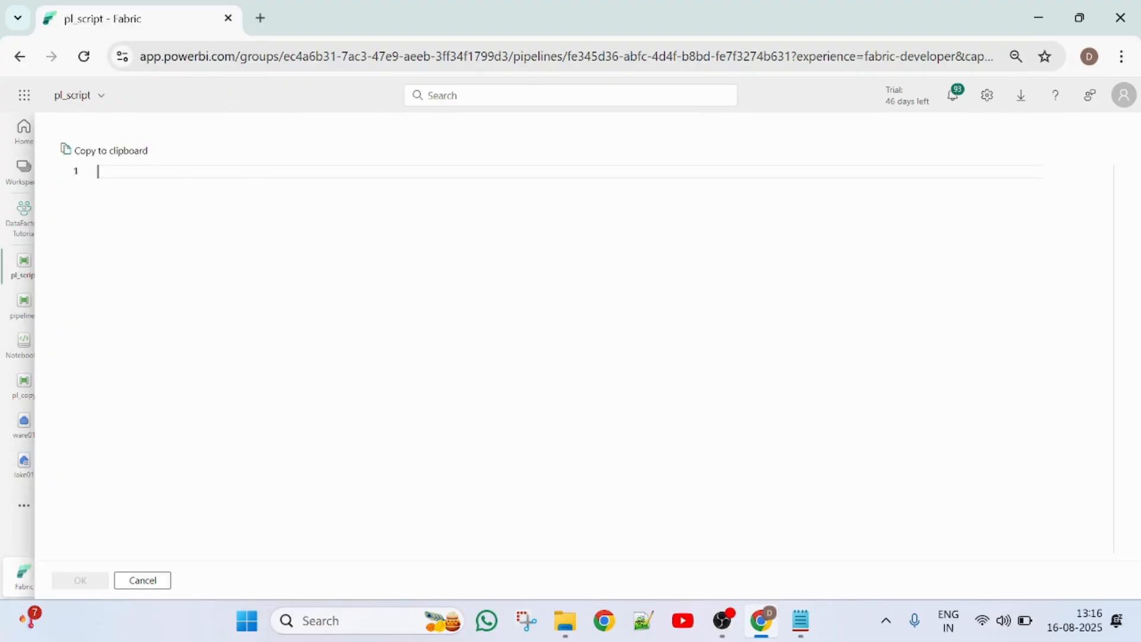
pyautogui.write('[ware01].[dbo].[bikedata01]')
pyautogui.doubleClick(241, 172)
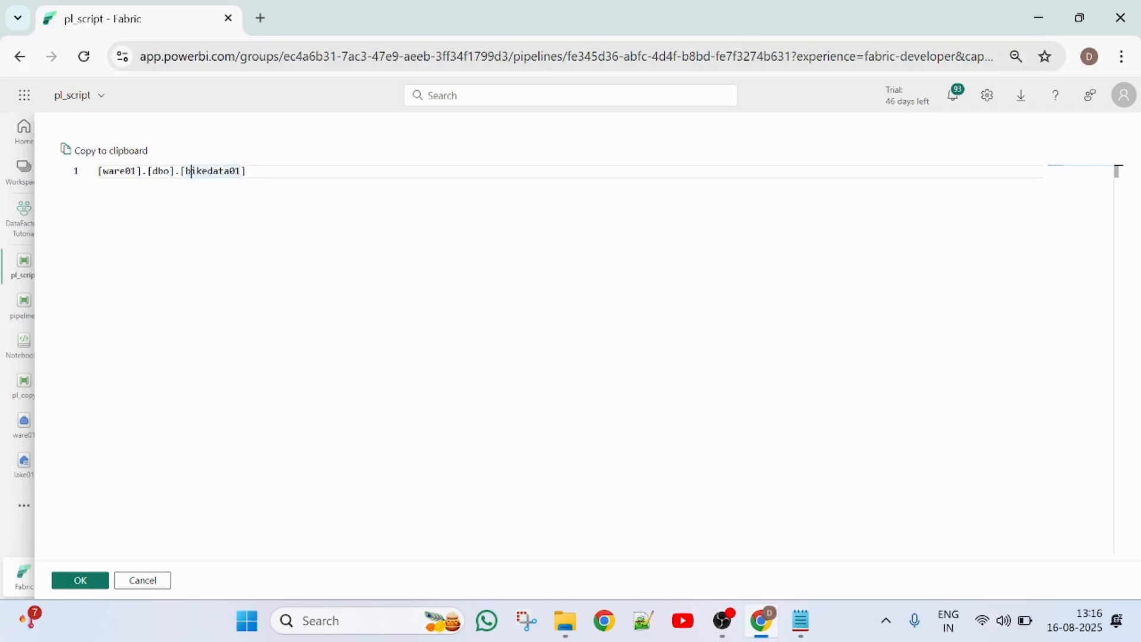
pyautogui.click(109, 171)
pyautogui.write('craete')
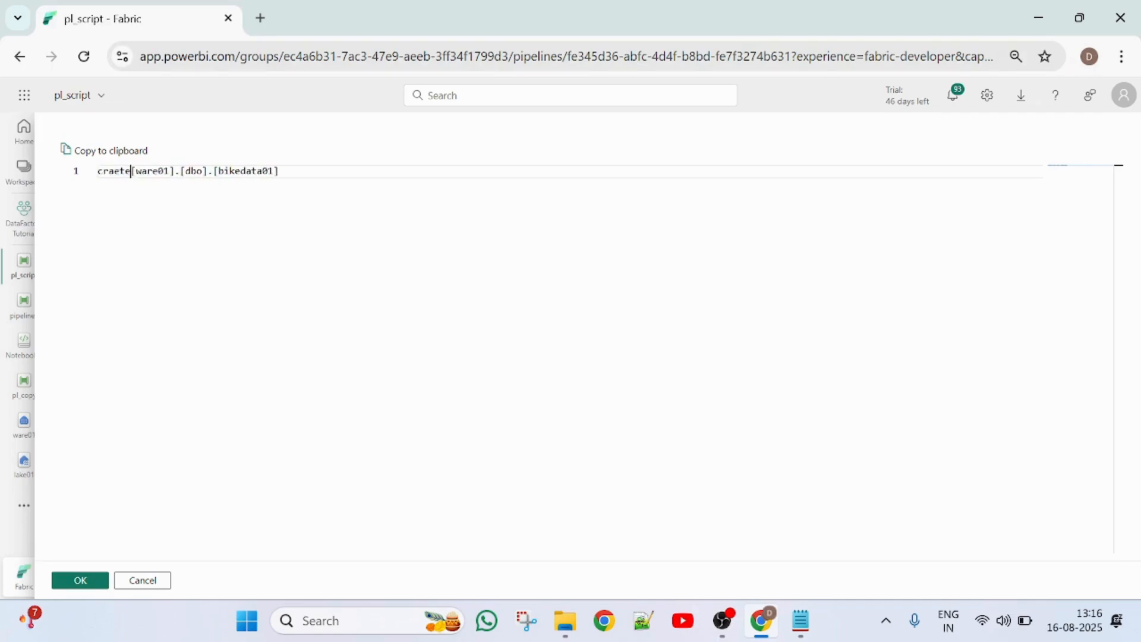
pyautogui.press('BackSpace')
pyautogui.press('BackSpace')
pyautogui.press('BackSpace')
pyautogui.press('BackSpace')
pyautogui.press('BackSpace')
pyautogui.write('reate table')
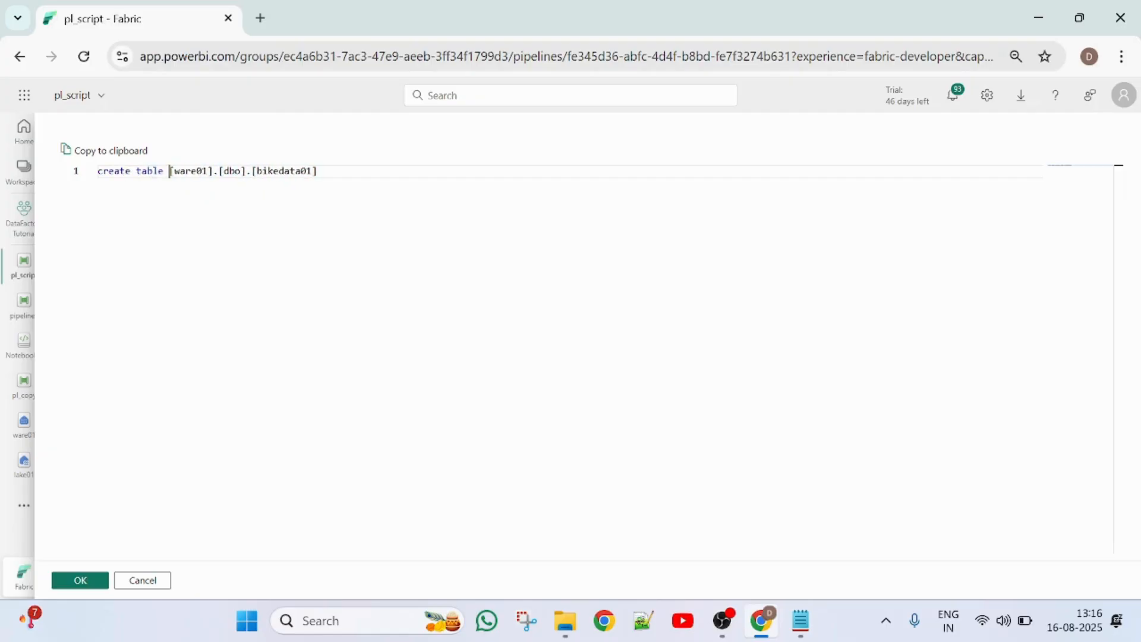
# Change the created table's name to bikedata01_copy, append "as select * from [ware01].[dbo].[bikedata01]", and confirm the script
pyautogui.press('Right')
pyautogui.press('Right')
pyautogui.press('Right')
pyautogui.press('Right')
pyautogui.press('Right')
pyautogui.press('Right')
pyautogui.press('Right')
pyautogui.press('Right')
pyautogui.press('Right')
pyautogui.press('Right')
pyautogui.press('Right')
pyautogui.press('Right')
pyautogui.press('Right')
pyautogui.press('Right')
pyautogui.press('Right')
pyautogui.doubleClick(307, 171)
pyautogui.press('Right')
pyautogui.write('_copyas slect')
pyautogui.press('BackSpace')
pyautogui.press('BackSpace')
pyautogui.press('BackSpace')
pyautogui.press('BackSpace')
pyautogui.write('elct')
pyautogui.press('BackSpace')
pyautogui.press('BackSpace')
pyautogui.press('BackSpace')
pyautogui.write('ect * from')
pyautogui.write('[ware01].[dbo].[bikedata01]')
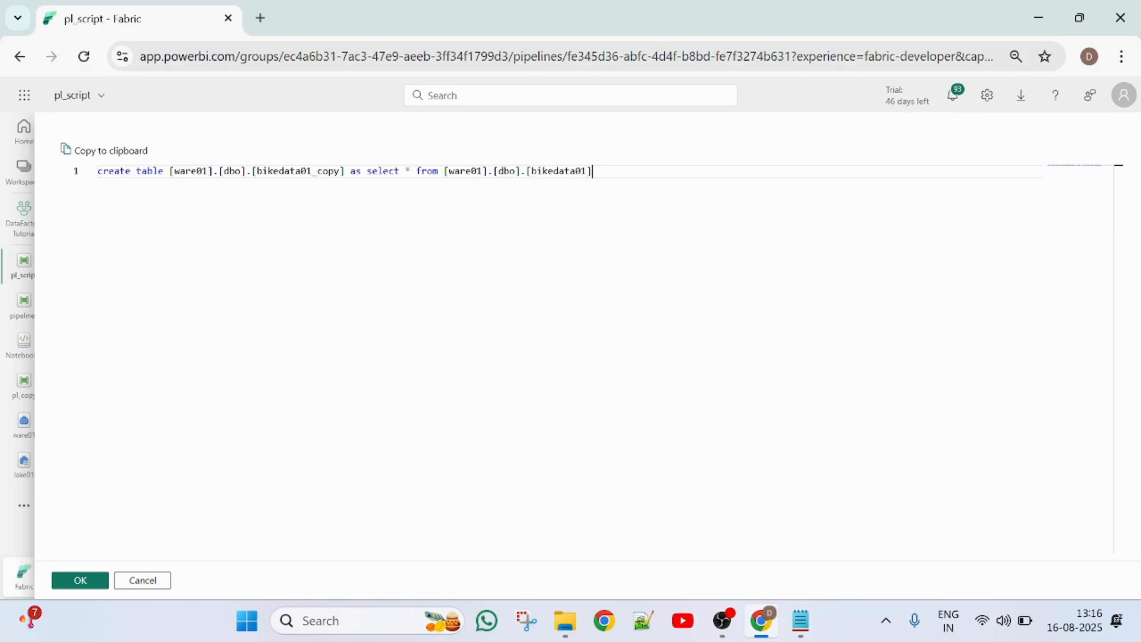
pyautogui.click(82, 581)
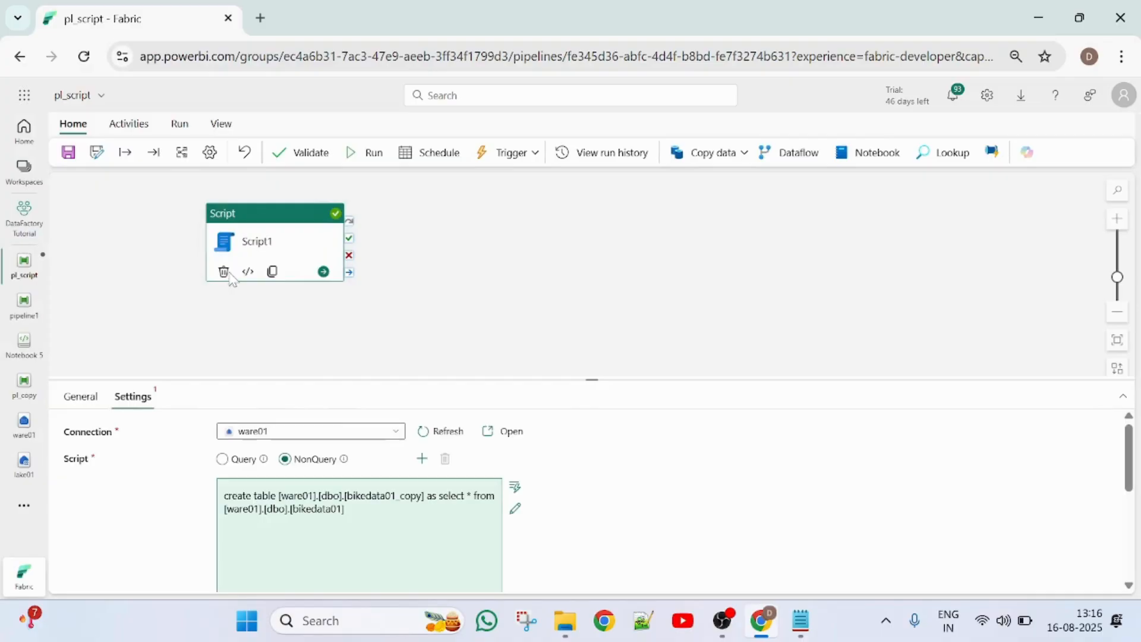
# Validate the pl_script pipeline, close the validation output, and save and run the pipeline
pyautogui.click(309, 153)
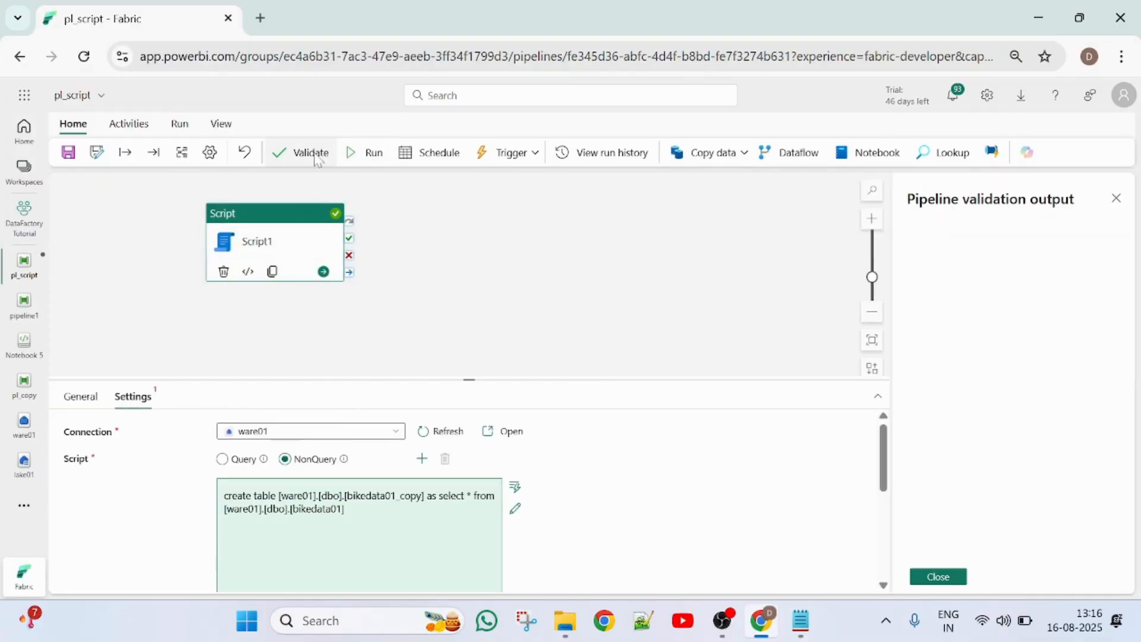
pyautogui.click(923, 580)
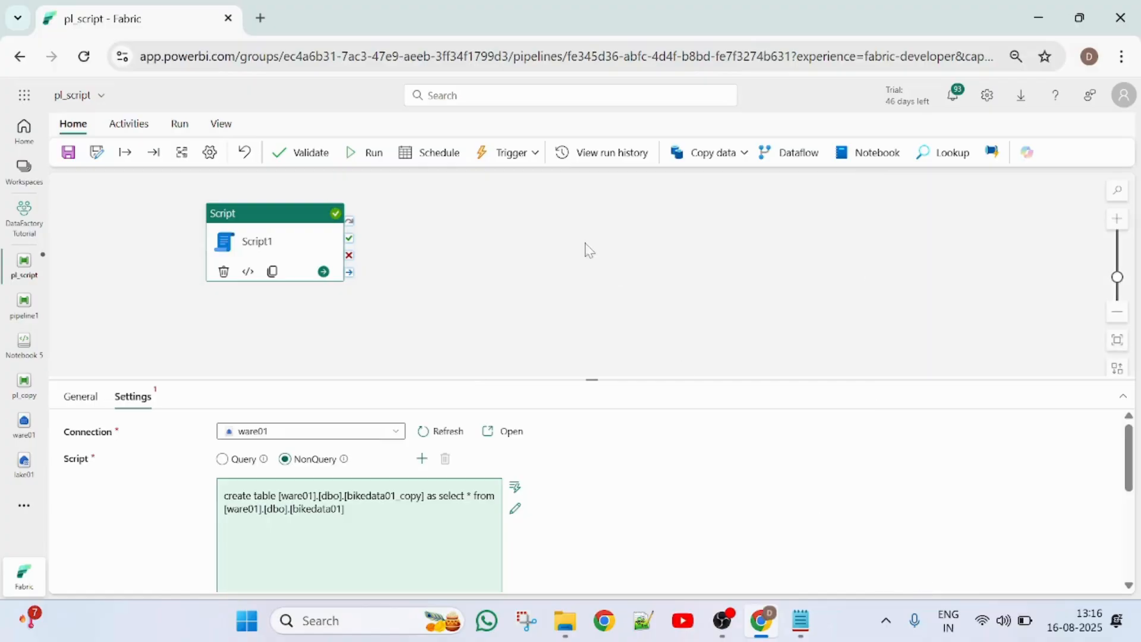
pyautogui.click(366, 153)
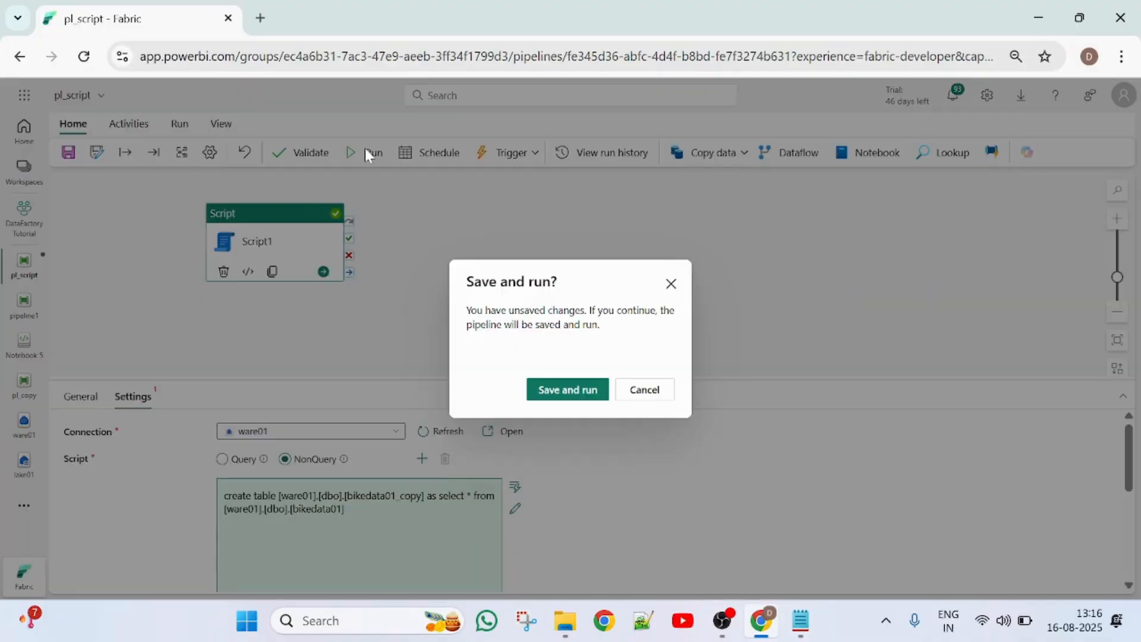
pyautogui.click(592, 395)
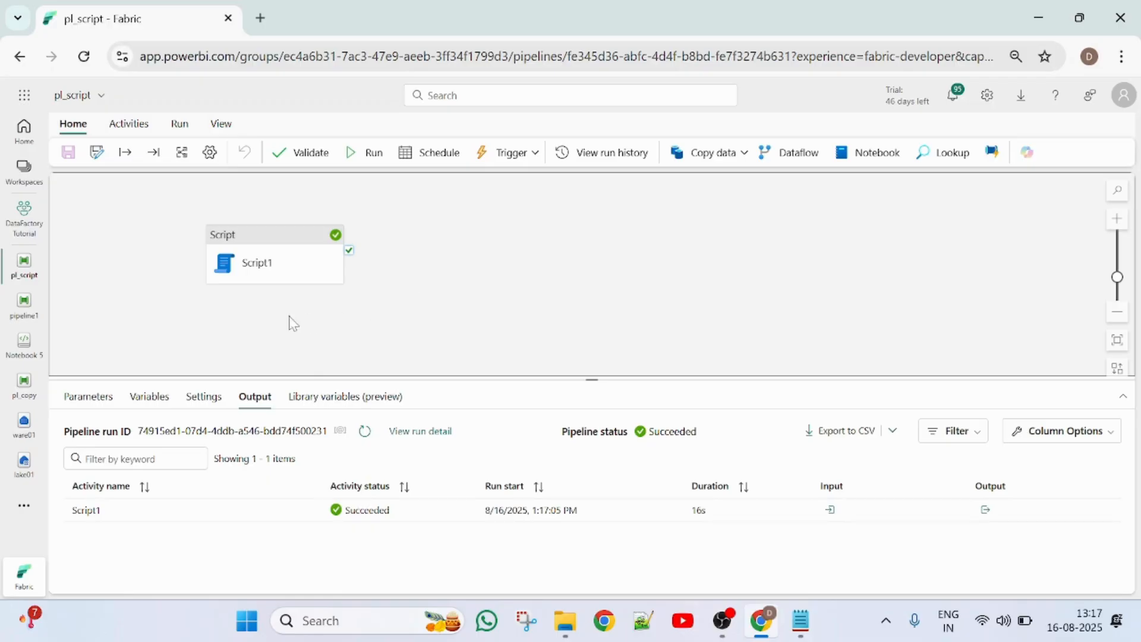
# Refresh the dbo tables in the ware01 warehouse and open the data preview of bikedata01_copy
pyautogui.click(16, 434)
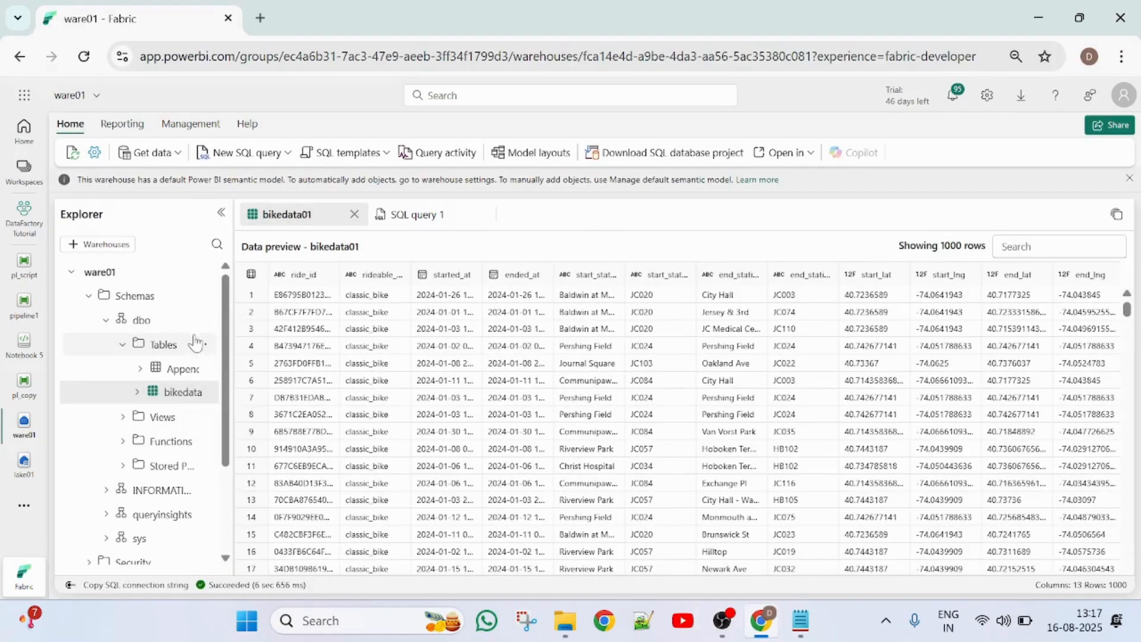
pyautogui.click(203, 346)
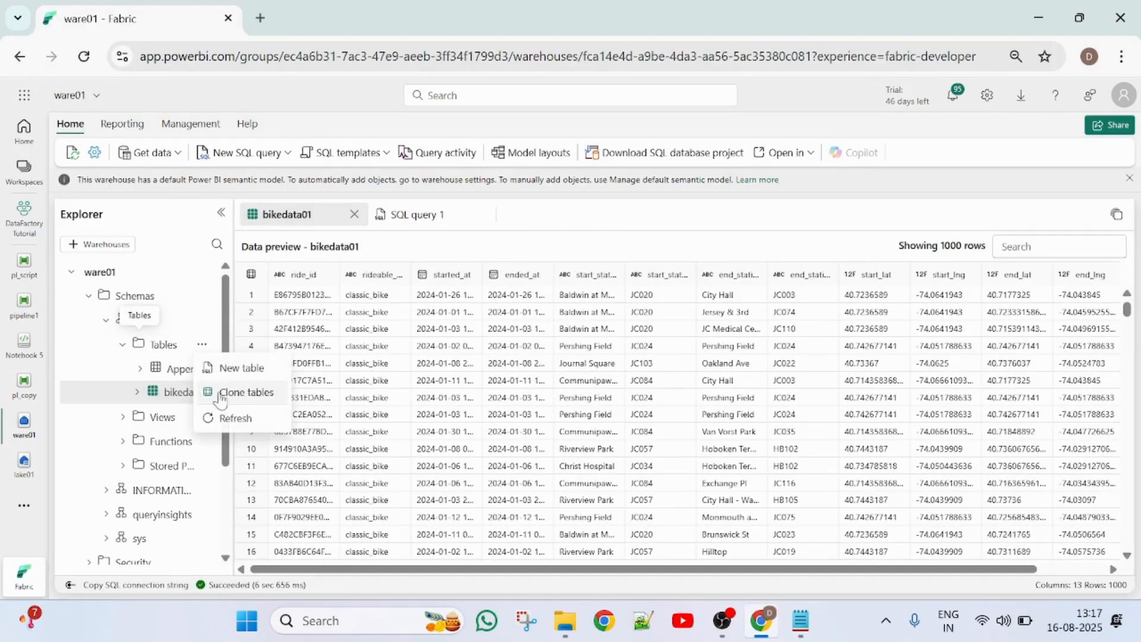
pyautogui.click(229, 425)
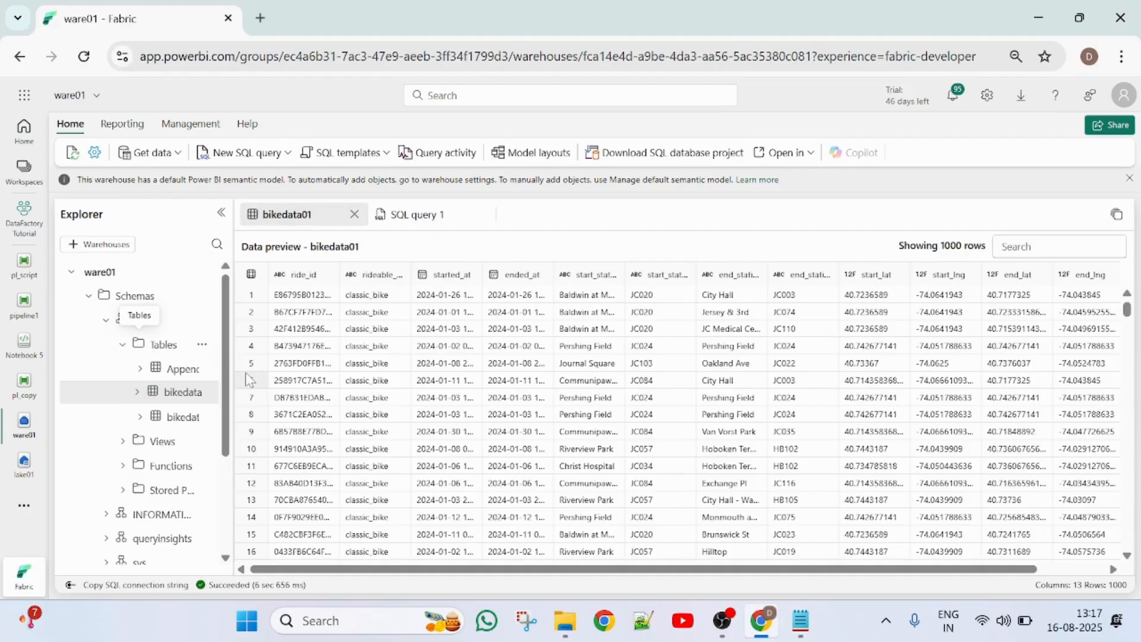
pyautogui.click(178, 420)
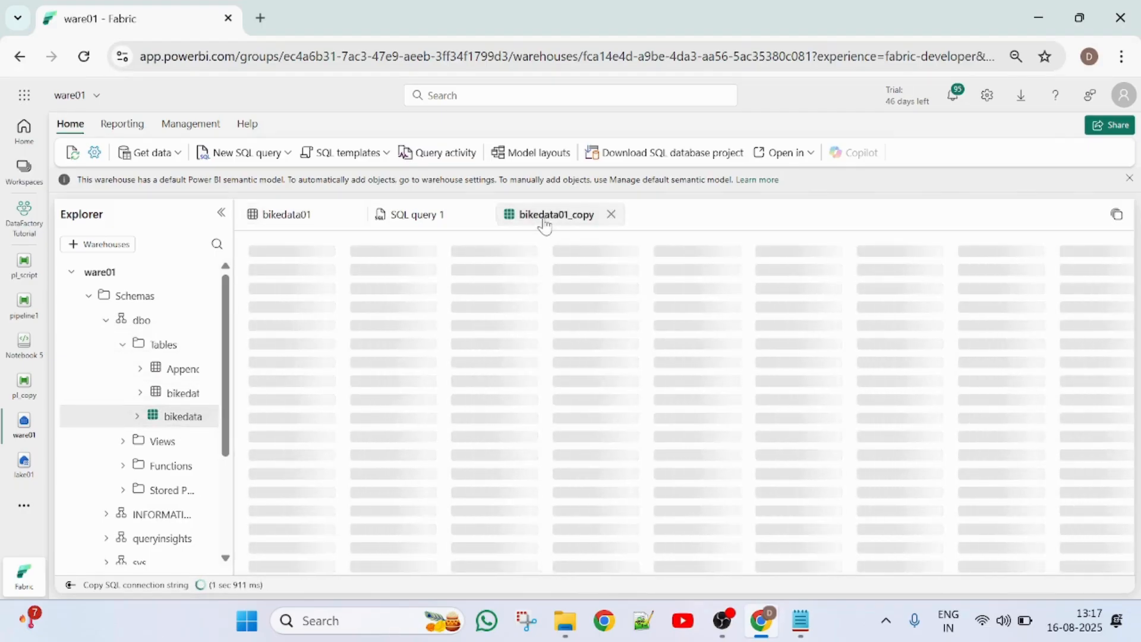